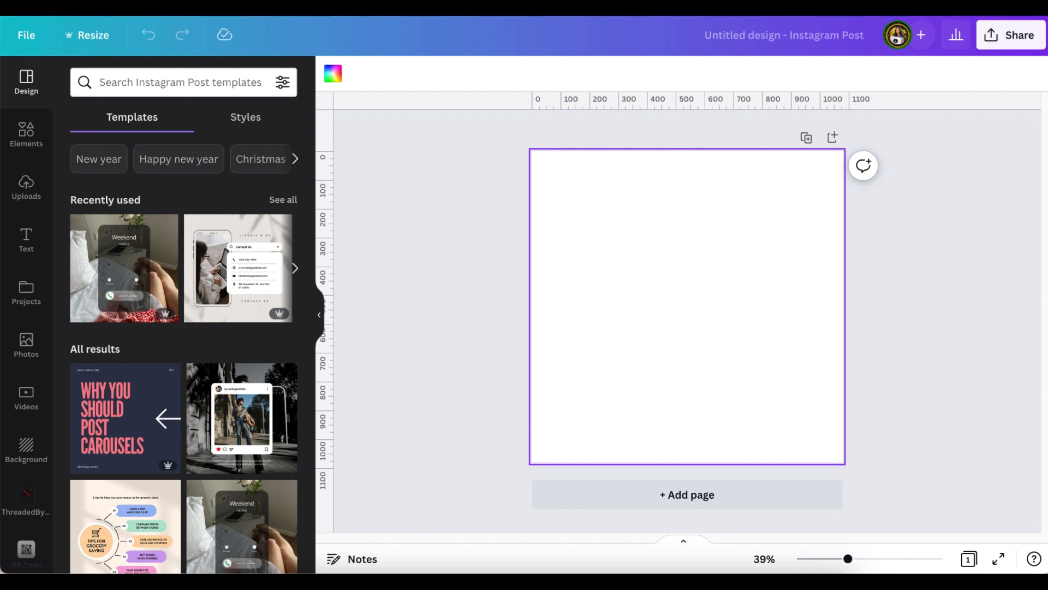
Add a tan square shape to the blank Instagram post page.
key("r")
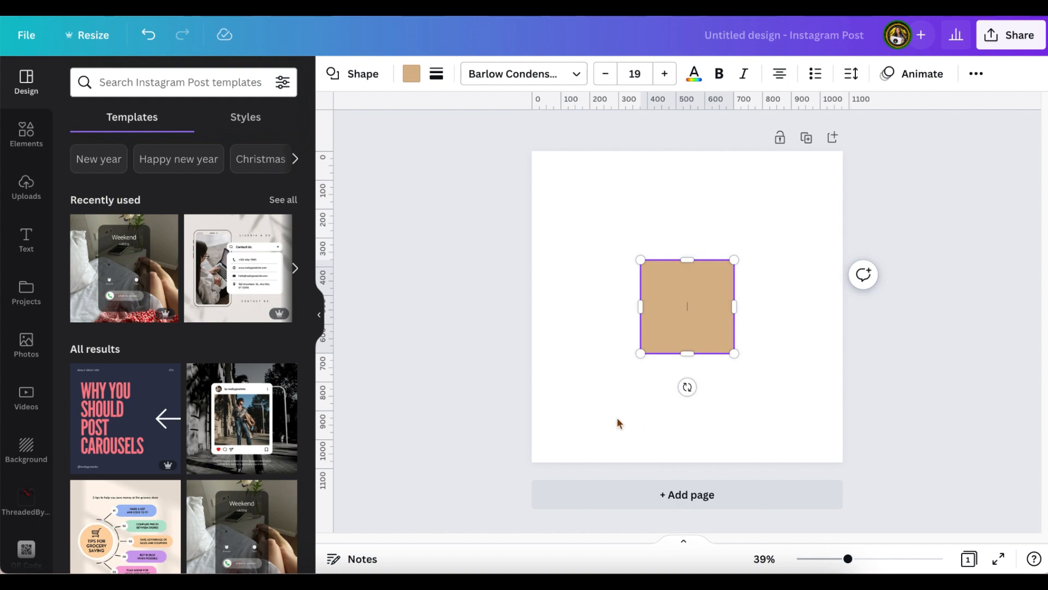
left_click(473, 386)
left_click(472, 386)
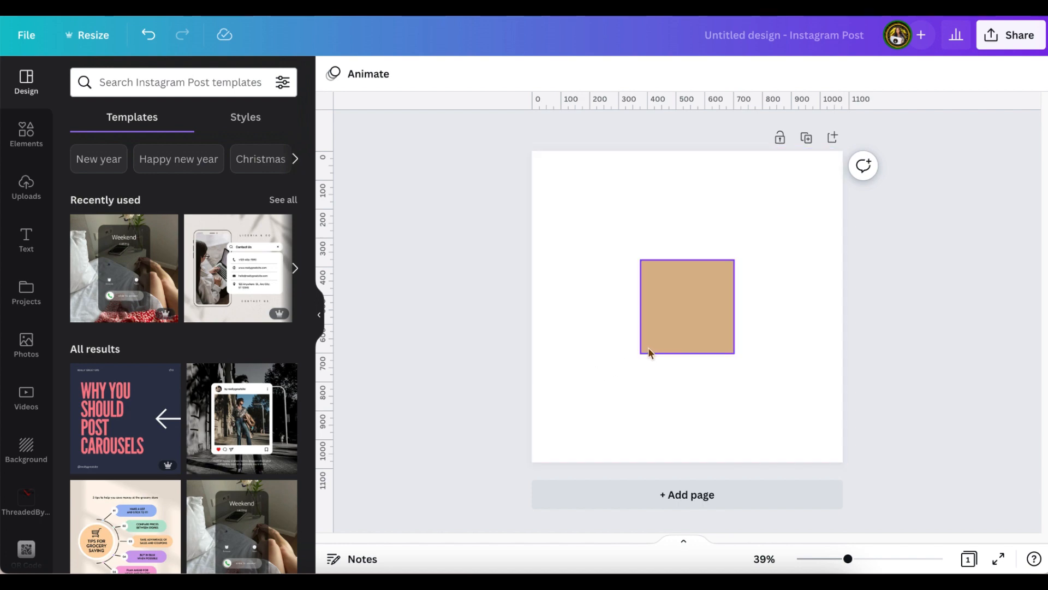
Move the tan square to the page's top-left corner and stretch it to cover the whole page.
left_click(682, 331)
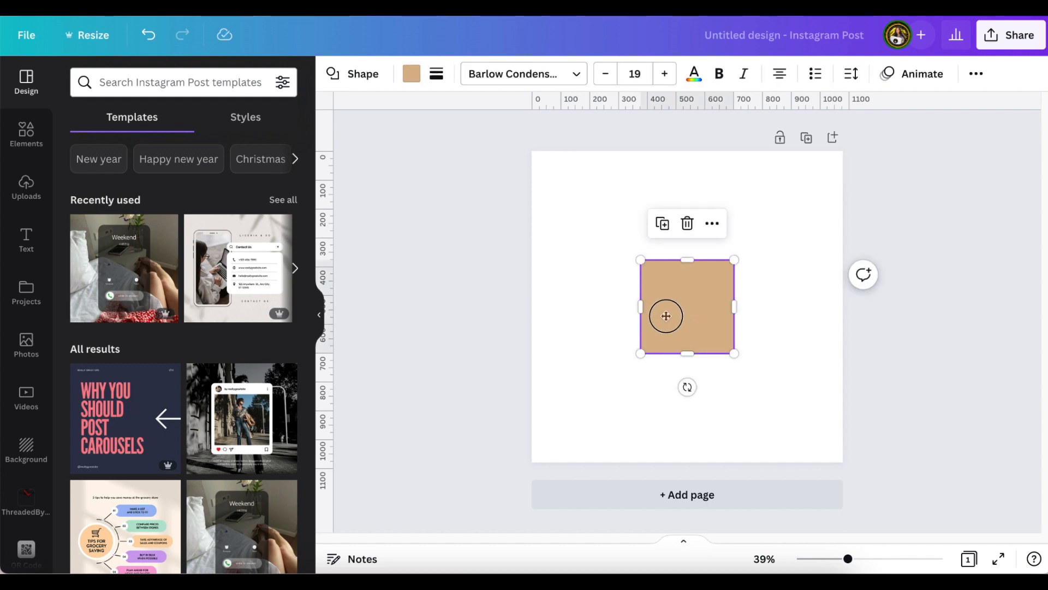
left_click_drag(666, 316, 568, 220)
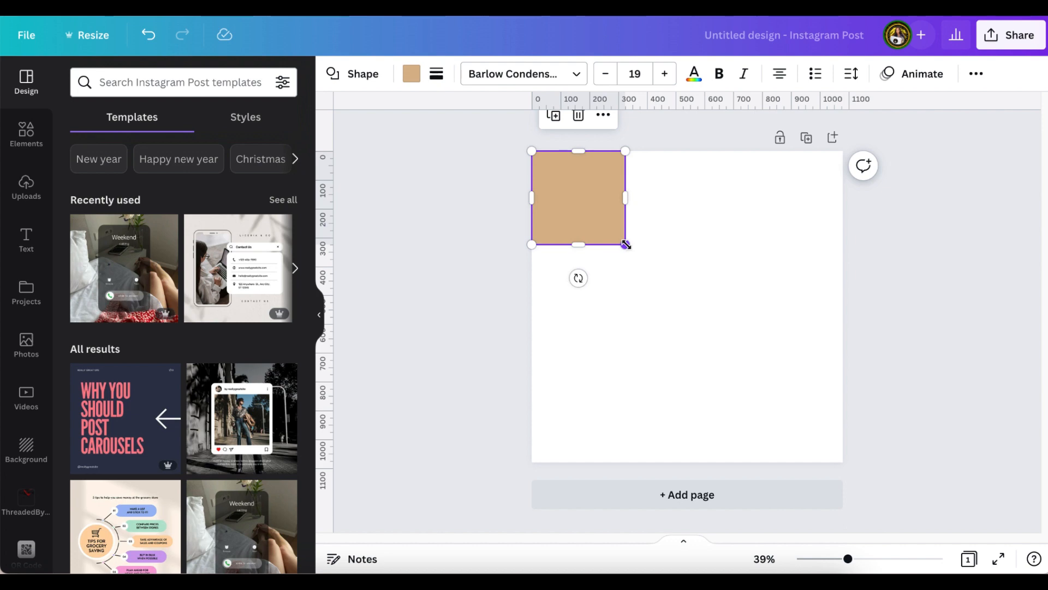
left_click_drag(626, 245, 755, 462)
left_click_drag(755, 306, 843, 307)
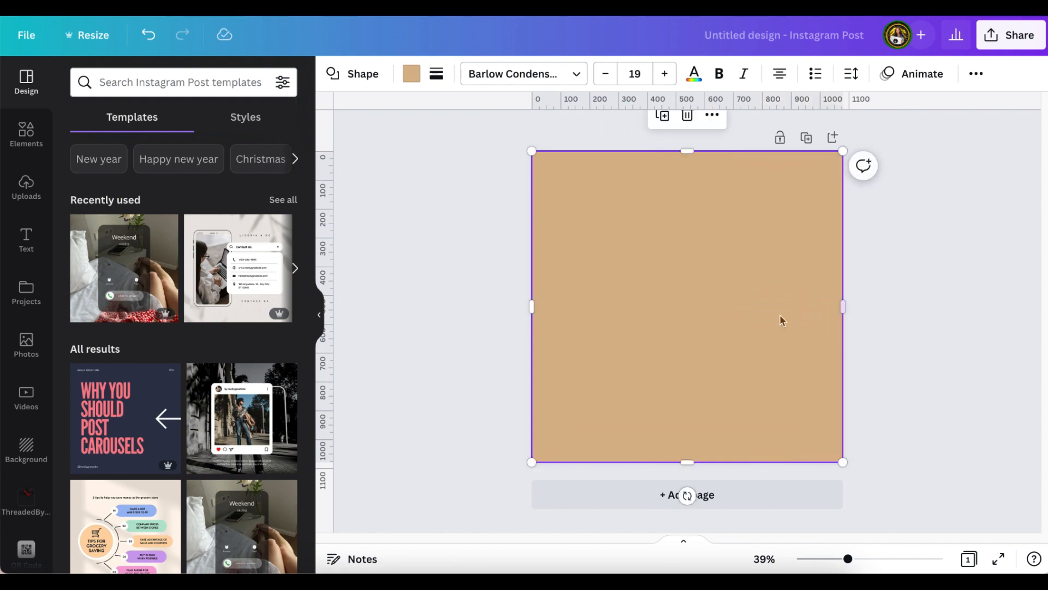
left_click(436, 316)
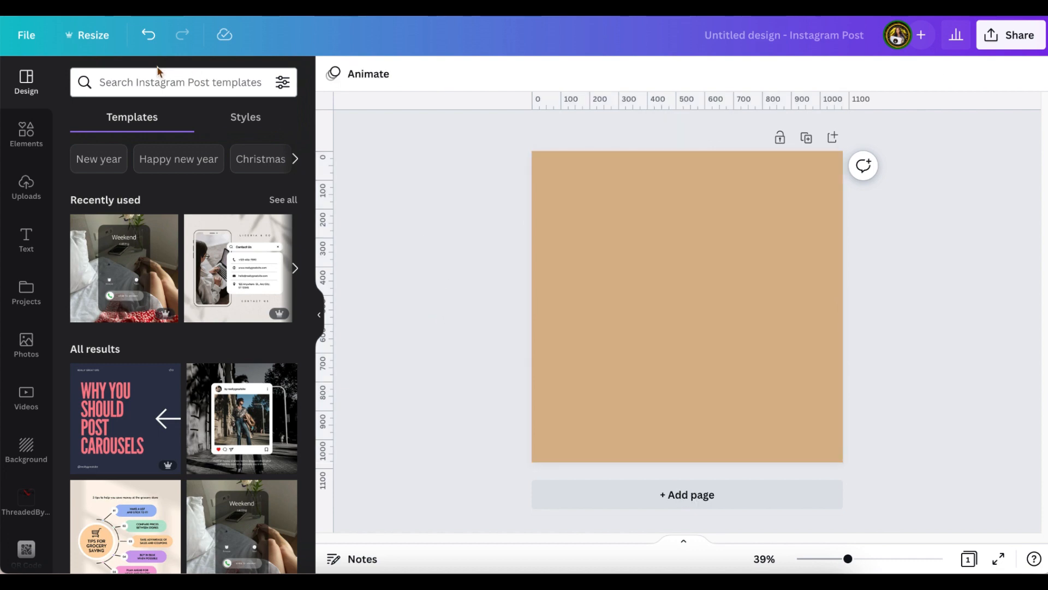
Resize the existing design to a custom size of 7560 × 1080 px.
left_click(92, 36)
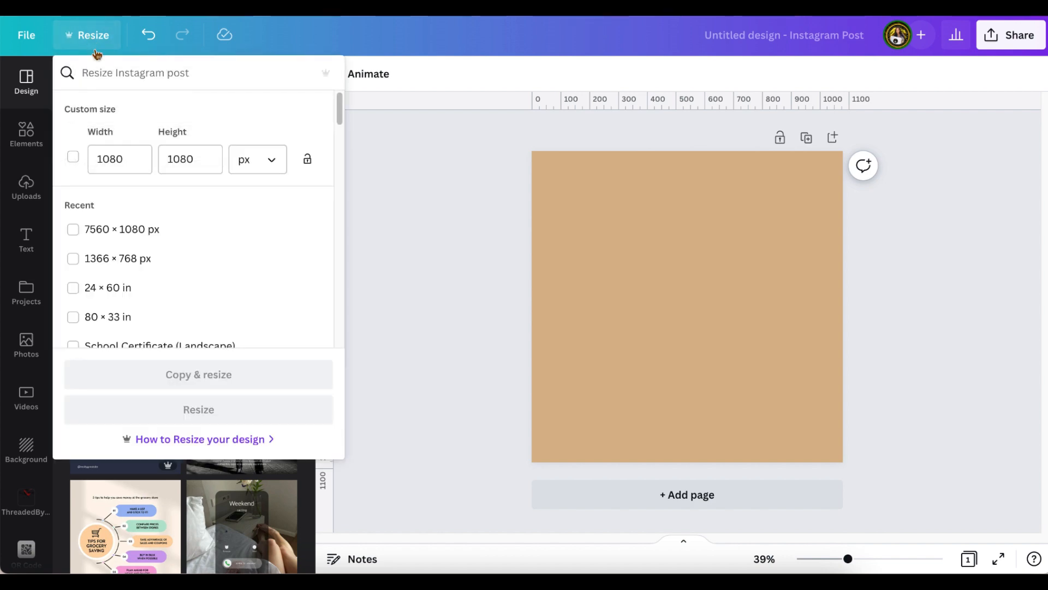
left_click(127, 159)
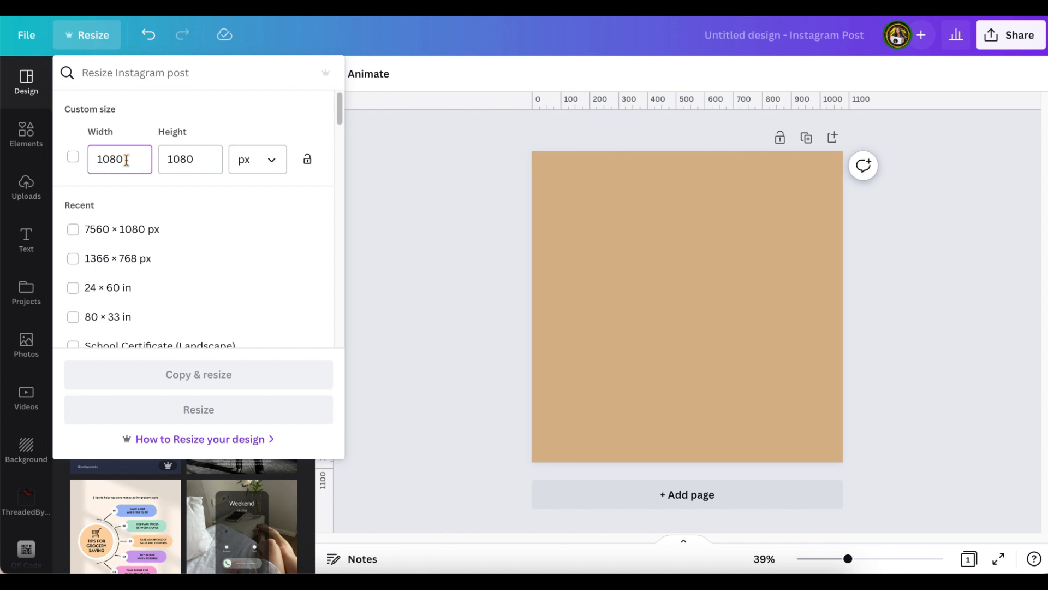
key("BackSpace")
key("BackSpace")
key("BackSpace")
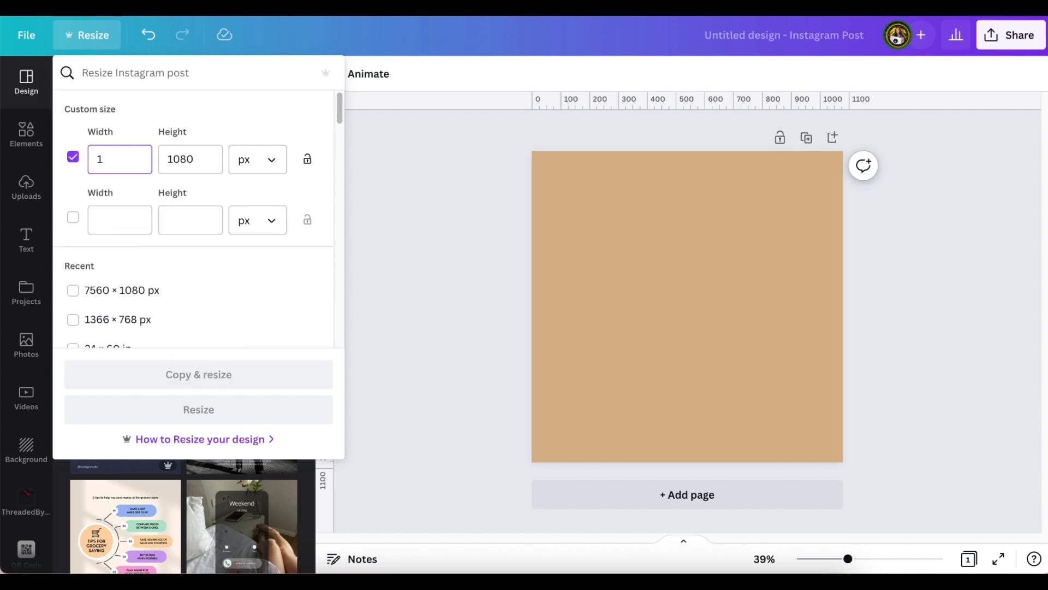
key("BackSpace")
type("75")
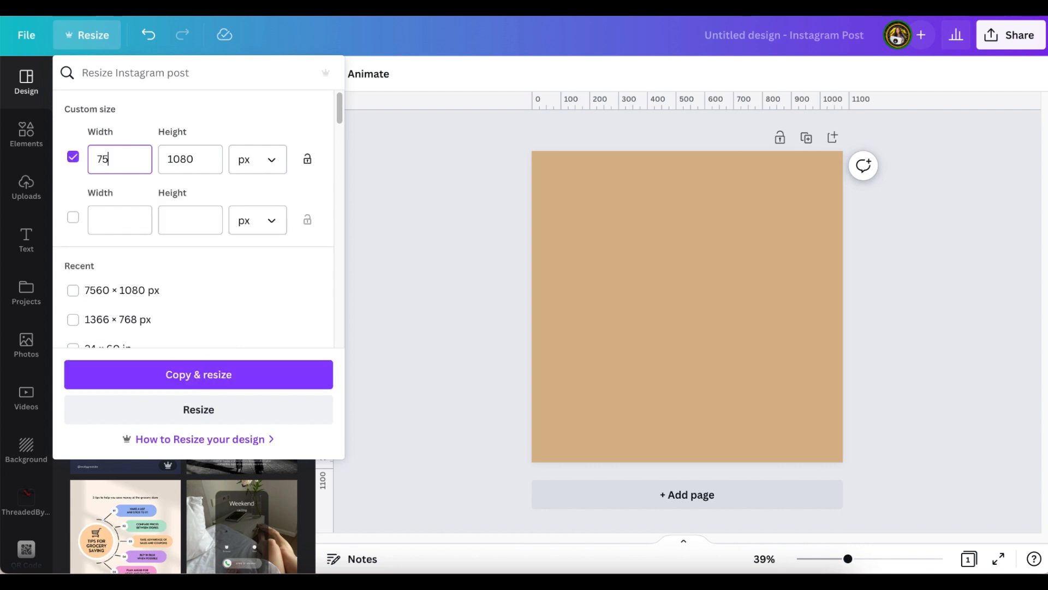
type("60")
left_click(200, 415)
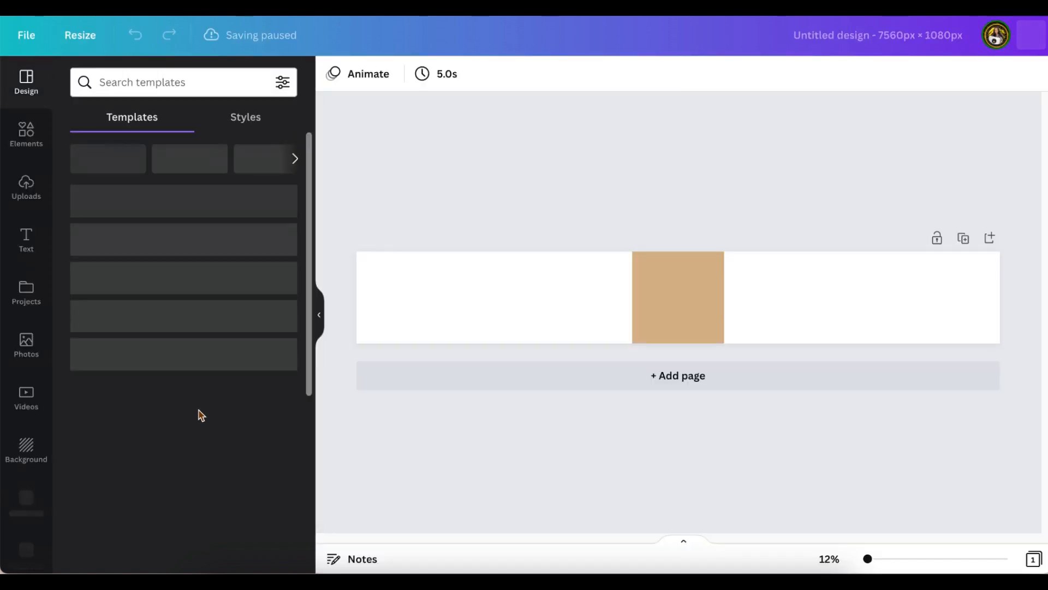
Move the tan square flush against the left end of the wide page and duplicate the page.
left_click(673, 306)
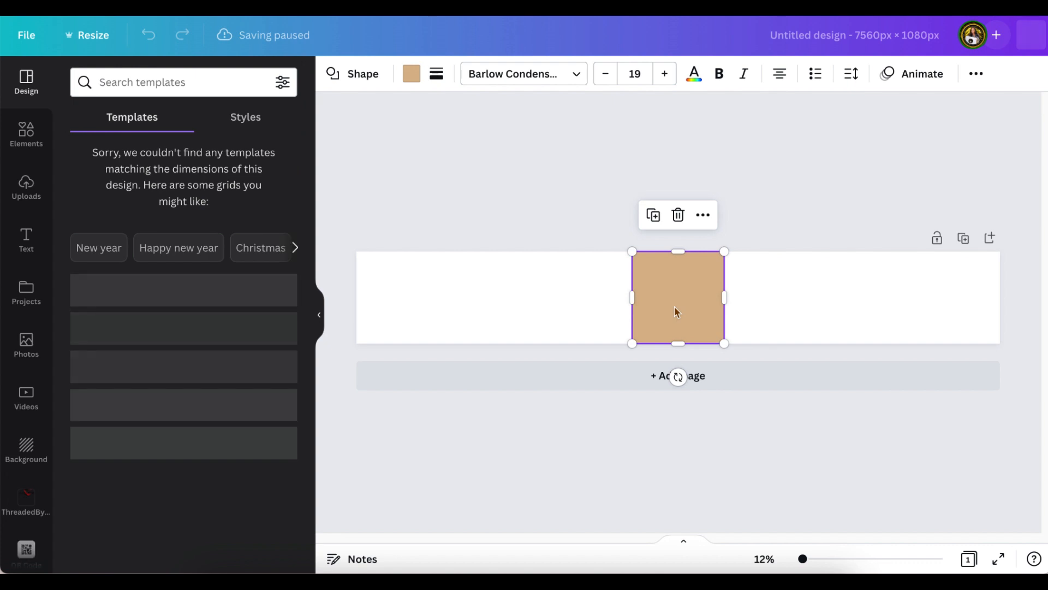
left_click(675, 310)
left_click_drag(675, 311, 399, 310)
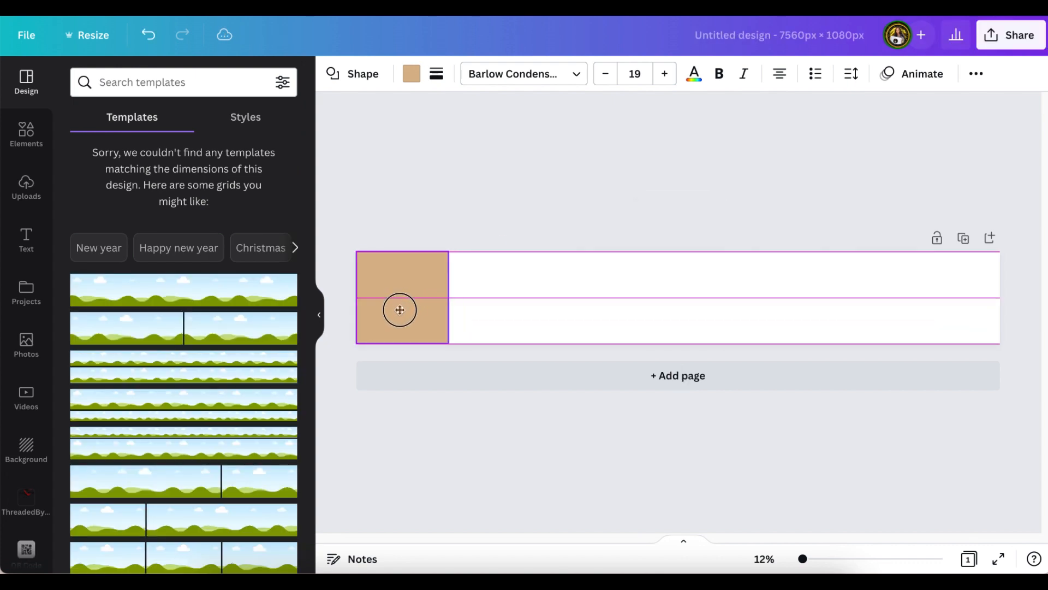
left_click(548, 203)
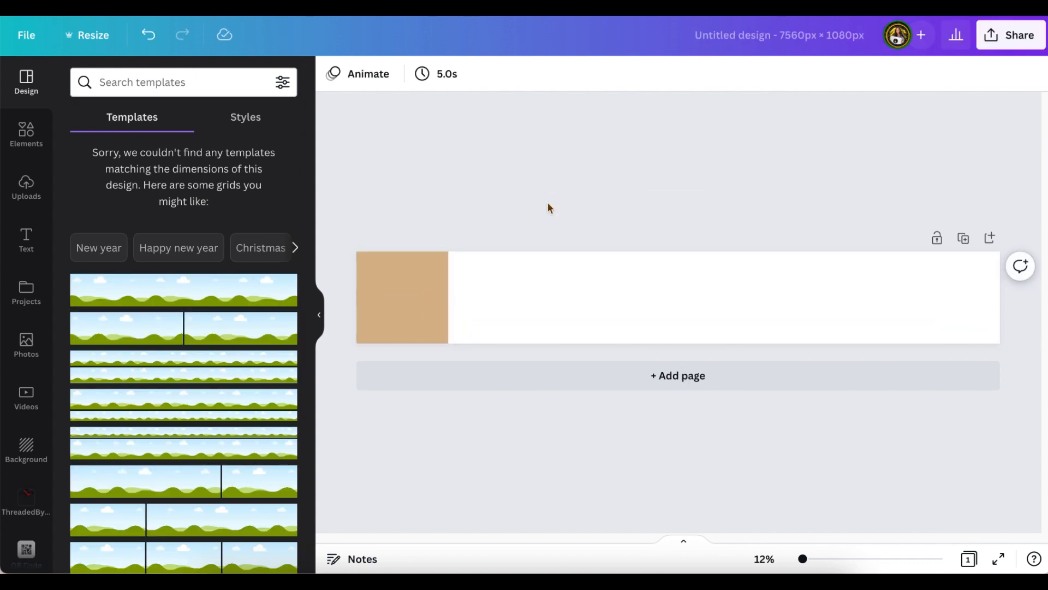
left_click(963, 237)
Duplicate the tan square on page 2 and place the copies edge to edge until seven squares fill the page.
left_click(403, 254)
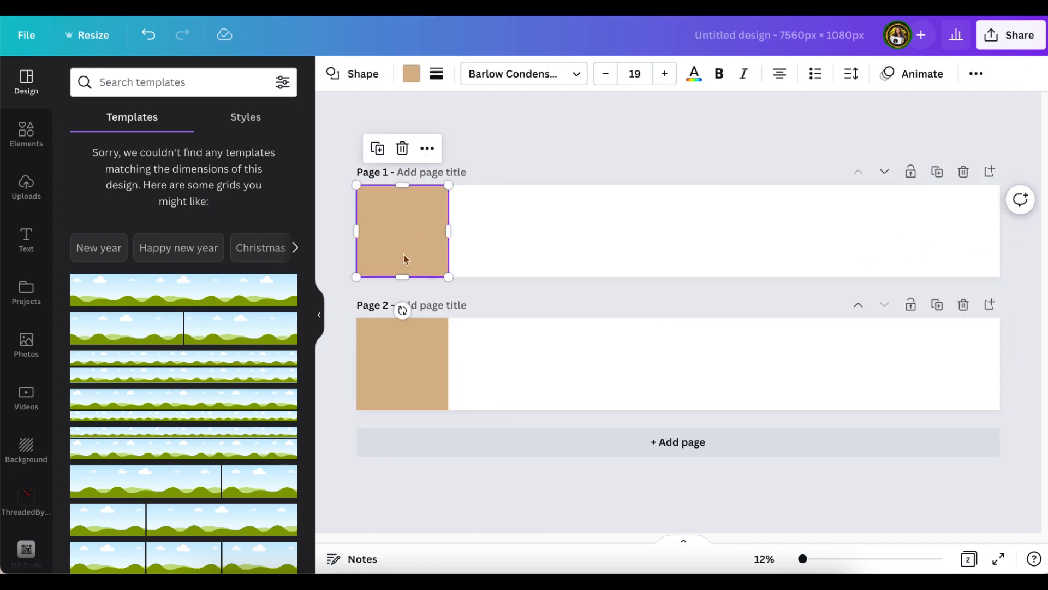
left_click(419, 378)
left_click(377, 281)
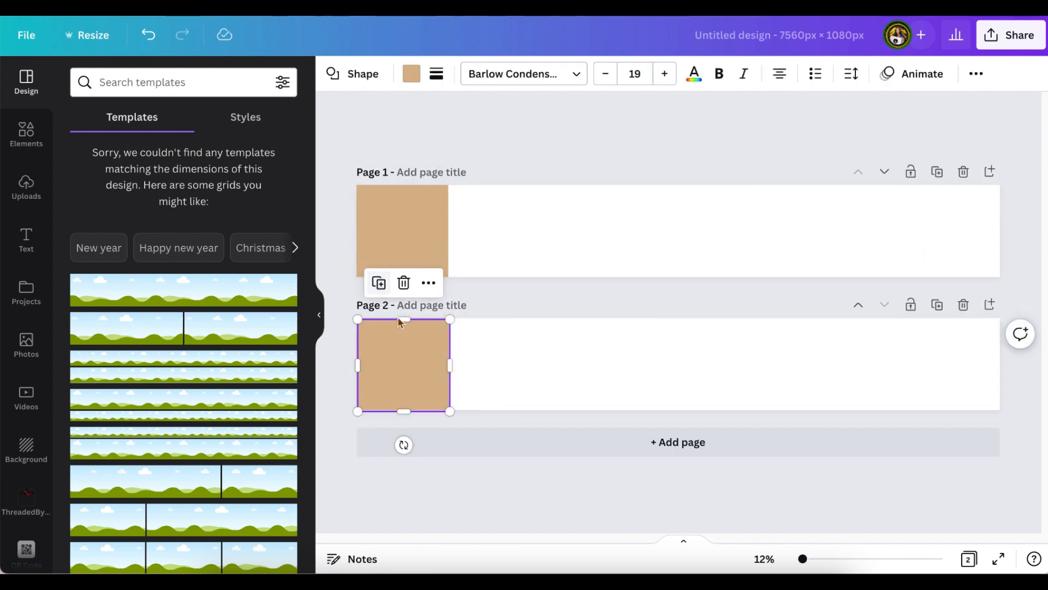
left_click_drag(414, 346, 505, 350)
left_click(469, 282)
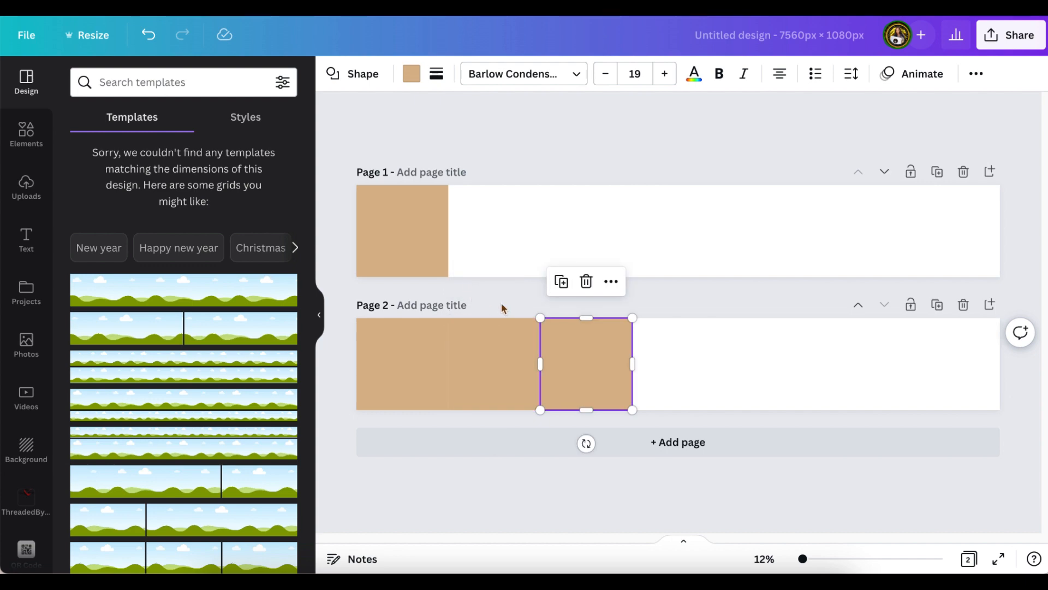
left_click(563, 283)
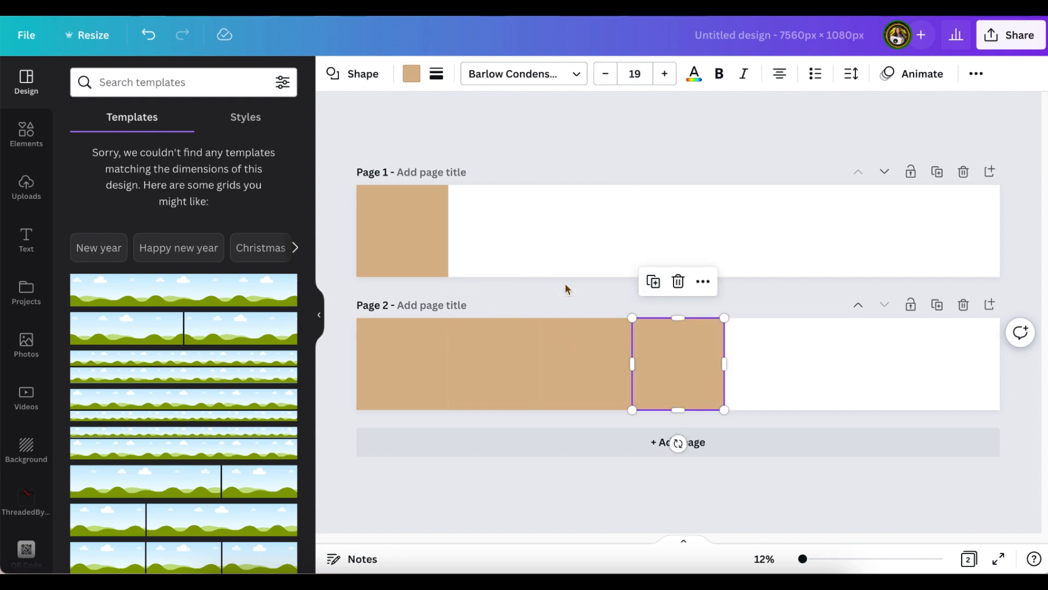
left_click(655, 282)
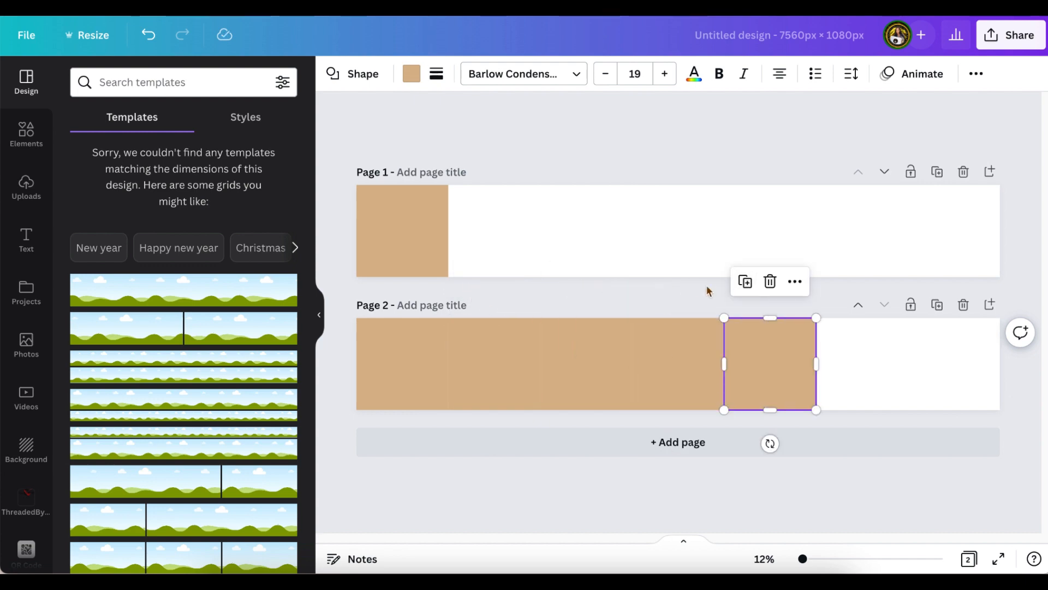
left_click(745, 282)
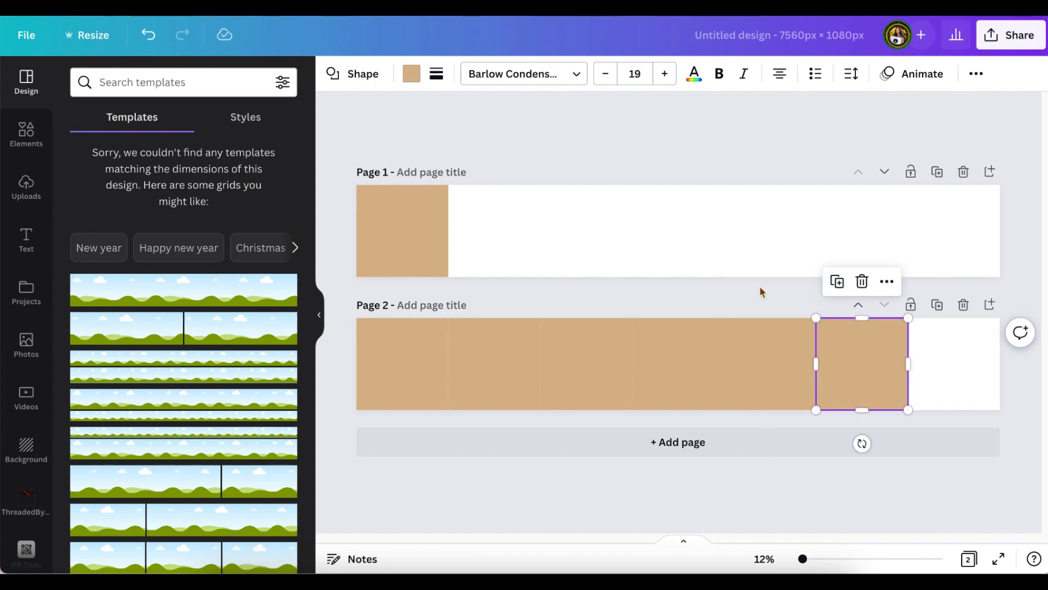
left_click(836, 281)
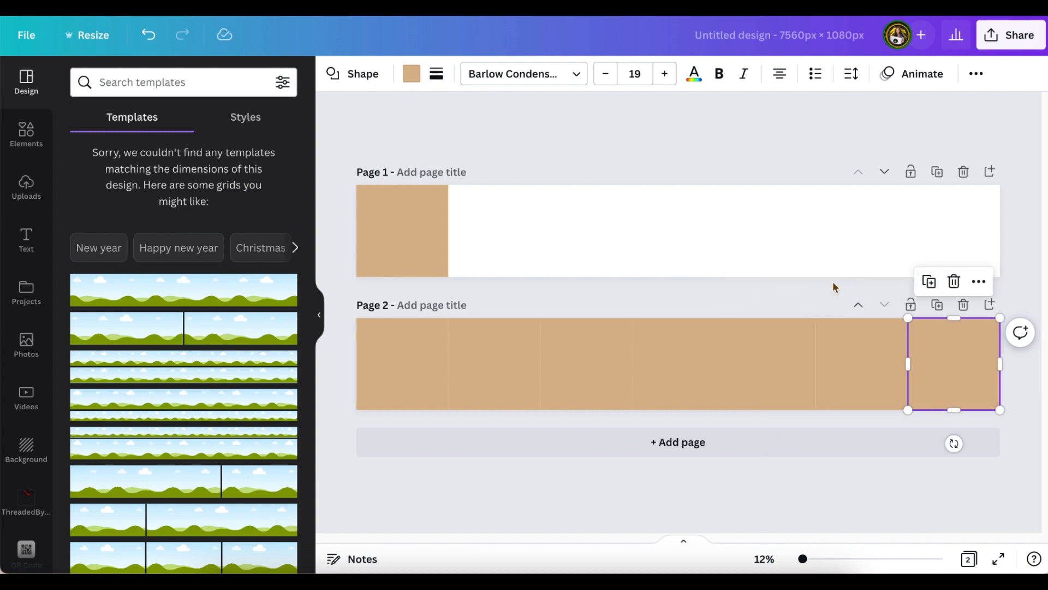
left_click(745, 298)
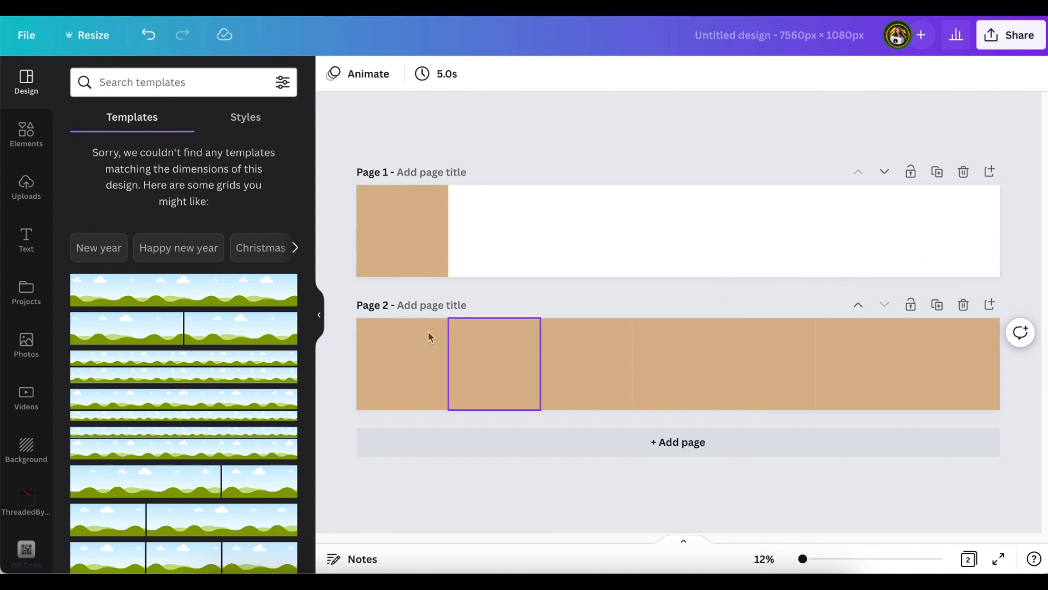
Recolor the first and third squares on page 2 with the reddish brown #9a5431.
left_click(492, 355)
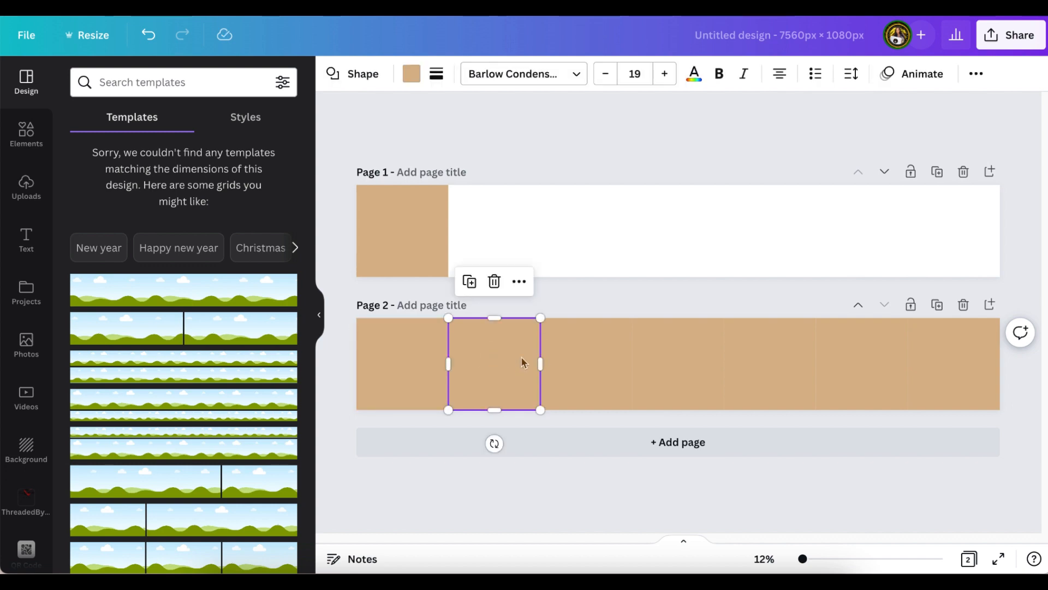
left_click(414, 74)
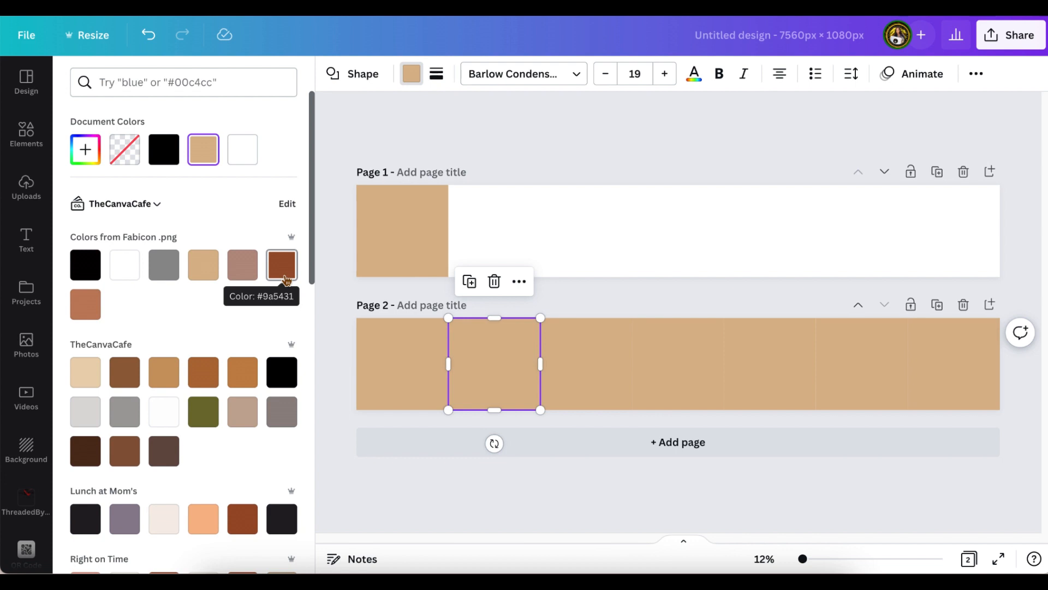
left_click(376, 352)
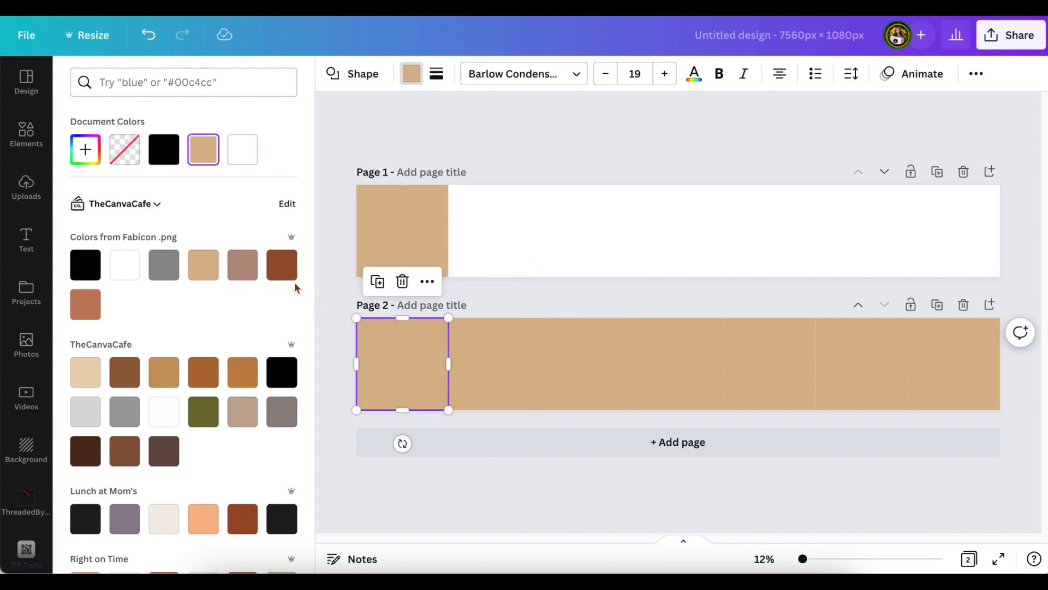
left_click(282, 265)
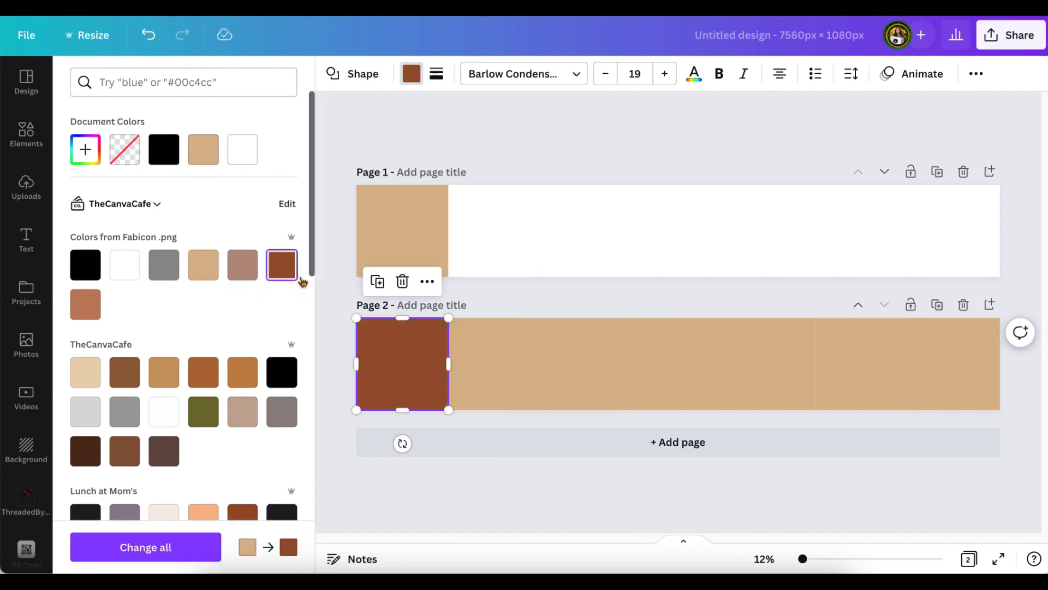
left_click(600, 359)
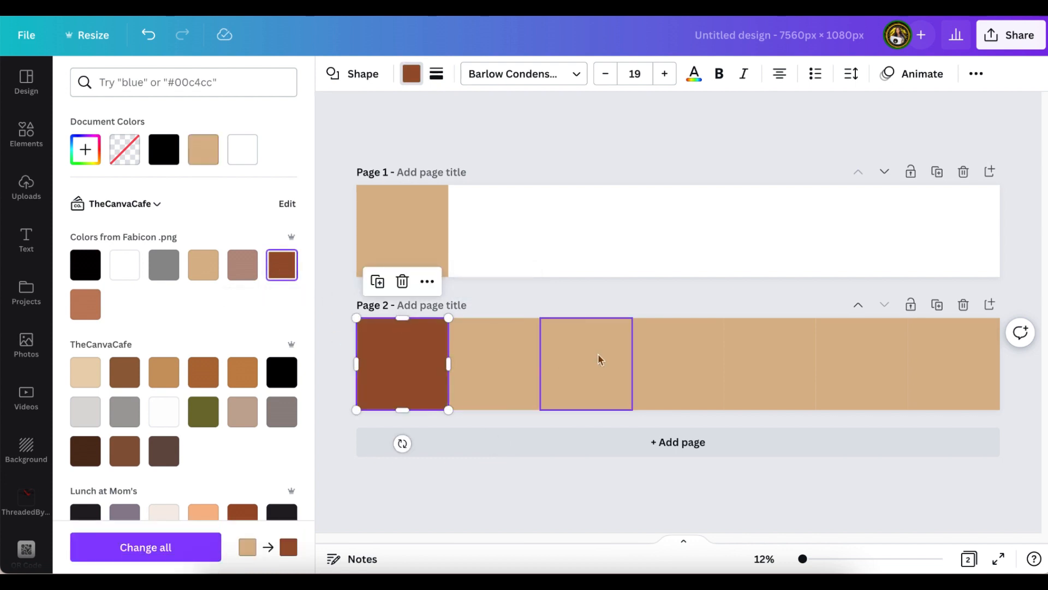
left_click(282, 265)
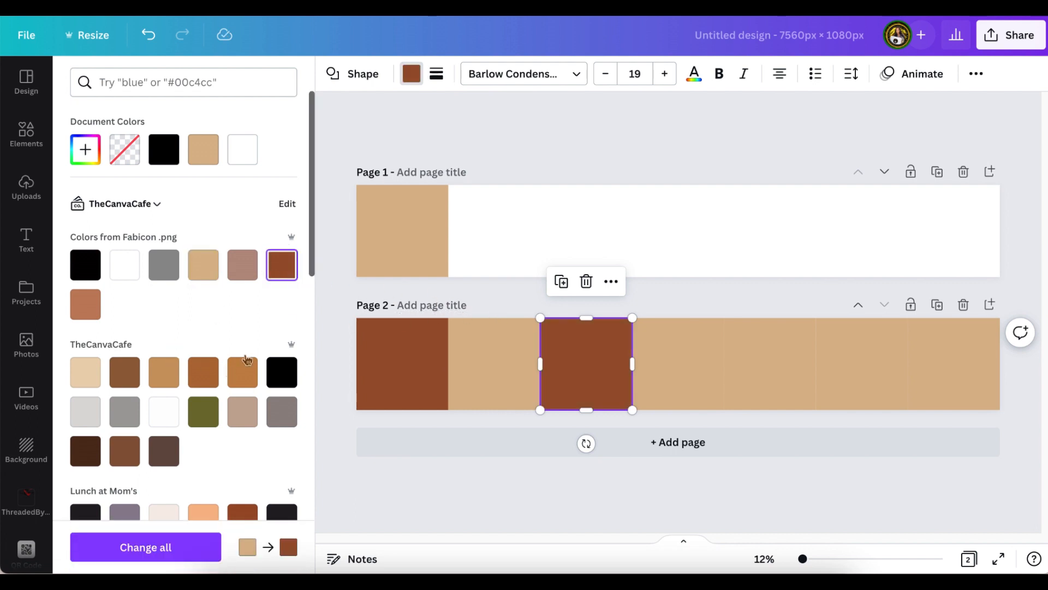
Recolor the first, third, fifth and seventh squares on page 2 with the medium brown in the last row of the TheCanvaCafe palette.
left_click(435, 363)
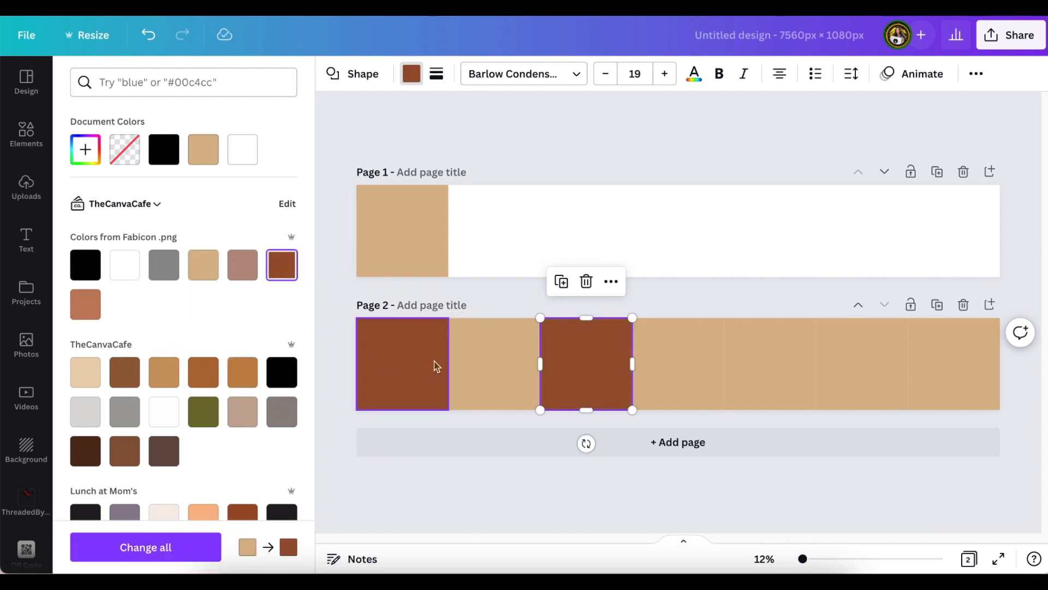
left_click(124, 372)
left_click(133, 457)
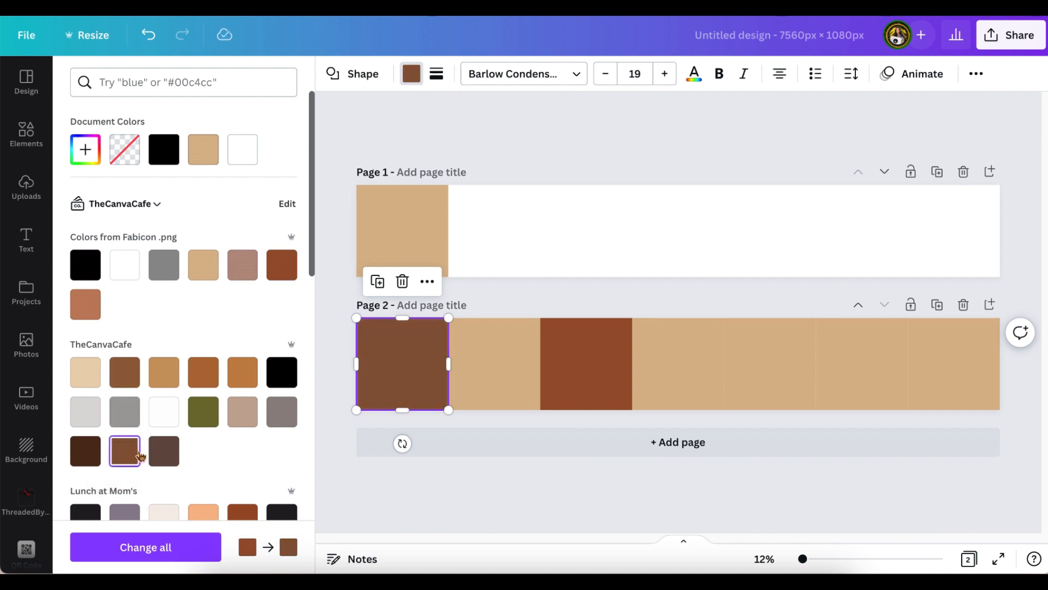
left_click(568, 370)
left_click(125, 451)
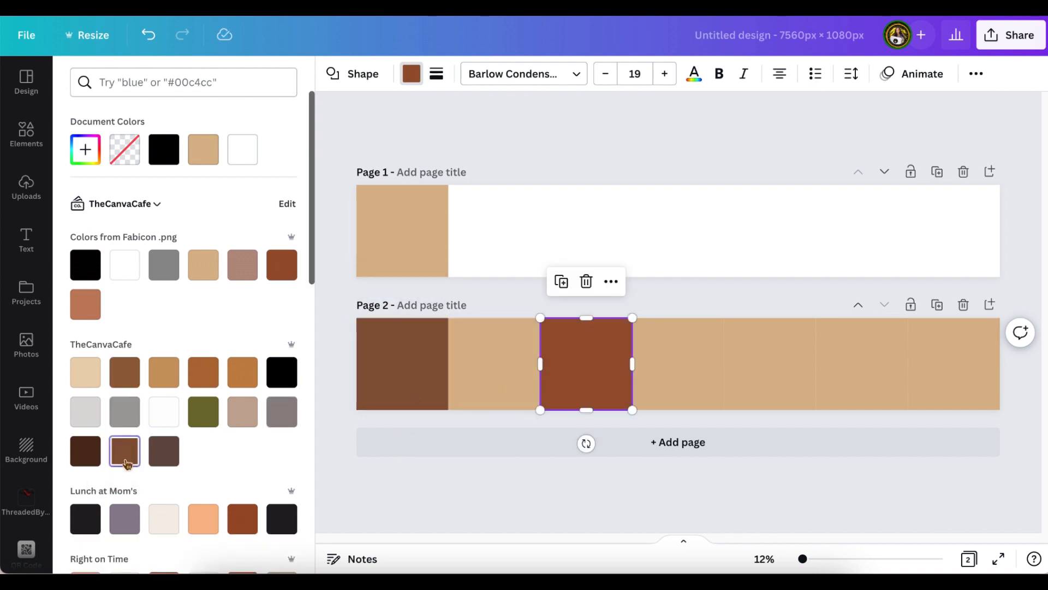
left_click(744, 349)
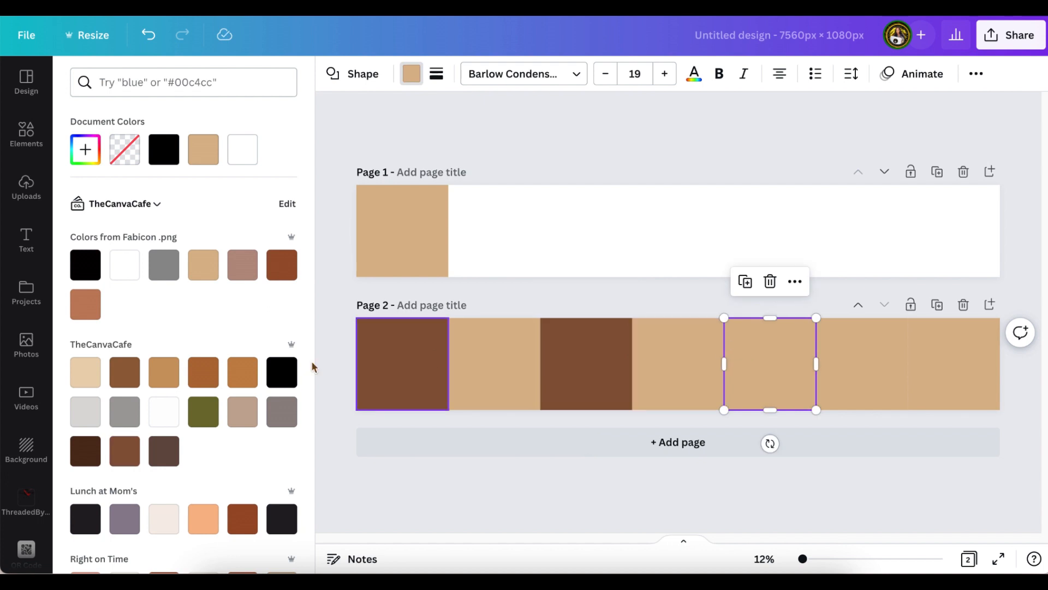
left_click(124, 450)
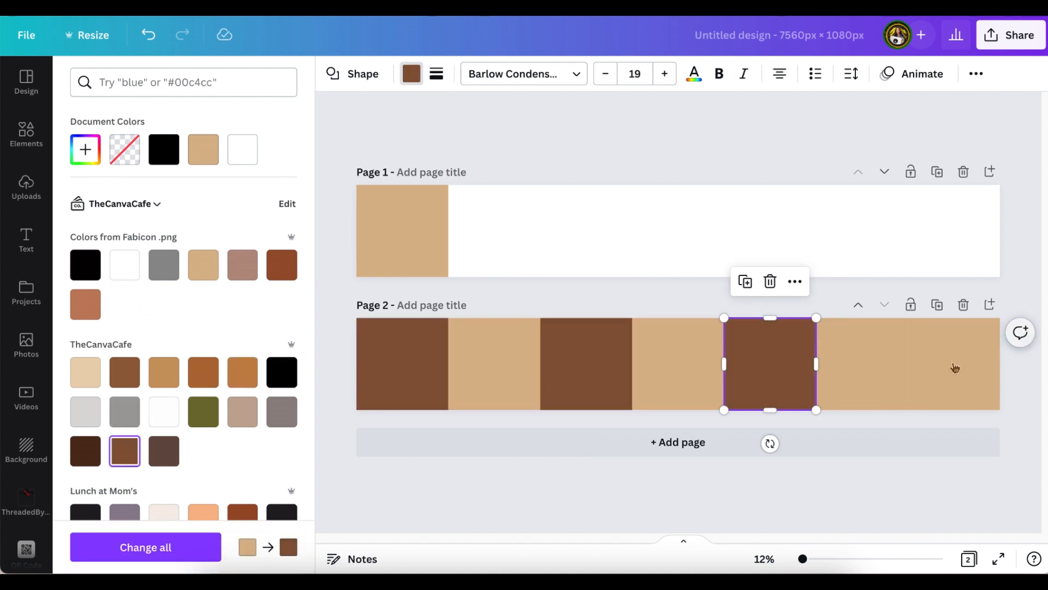
left_click(950, 368)
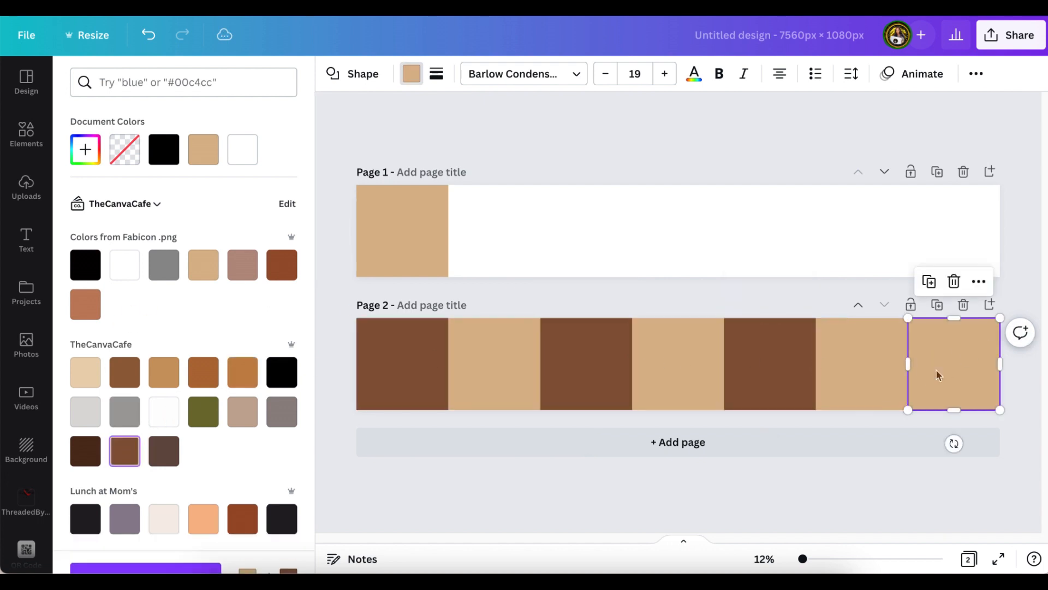
left_click(125, 450)
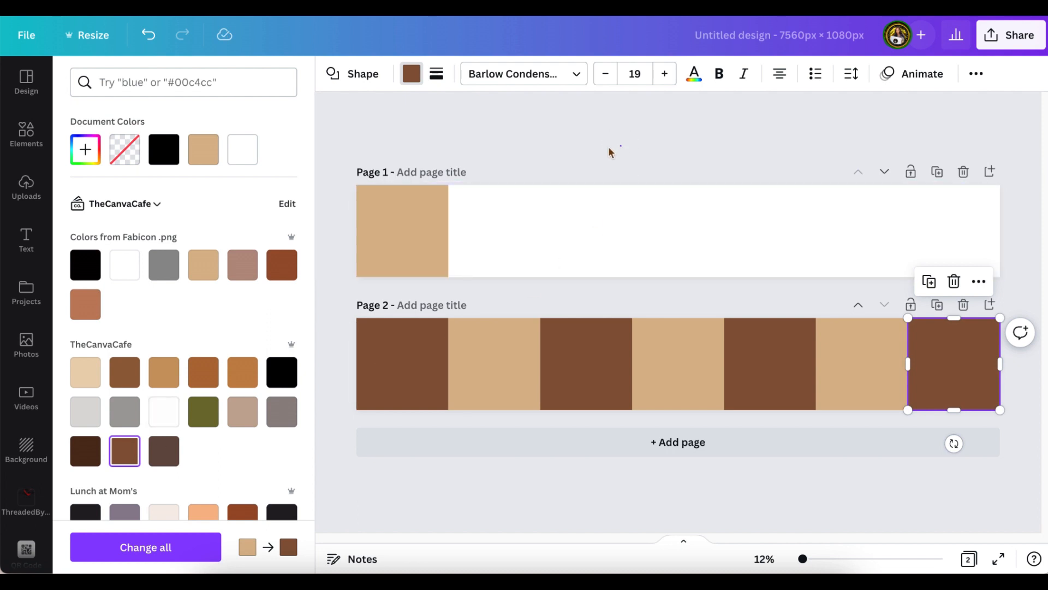
Deselect the last square and turn on the rulers and guides for the design.
left_click(609, 150)
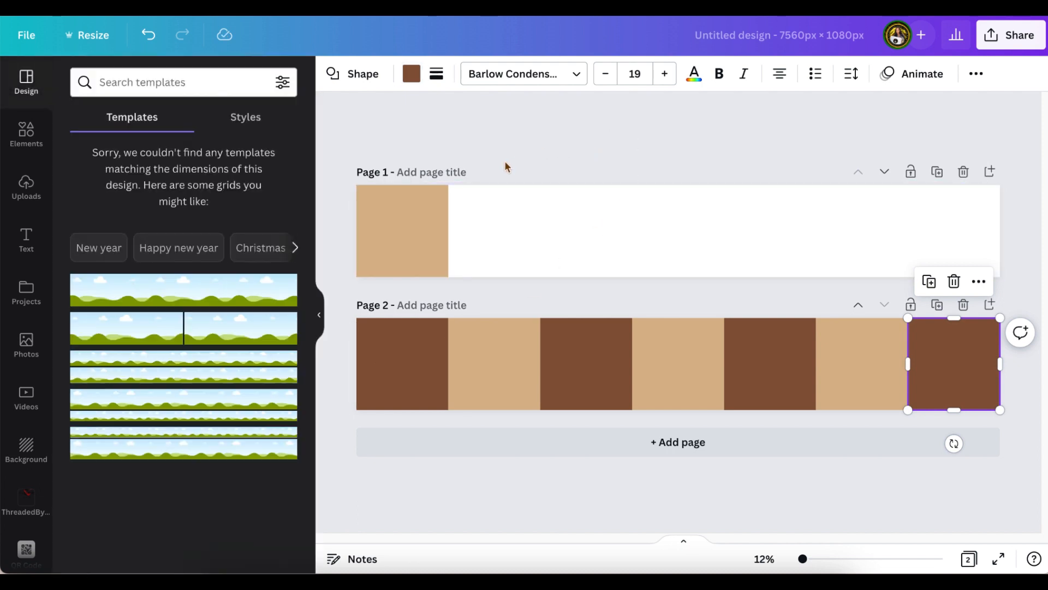
left_click(587, 149)
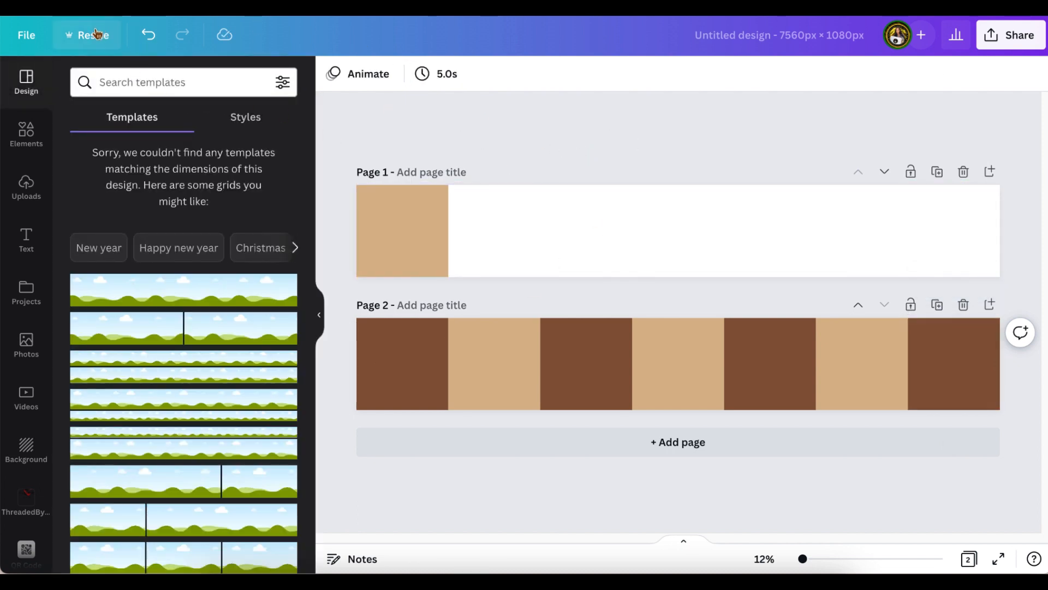
left_click(28, 37)
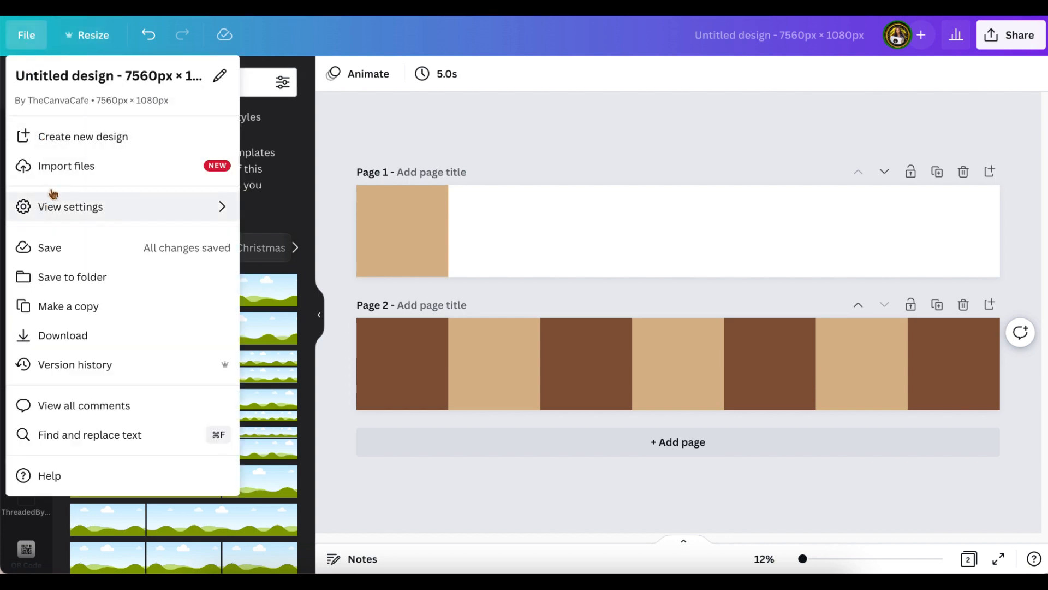
mouse_move(224, 207)
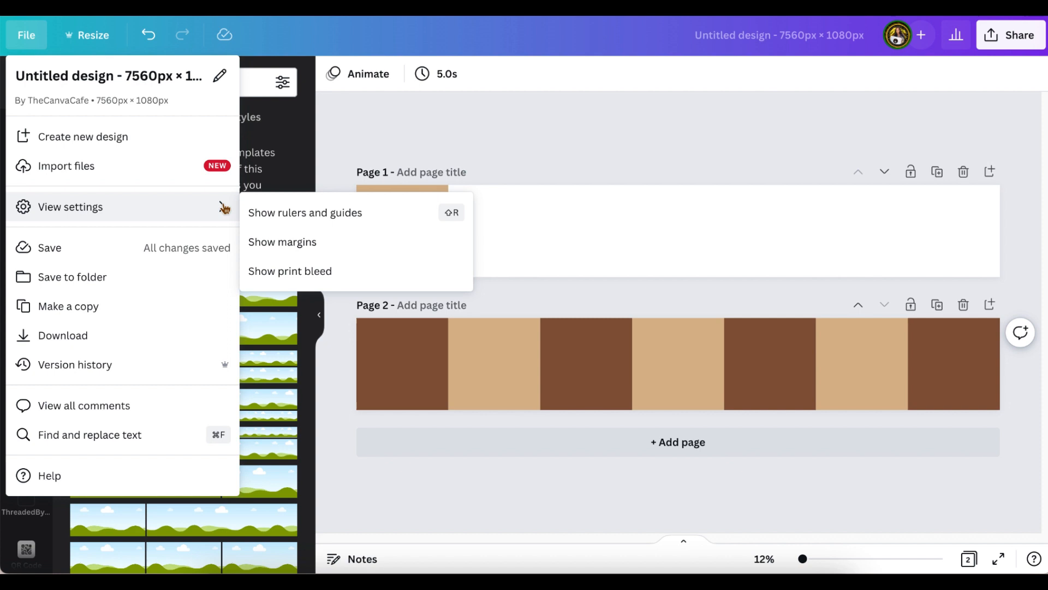
left_click(277, 217)
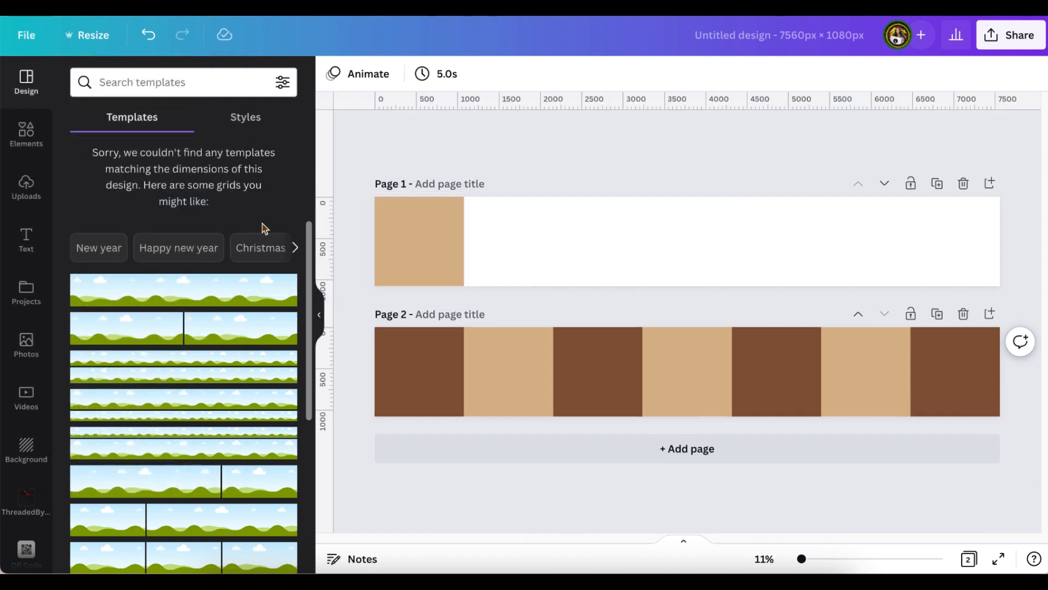
Place six vertical guides on page 2, one along each boundary between neighbouring squares.
left_click_drag(331, 208, 465, 214)
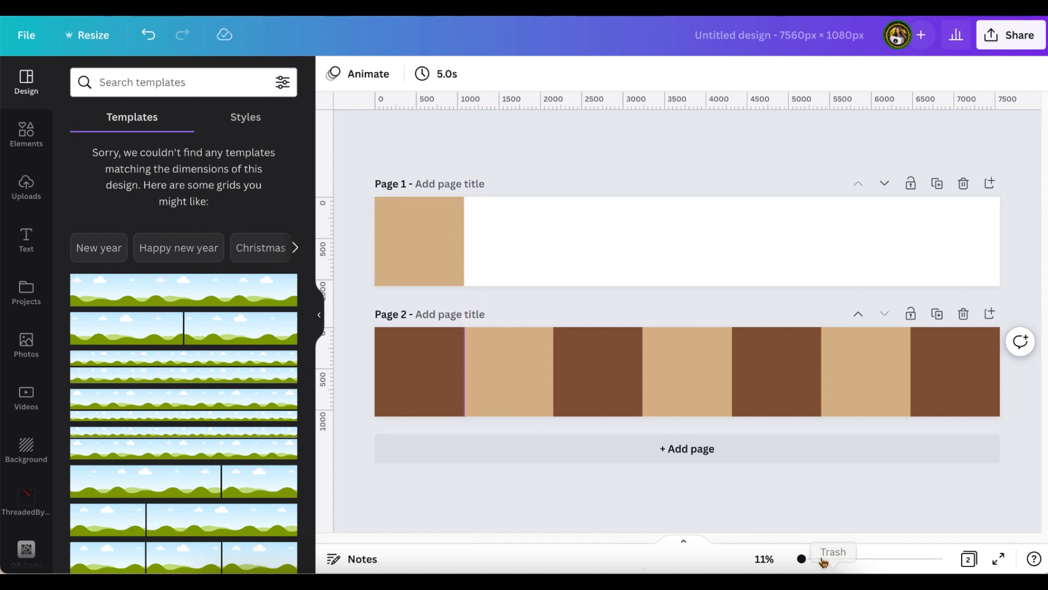
left_click_drag(810, 561, 814, 559)
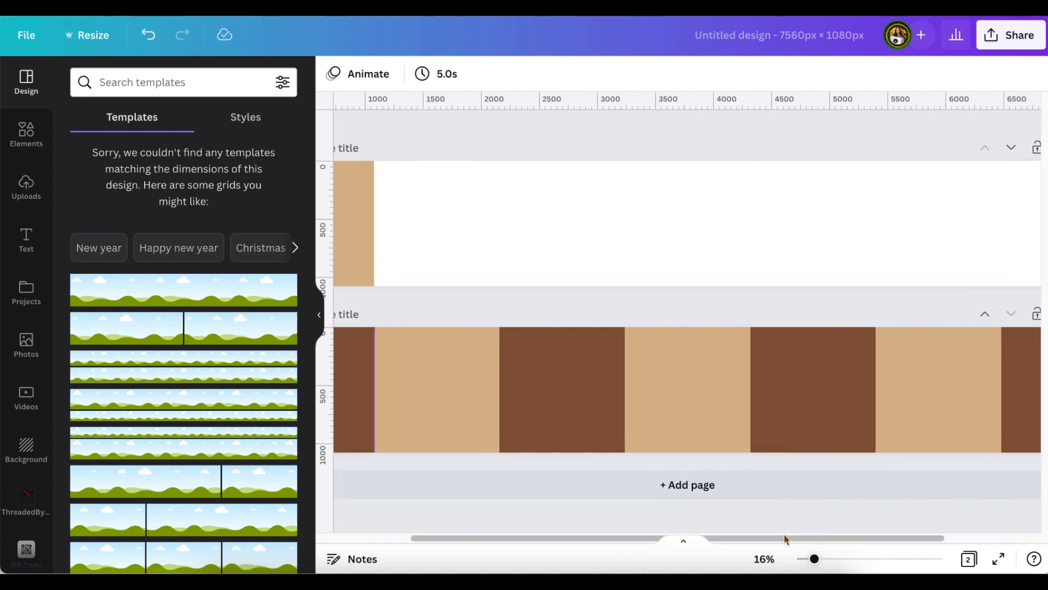
left_click(320, 314)
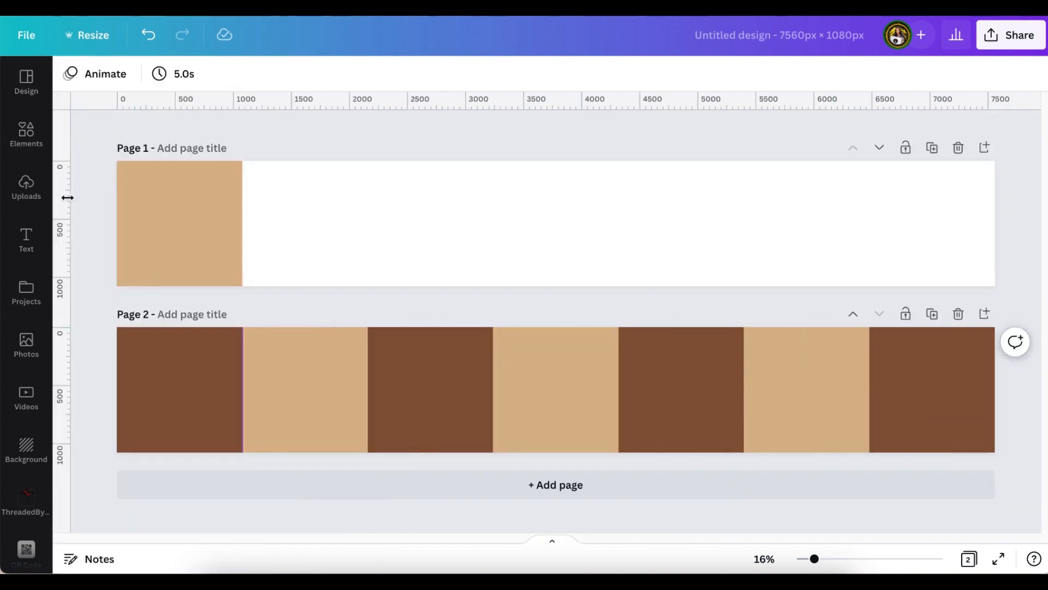
left_click(185, 213)
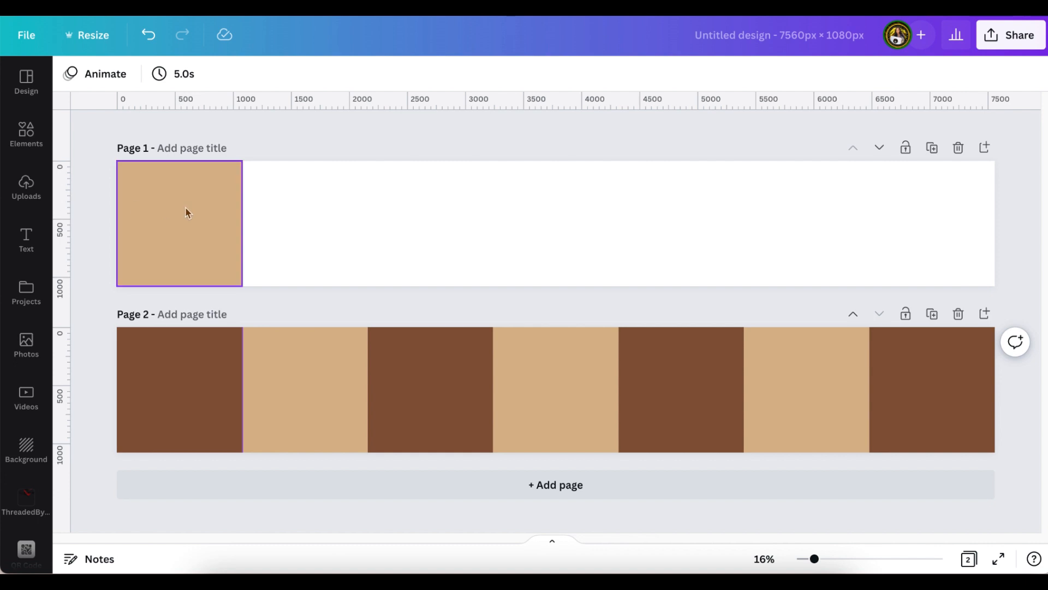
left_click(140, 372)
left_click_drag(67, 325, 368, 380)
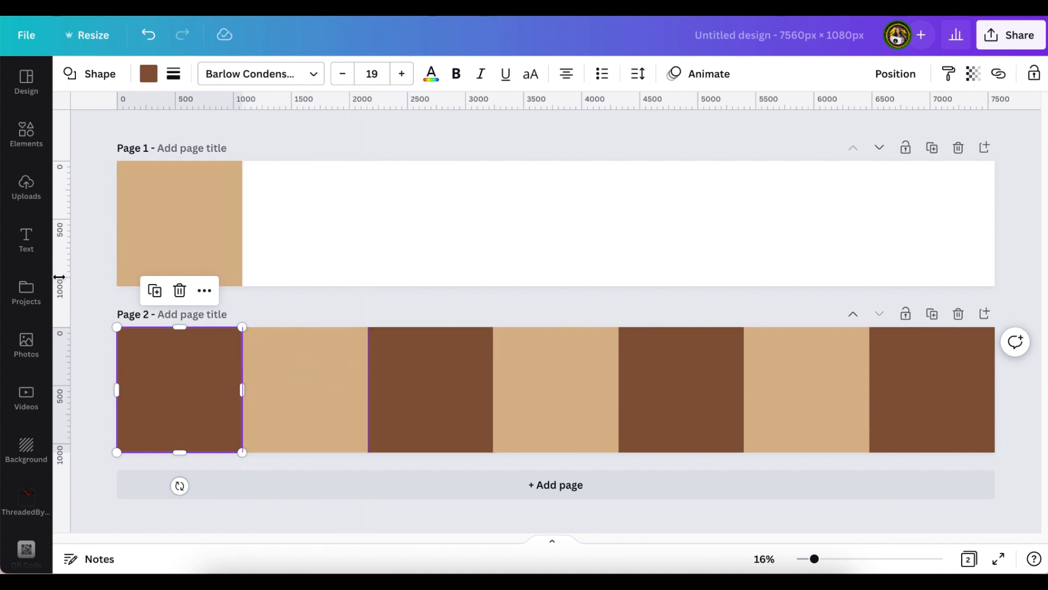
left_click_drag(64, 277, 491, 388)
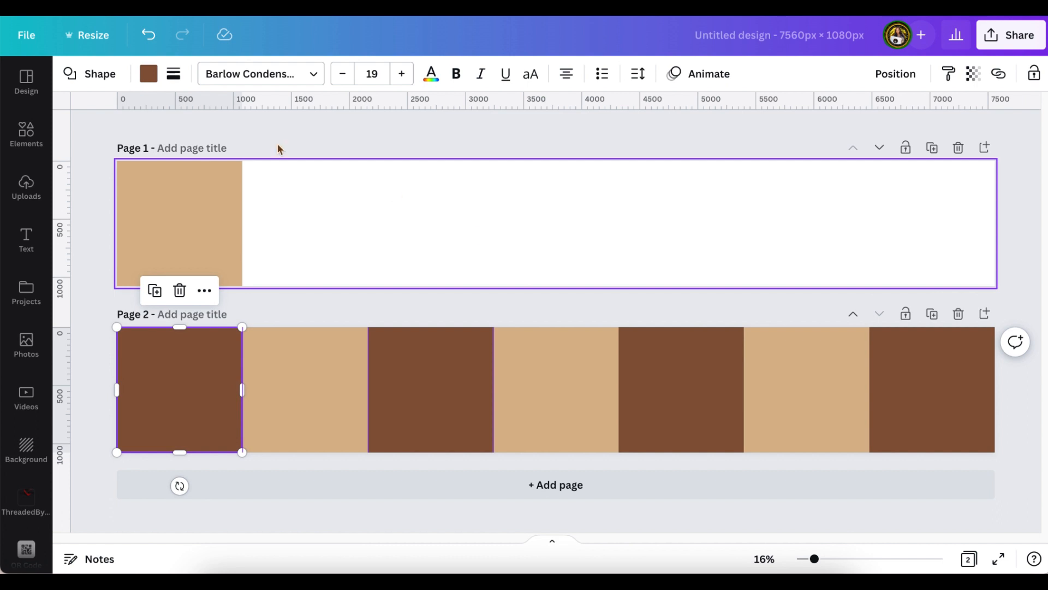
left_click_drag(66, 287, 619, 473)
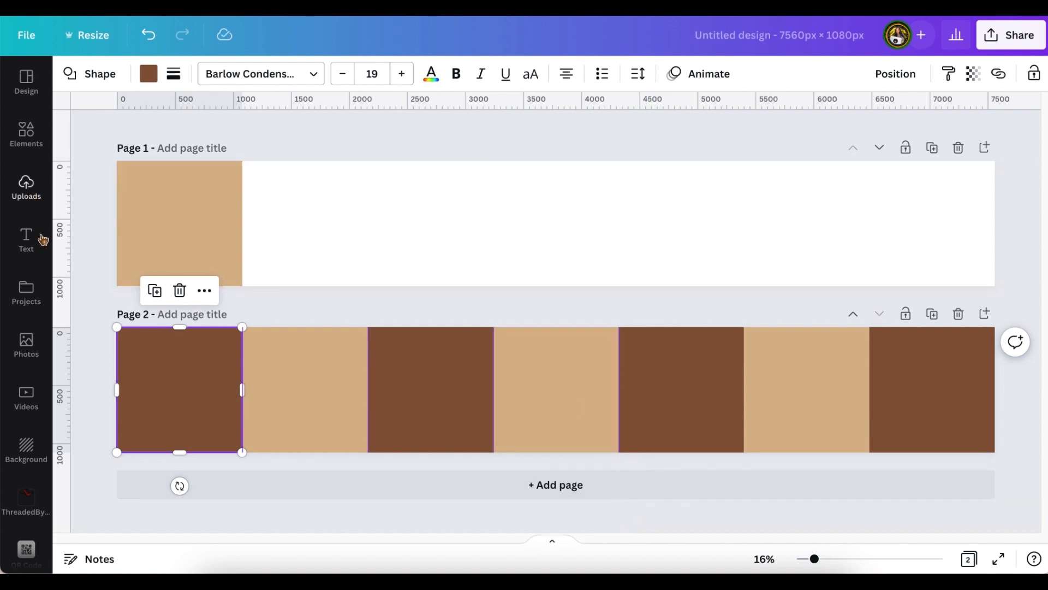
left_click_drag(68, 259, 740, 370)
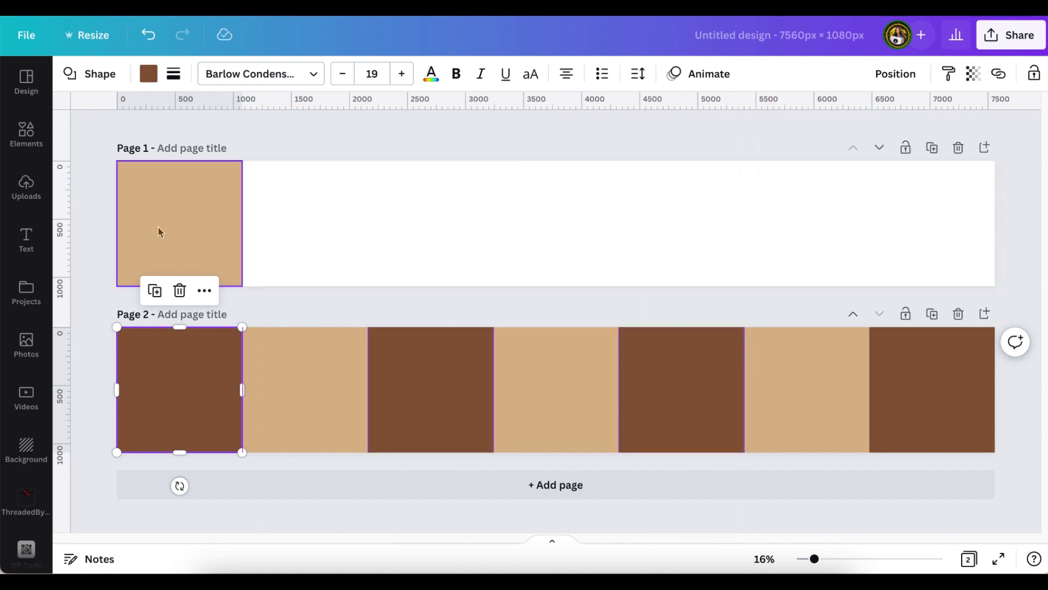
left_click_drag(69, 256, 870, 362)
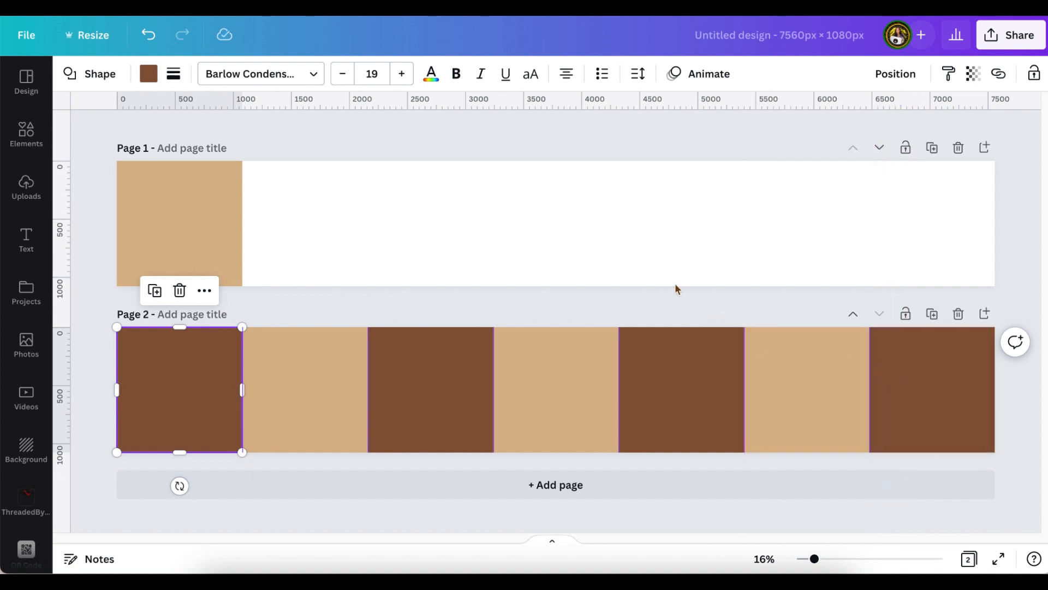
left_click(609, 142)
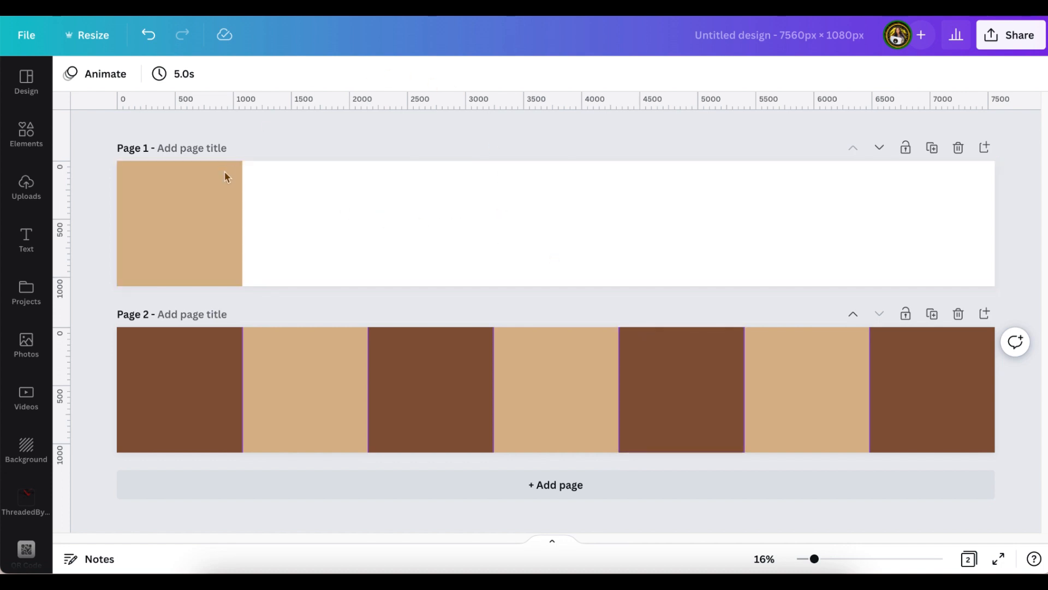
Delete the tan square from page 1 so the wide page is empty.
left_click(277, 232)
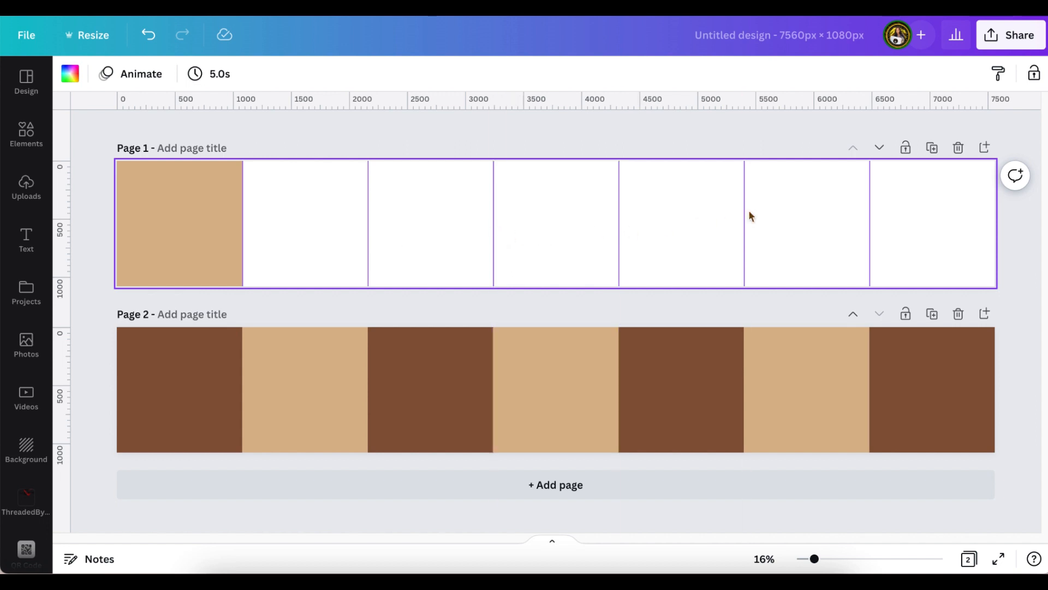
left_click(196, 225)
left_click(175, 129)
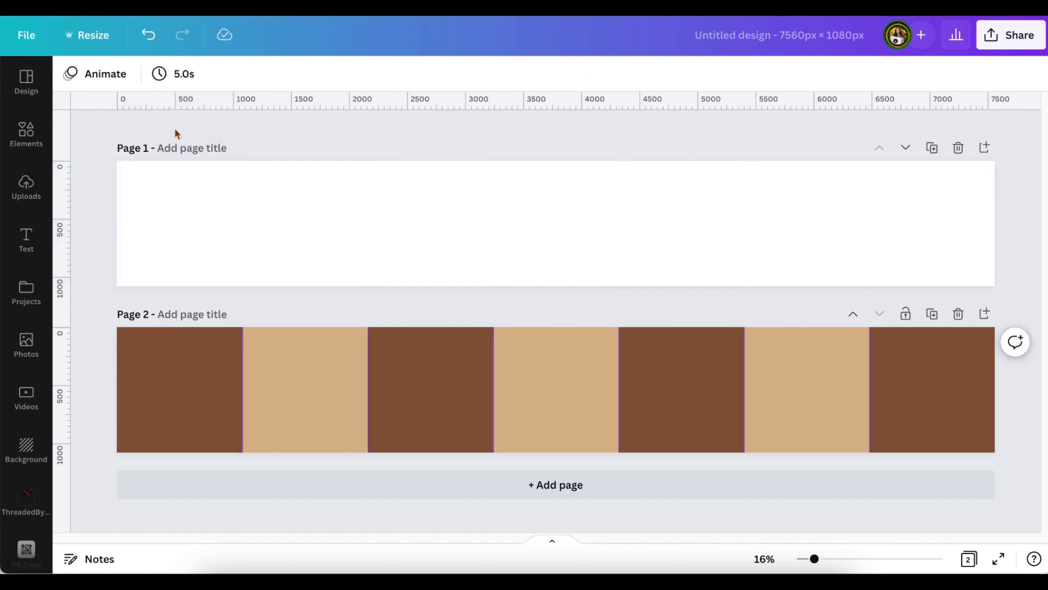
Add the text "Your amazing title goes here" to page 1 and enlarge it to font size 119.
left_click(364, 225)
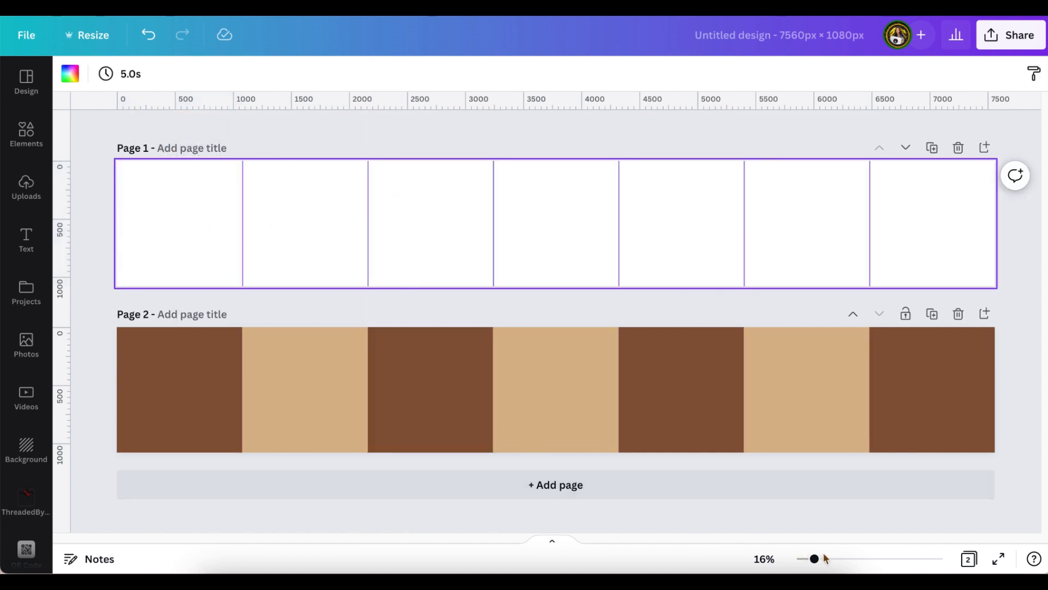
left_click_drag(816, 558, 820, 557)
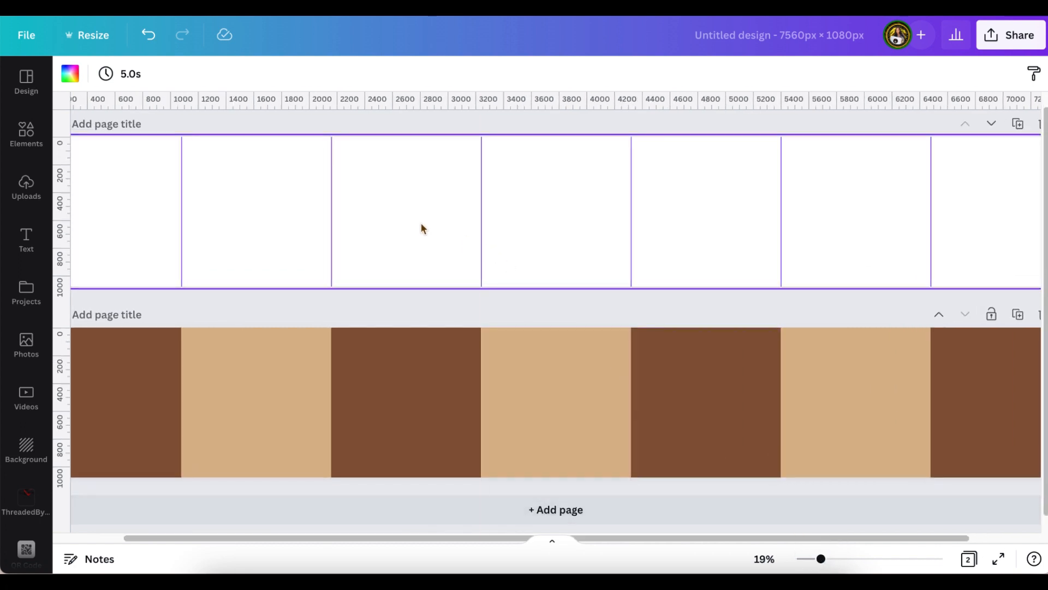
key("t")
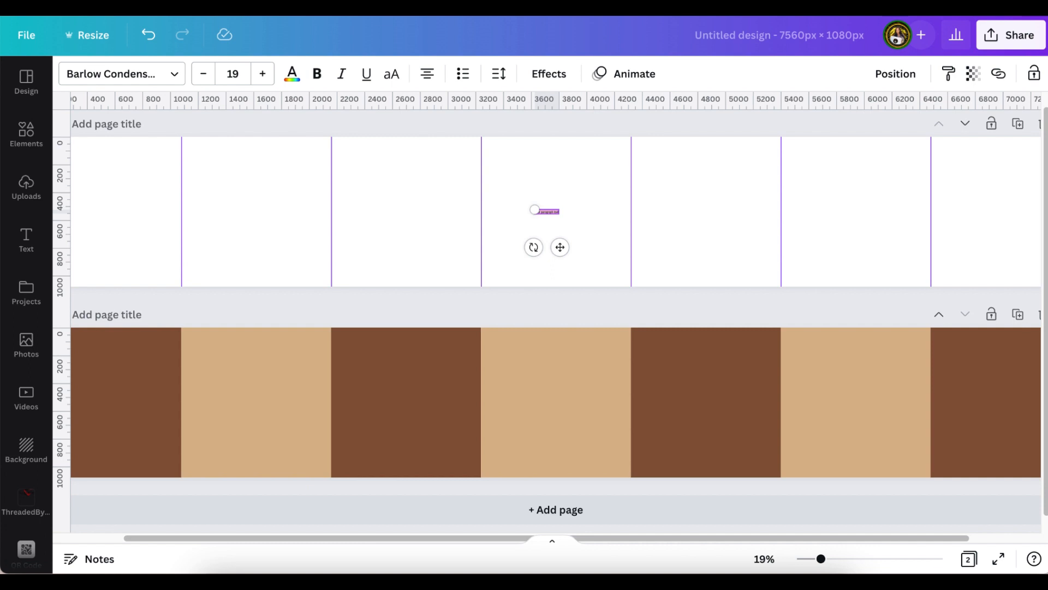
key("BackSpace")
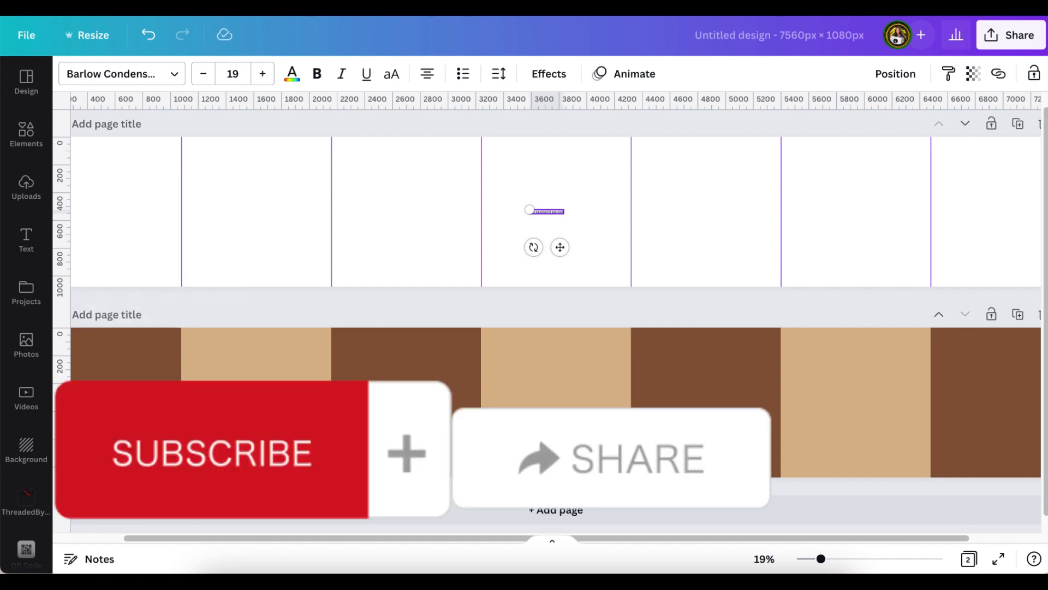
left_click_drag(528, 210, 351, 188)
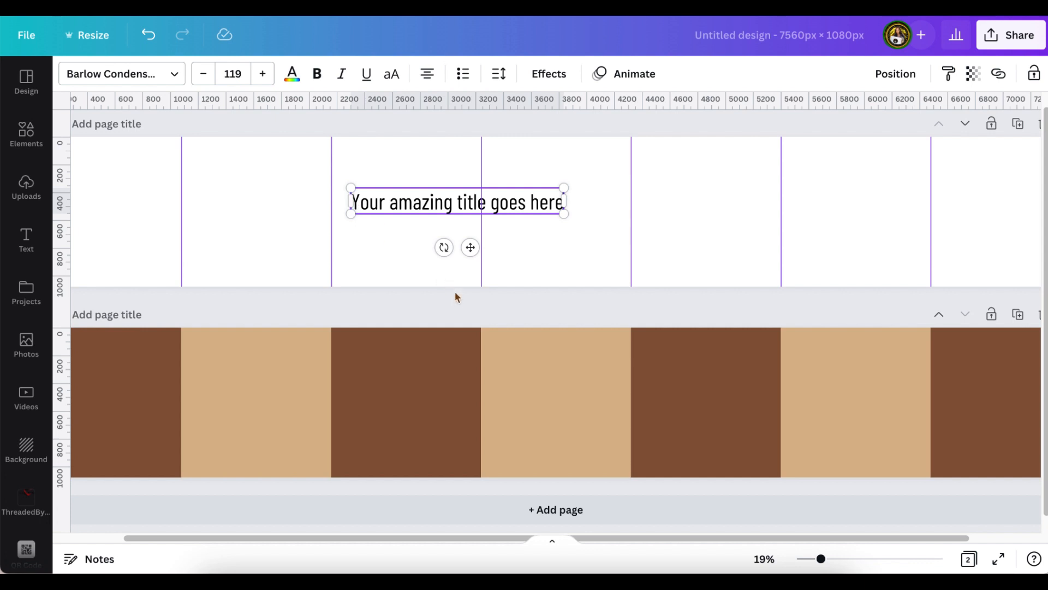
Turn the title into an uppercase, left-aligned four-line block at the left edge of page 1's first slide.
left_click_drag(644, 538, 471, 532)
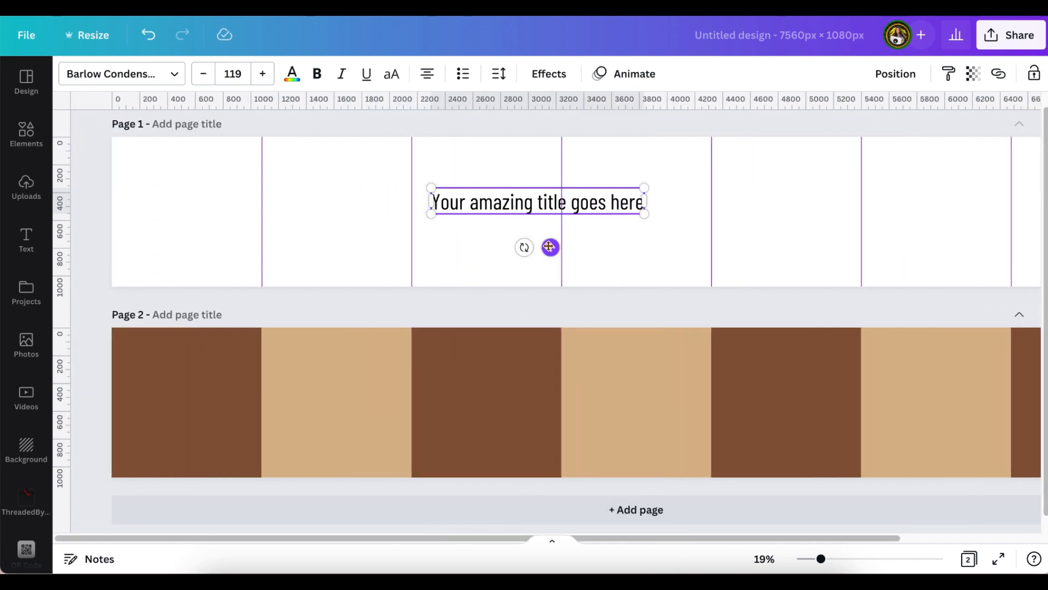
left_click_drag(549, 247, 231, 228)
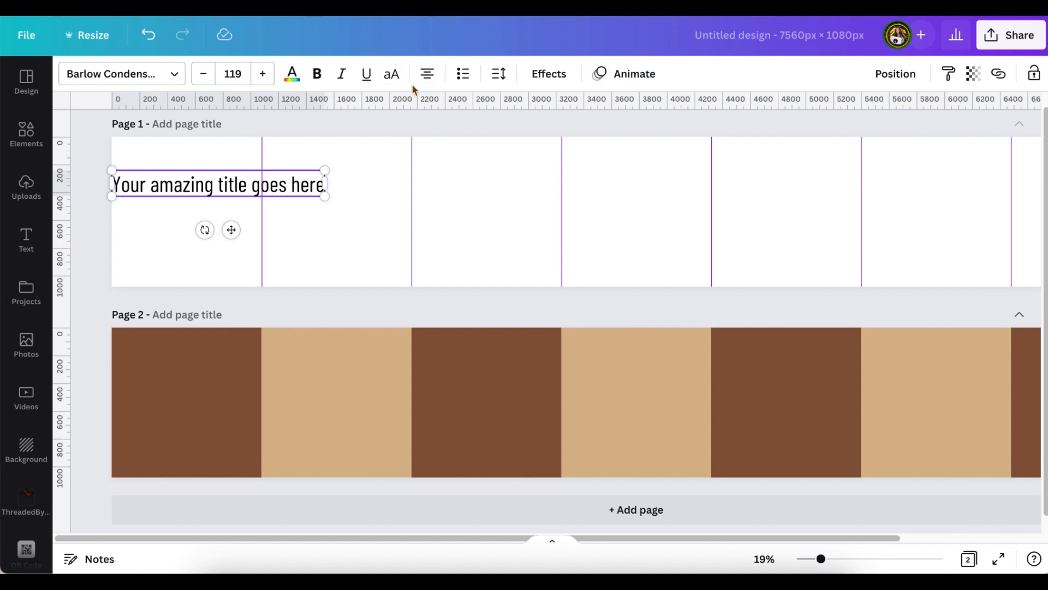
left_click(392, 74)
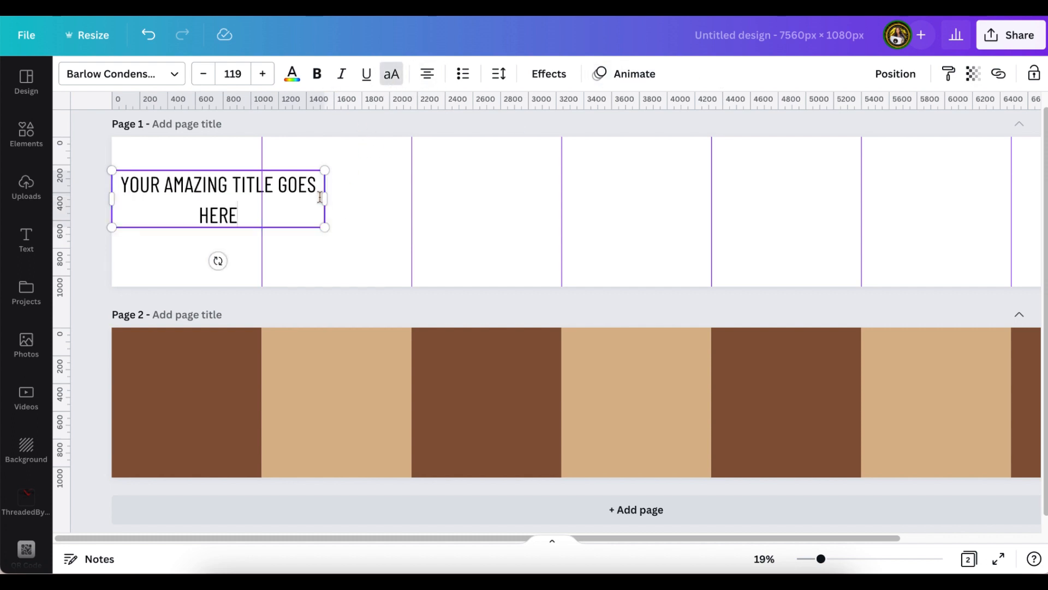
left_click_drag(325, 196, 212, 197)
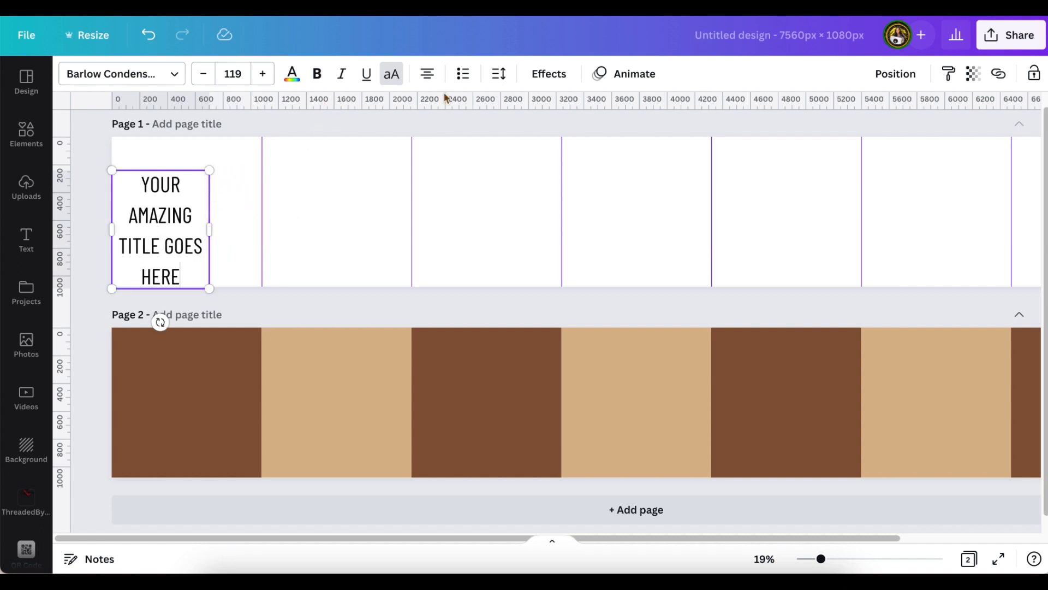
left_click(428, 73)
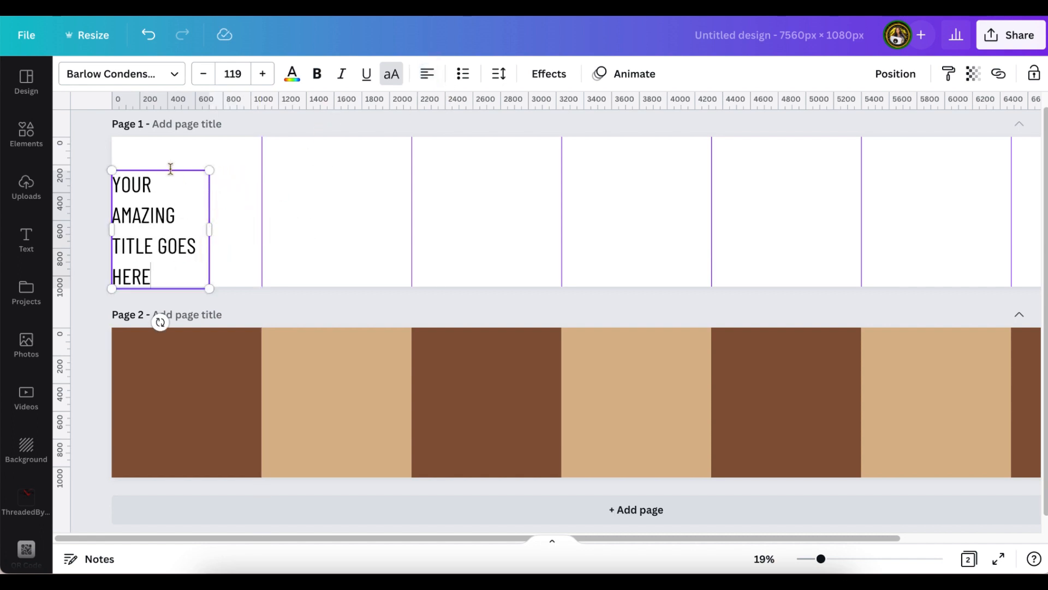
left_click(78, 163)
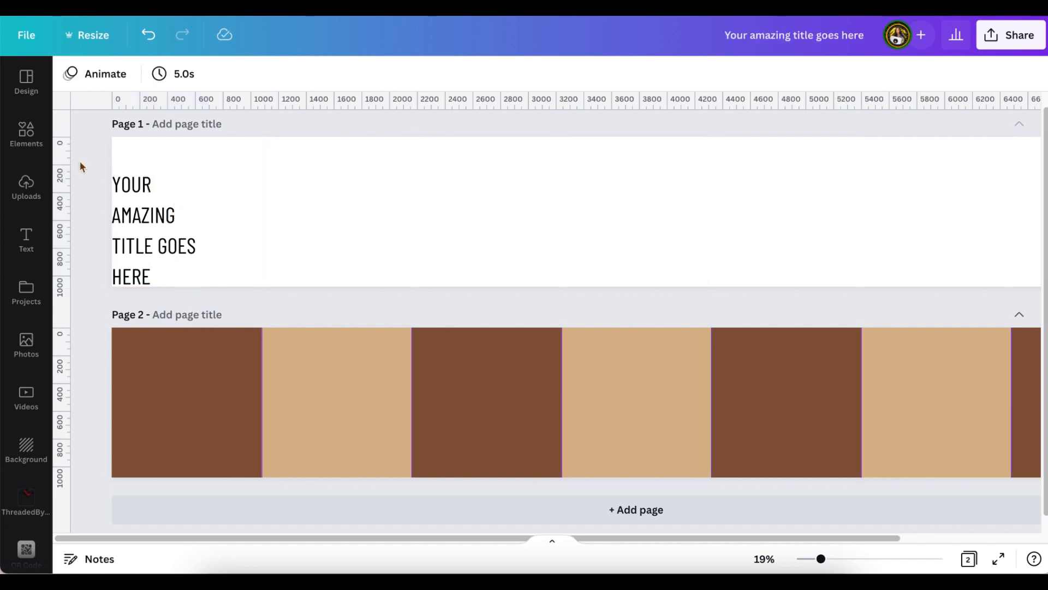
Move the title slightly in from the first slide's left edge and enlarge it to nearly fill the slide's height.
left_click(125, 194)
left_click_drag(126, 194, 132, 173)
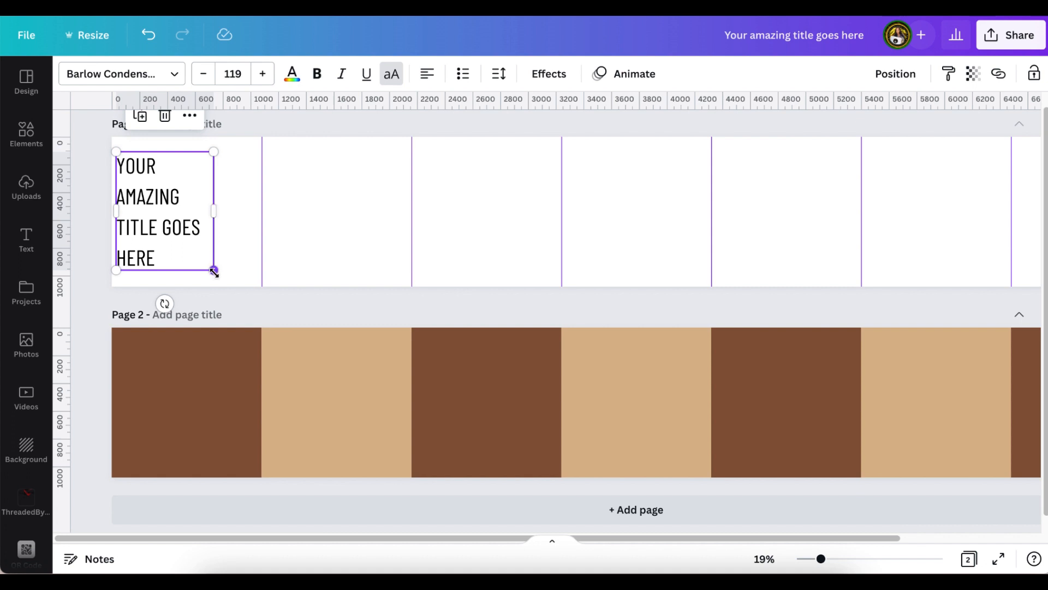
left_click_drag(218, 275, 230, 286)
left_click_drag(169, 242, 170, 234)
left_click(96, 222)
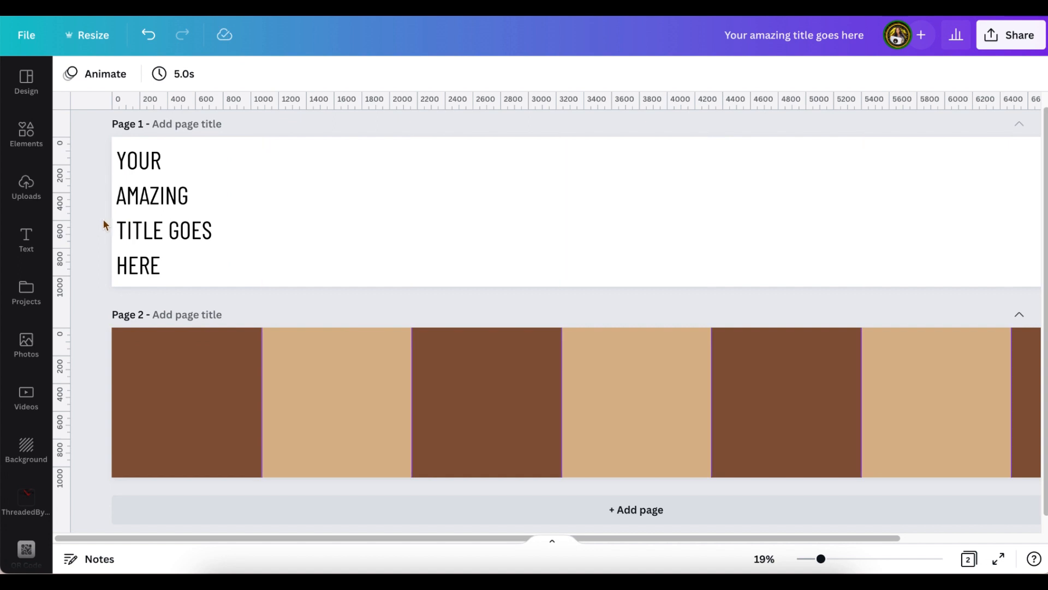
Look through the recently used elements for graphics that suit the carousel.
left_click(24, 135)
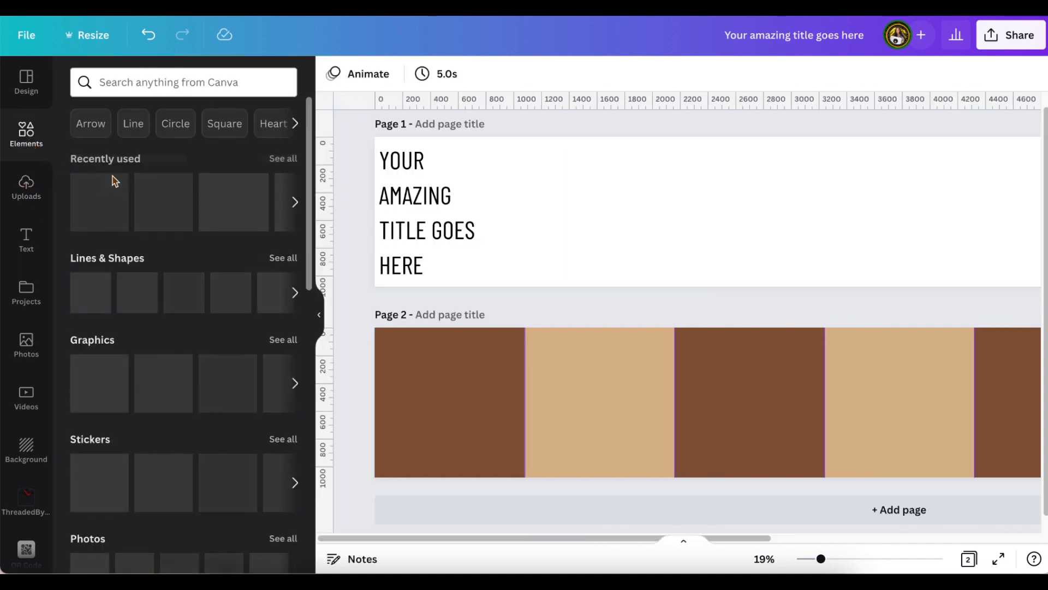
left_click(283, 159)
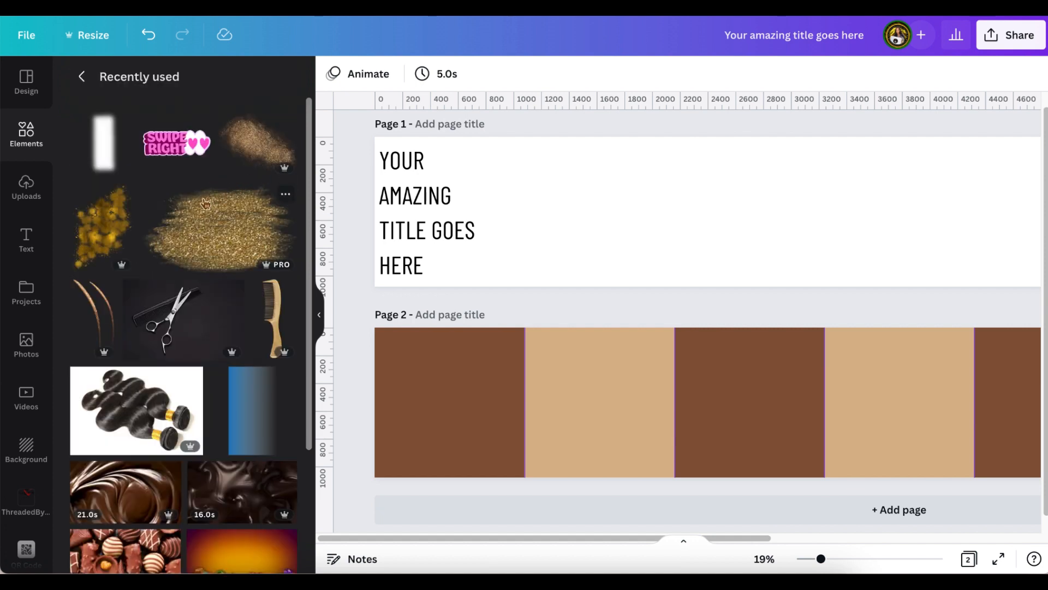
scroll(184, 275, "down", 6)
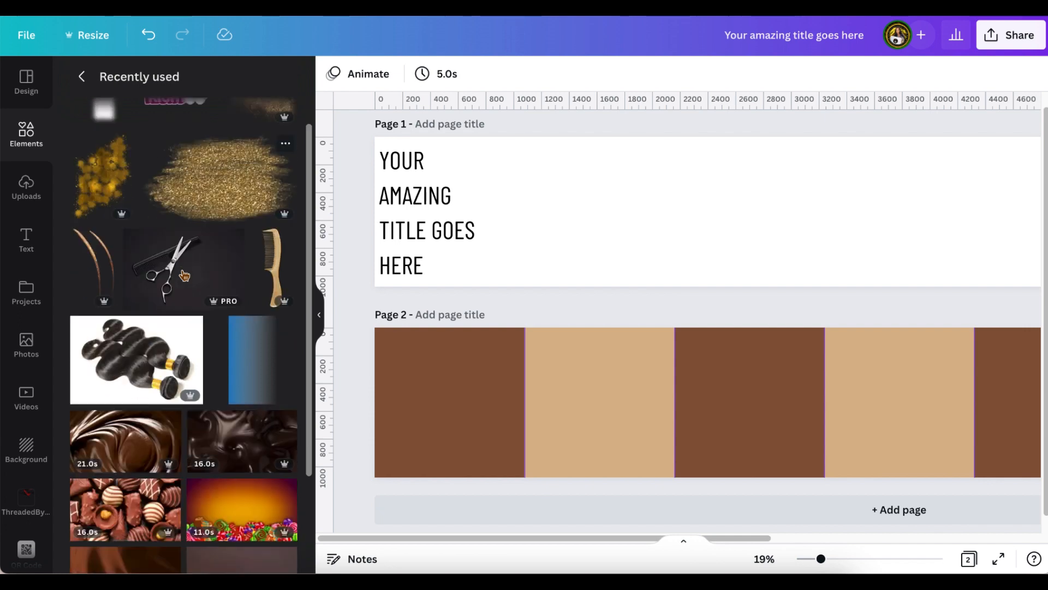
scroll(184, 274, "down", 5)
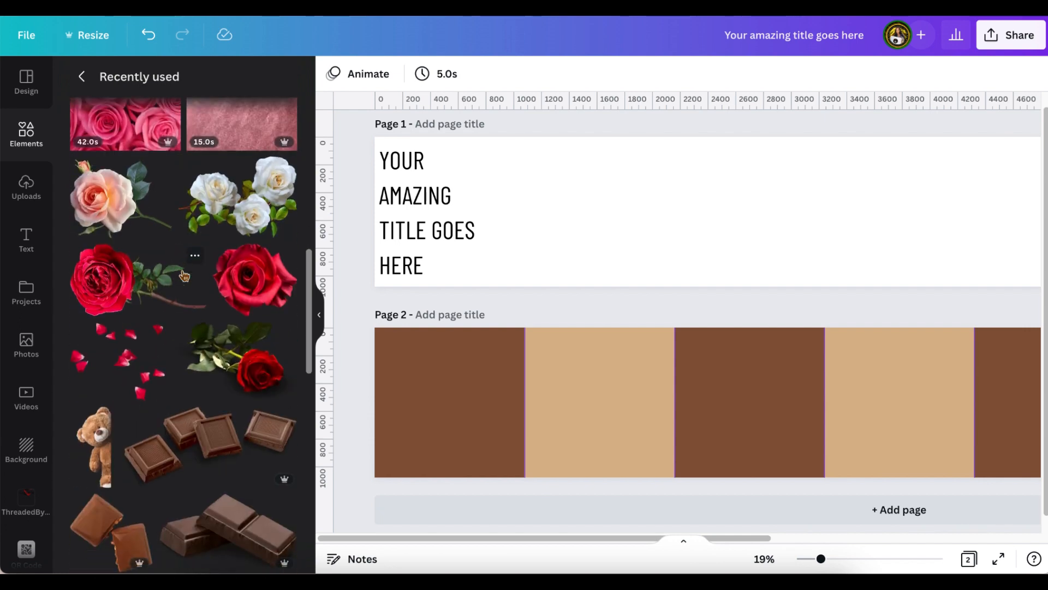
scroll(184, 275, "up", 10)
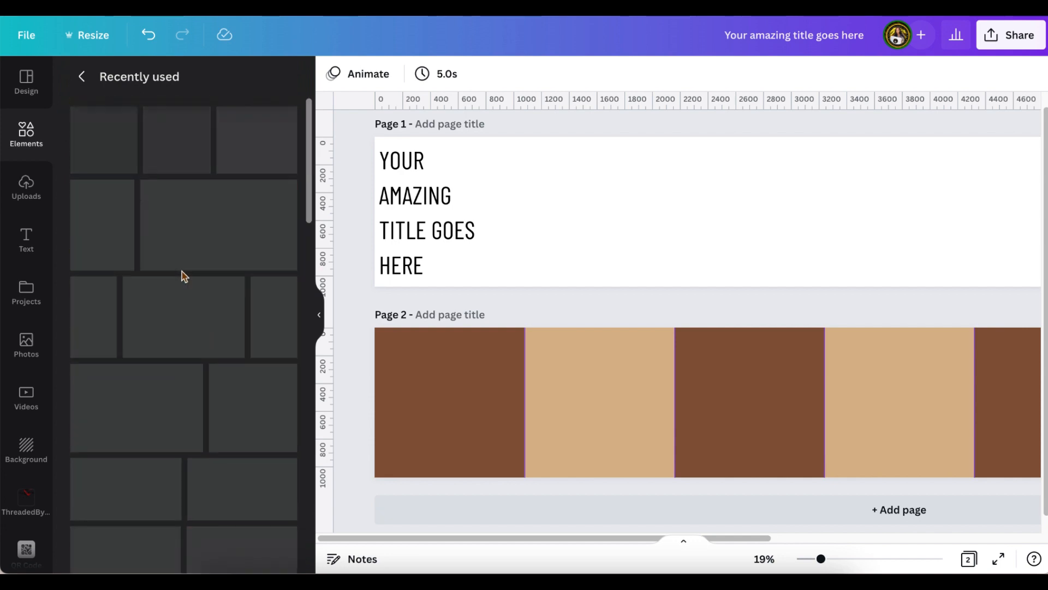
scroll(182, 271, "down", 4)
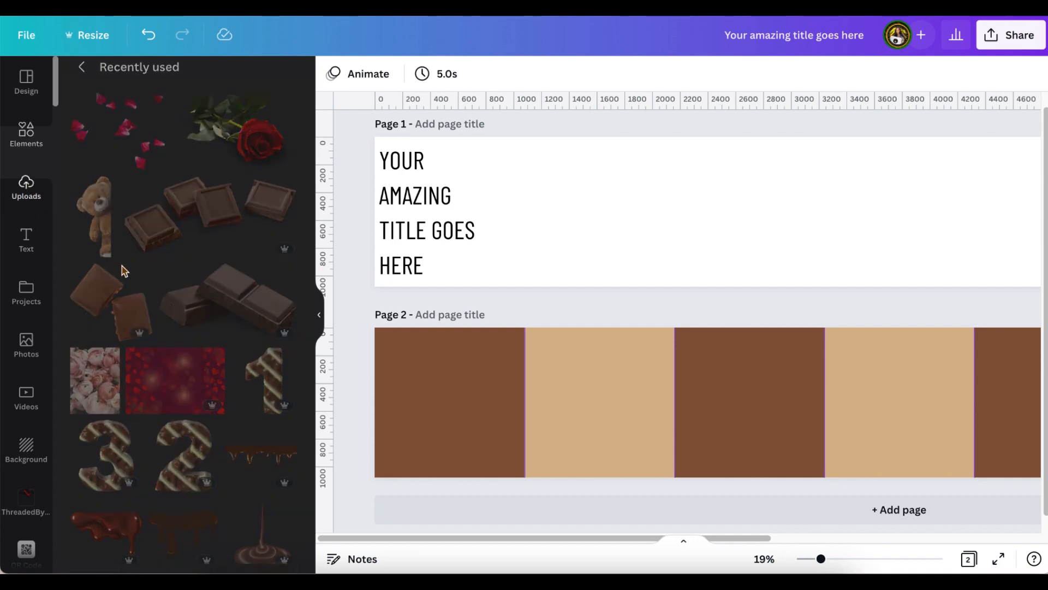
Add the uploaded cut-out photo of the woman with a raised finger to page 1, across the first guide at the bottom edge.
left_click(26, 185)
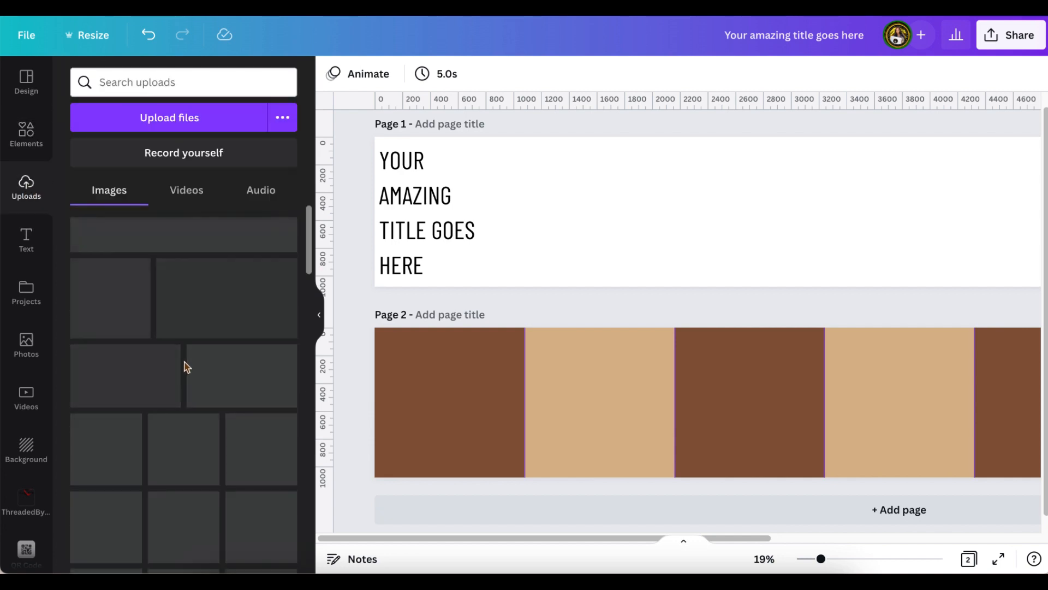
scroll(183, 366, "down", 5)
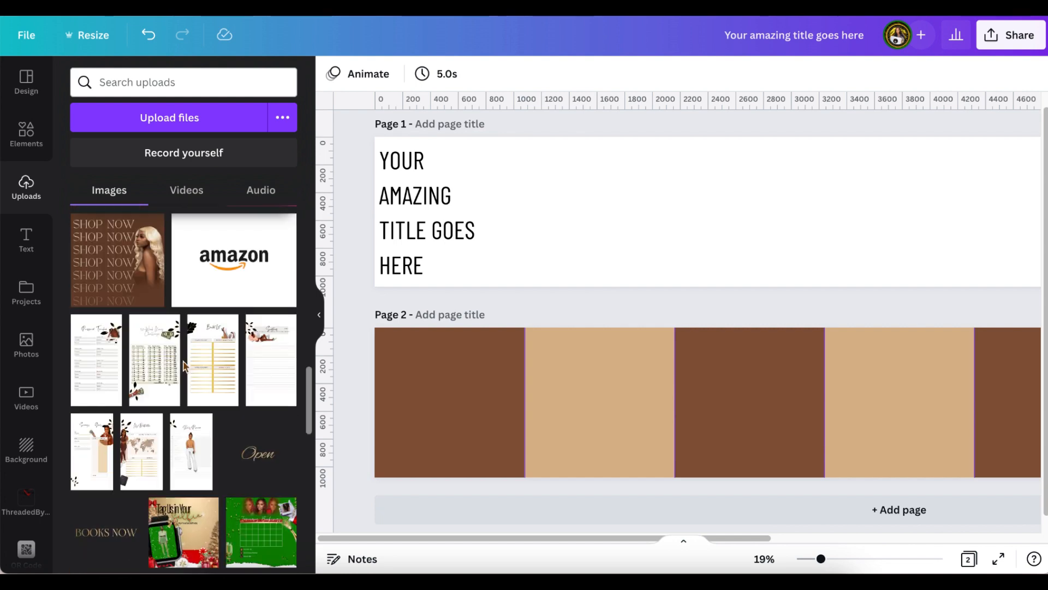
scroll(184, 366, "down", 6)
scroll(184, 363, "down", 10)
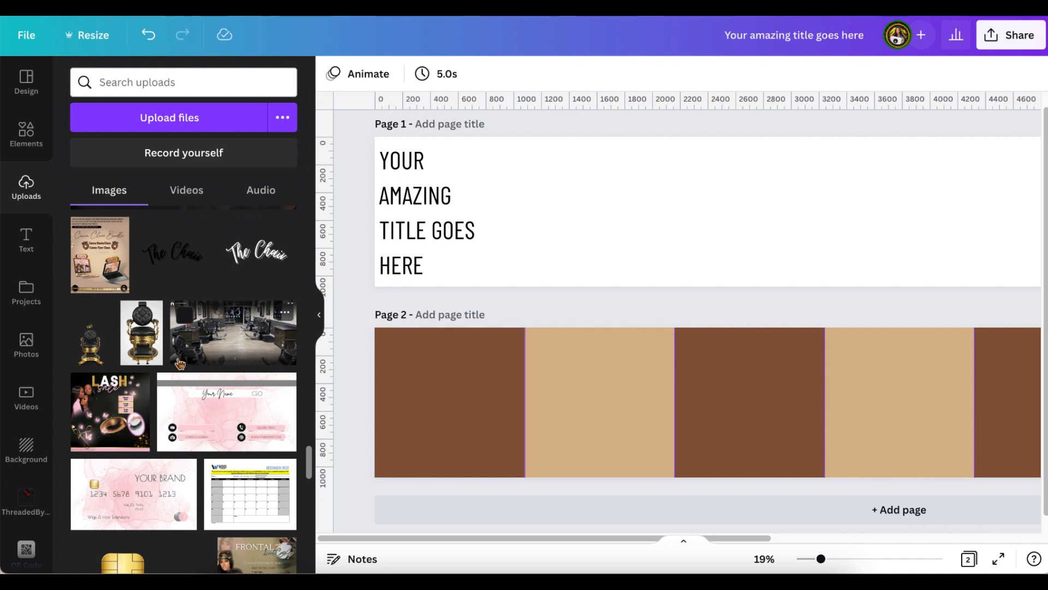
scroll(180, 363, "down", 5)
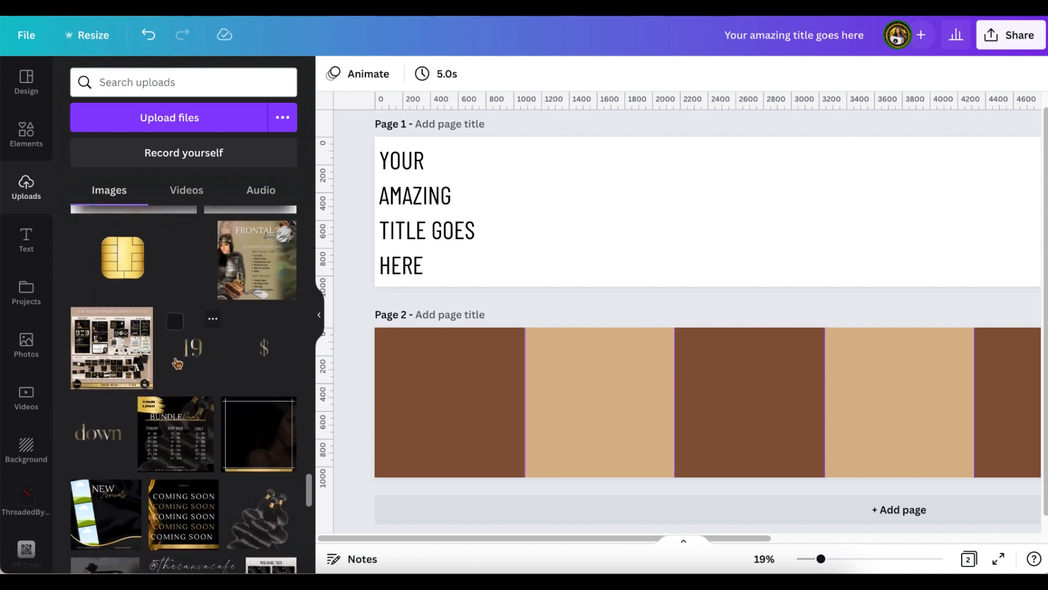
scroll(178, 366, "down", 5)
scroll(181, 382, "down", 10)
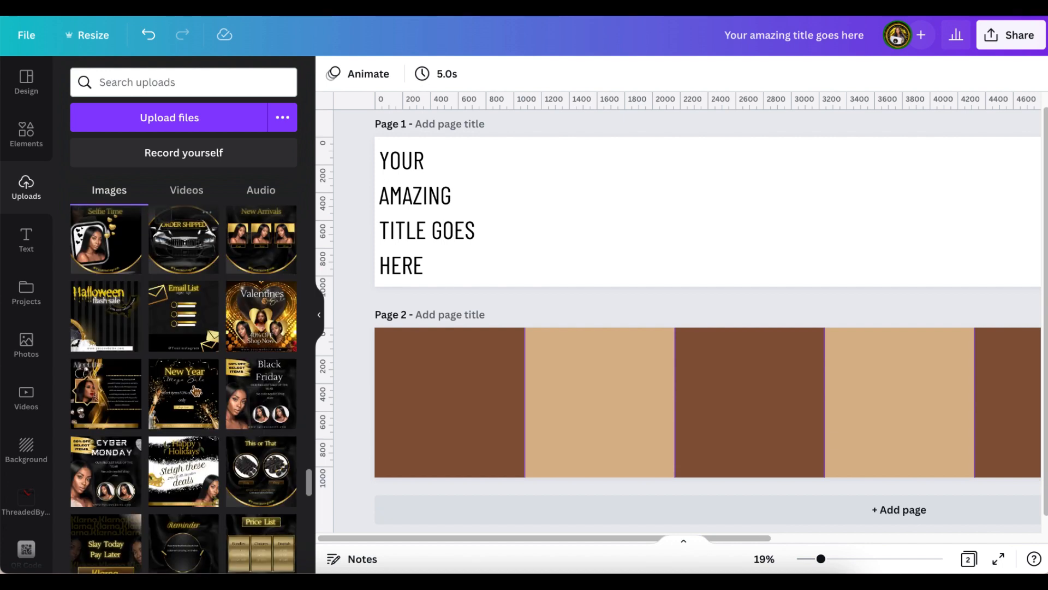
scroll(194, 392, "down", 10)
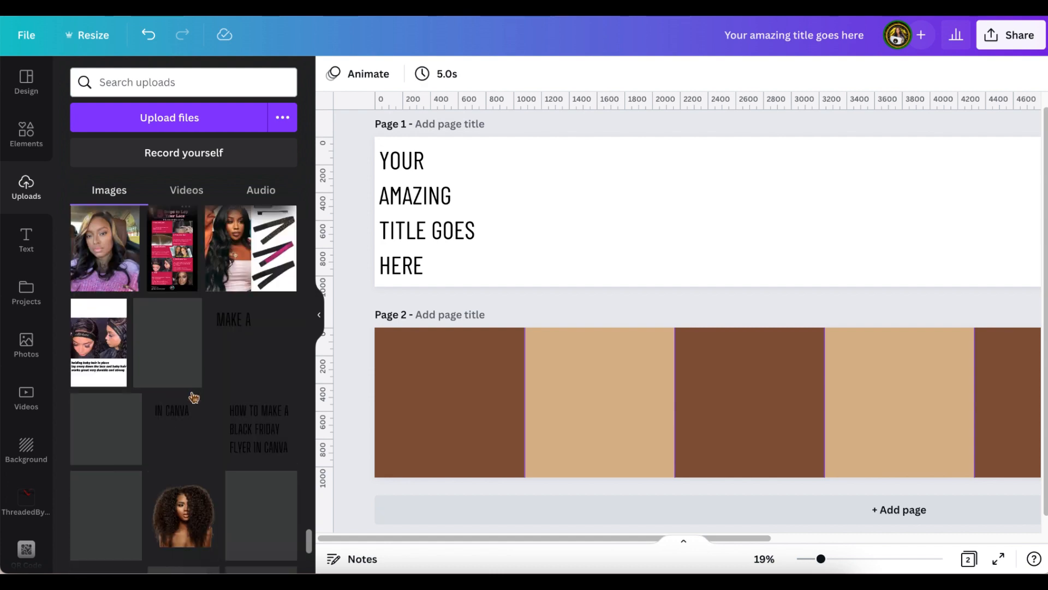
scroll(194, 394, "down", 10)
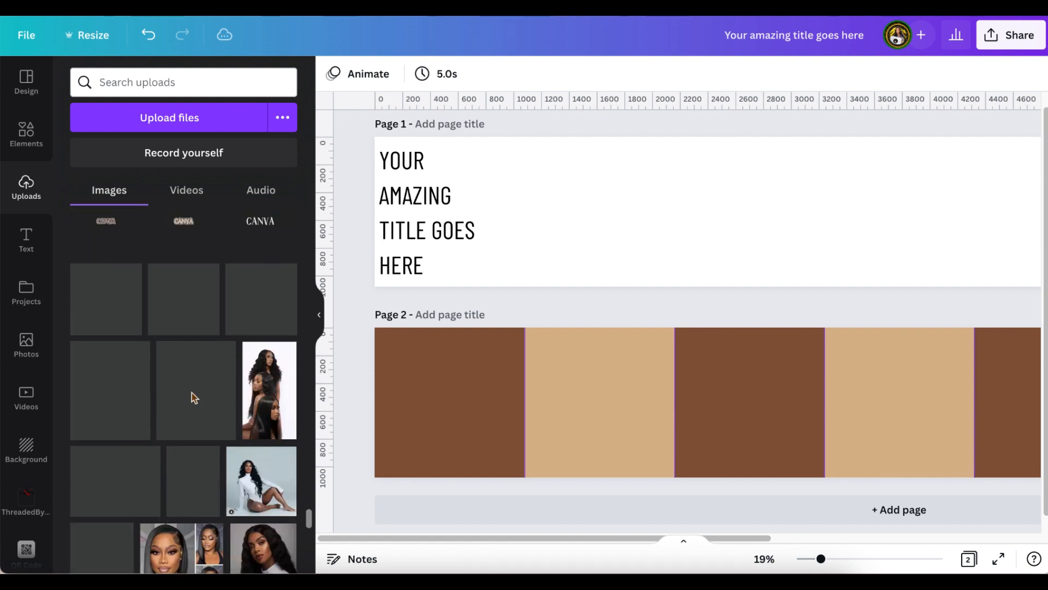
scroll(194, 395, "down", 10)
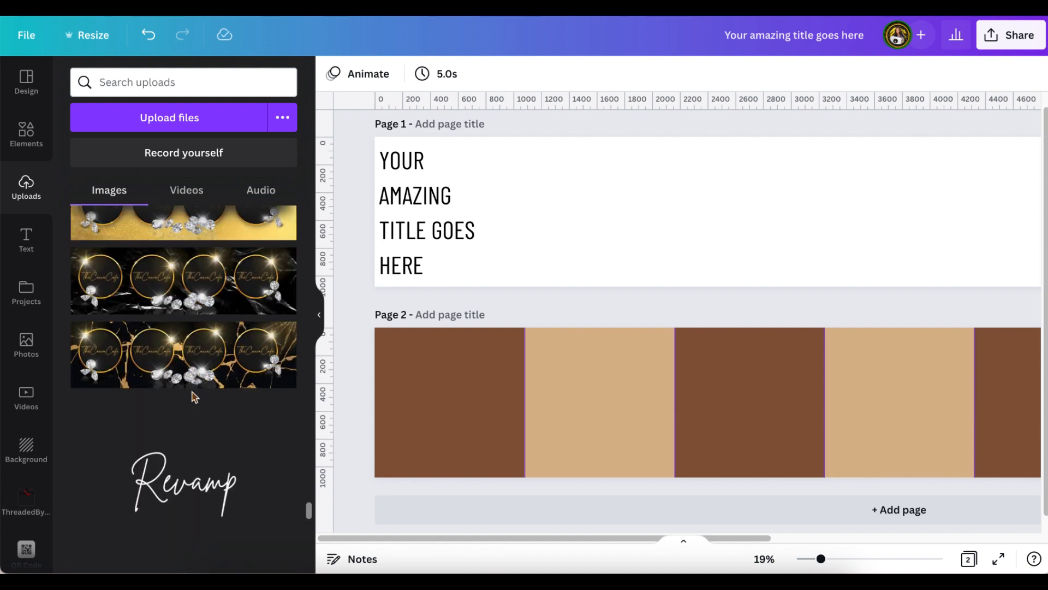
scroll(194, 396, "down", 10)
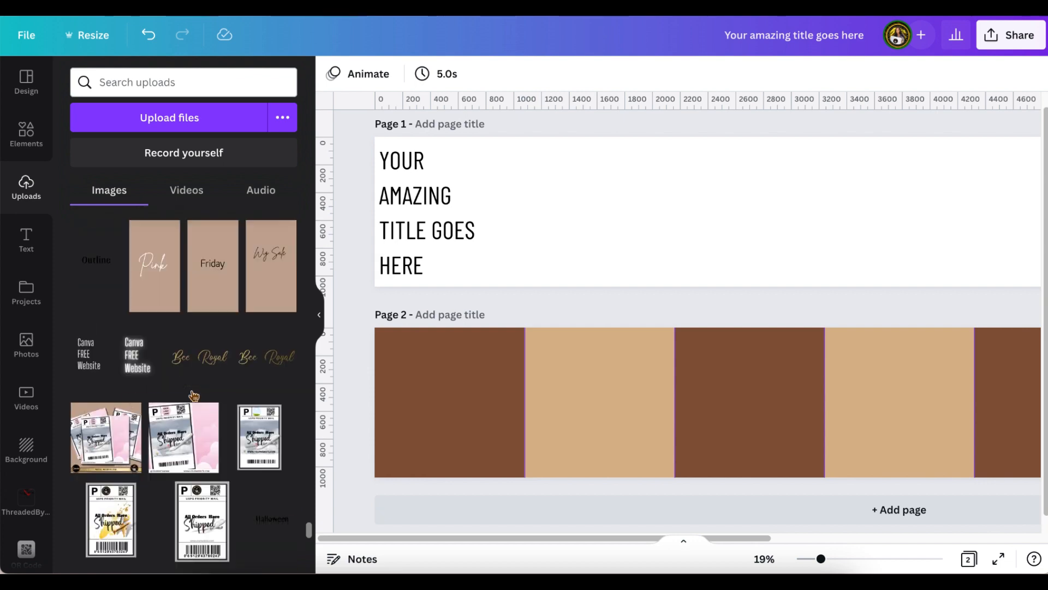
scroll(193, 396, "down", 10)
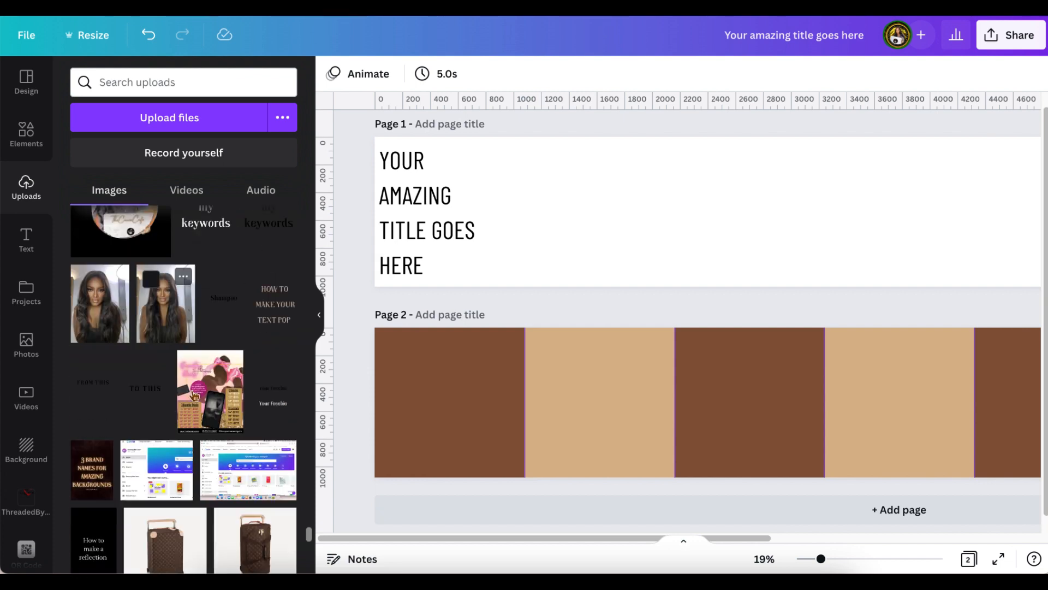
scroll(194, 394, "down", 3)
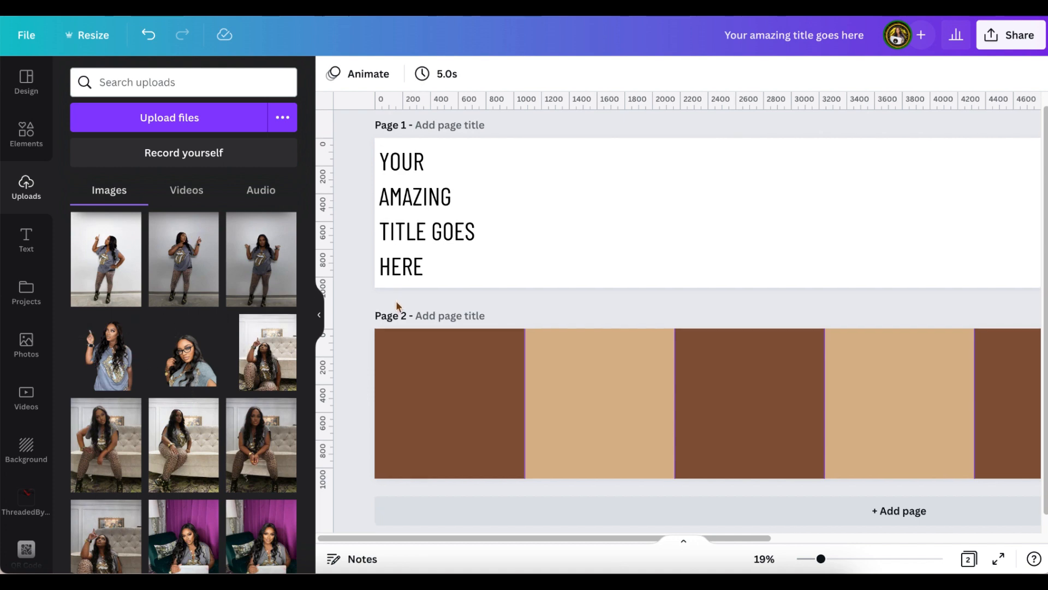
scroll(415, 300, "up", 1)
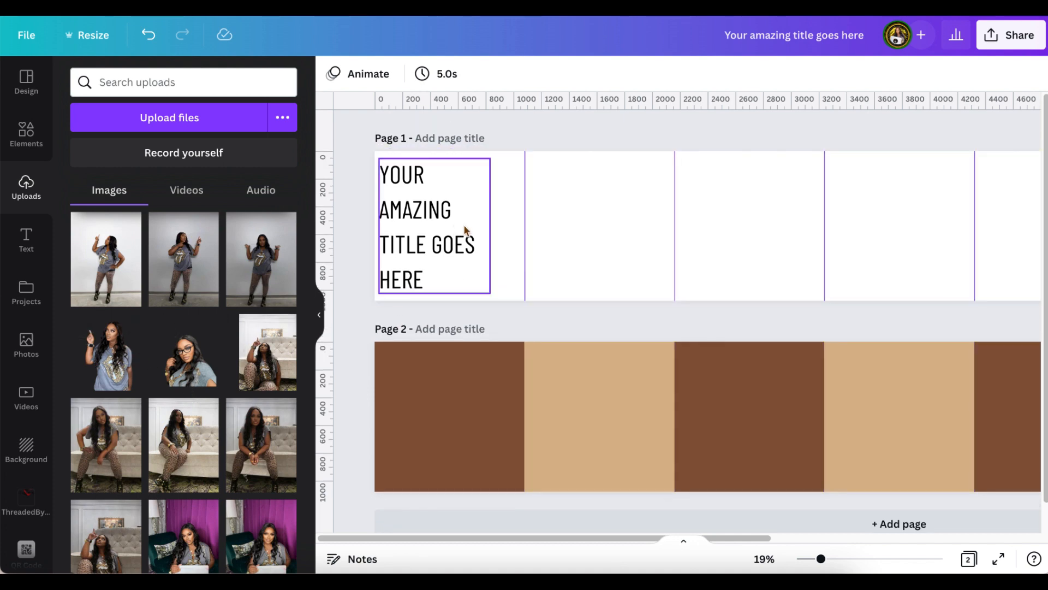
left_click(549, 227)
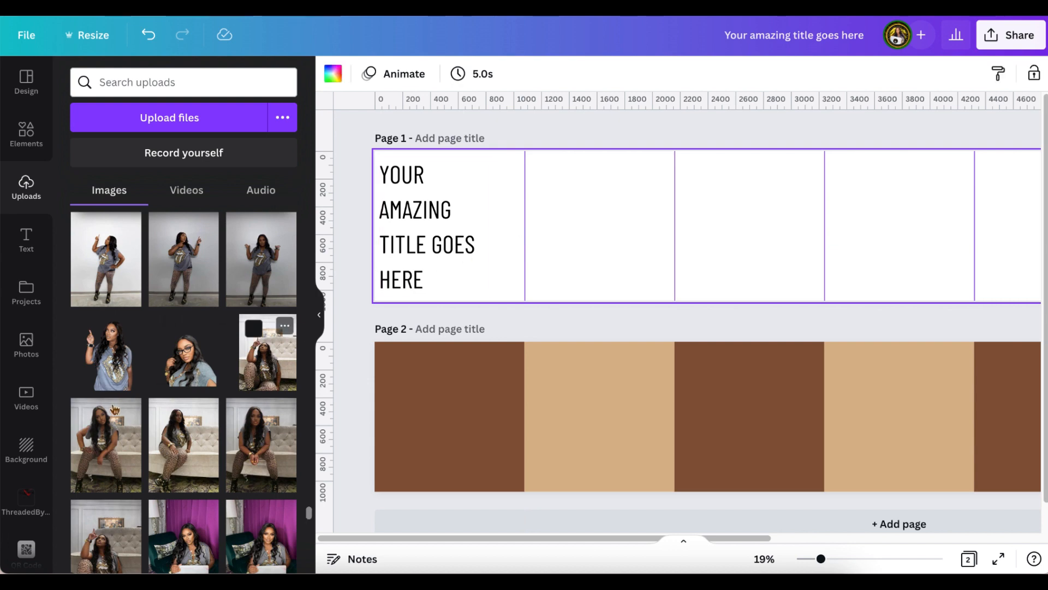
left_click(113, 362)
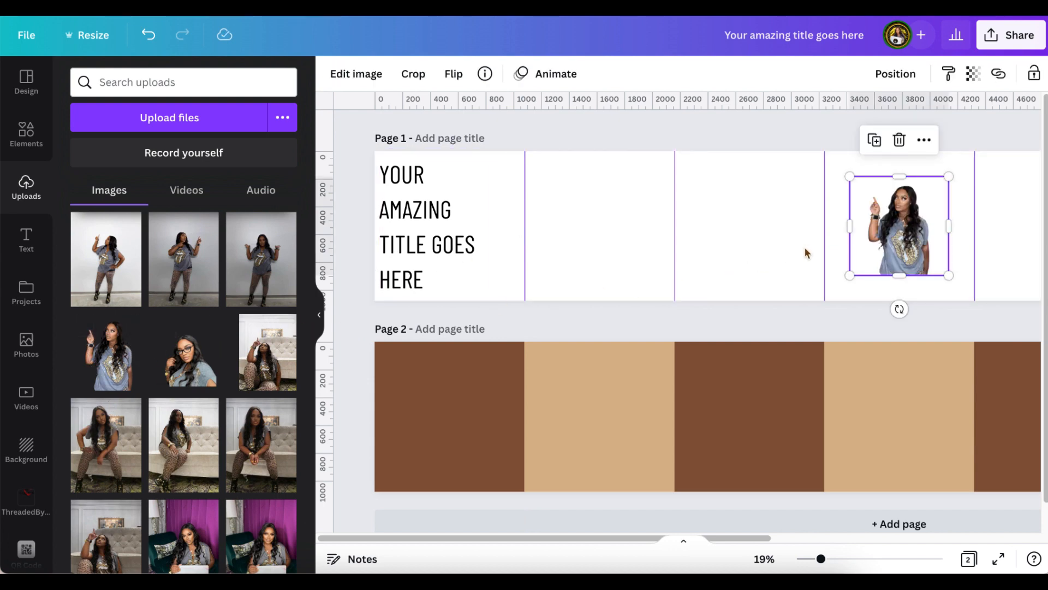
left_click_drag(897, 220, 512, 274)
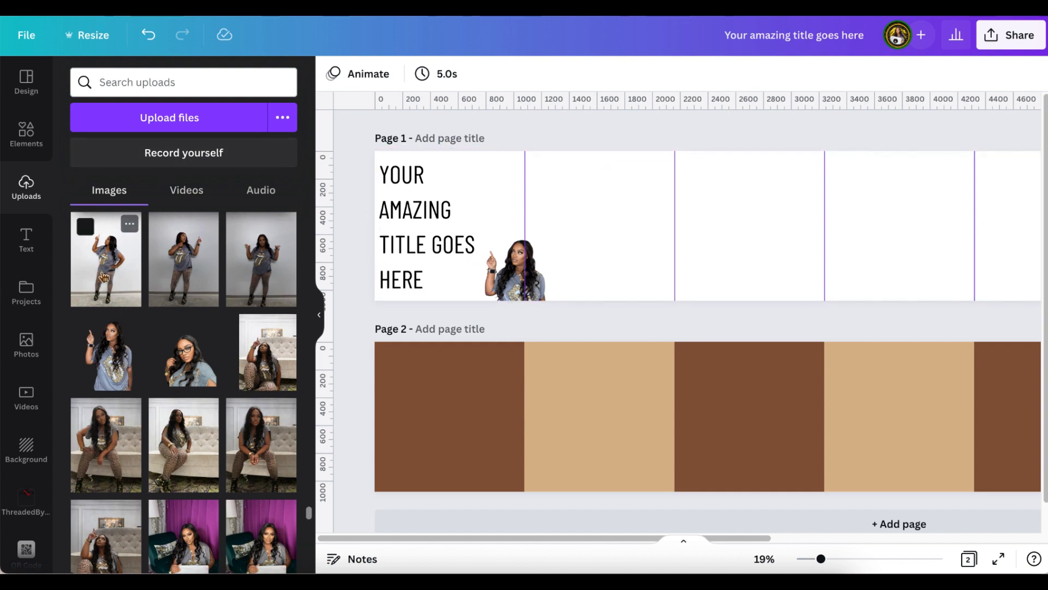
Enlarge the woman's photo slightly and reposition it across the first guide, running off page 1's bottom edge beside the title.
scroll(104, 276, "down", 15)
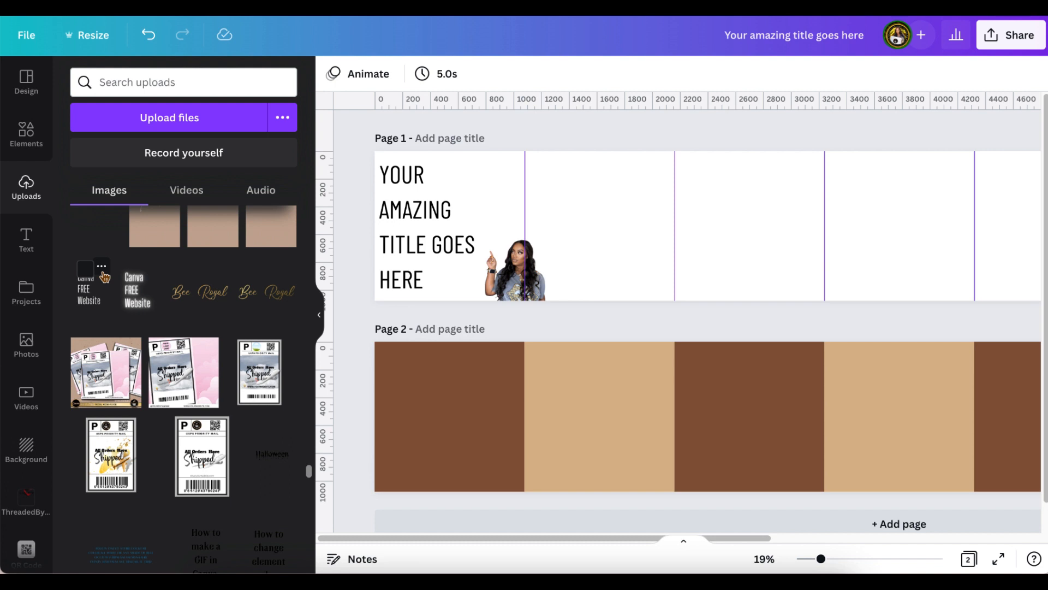
left_click(516, 282)
left_click_drag(467, 230, 448, 213)
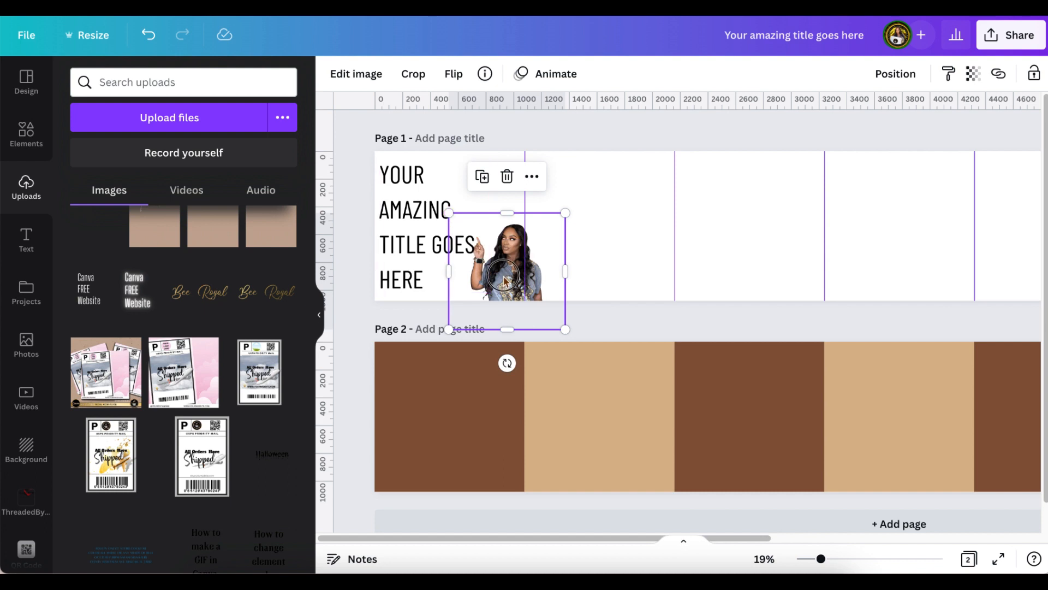
left_click_drag(503, 275, 504, 285)
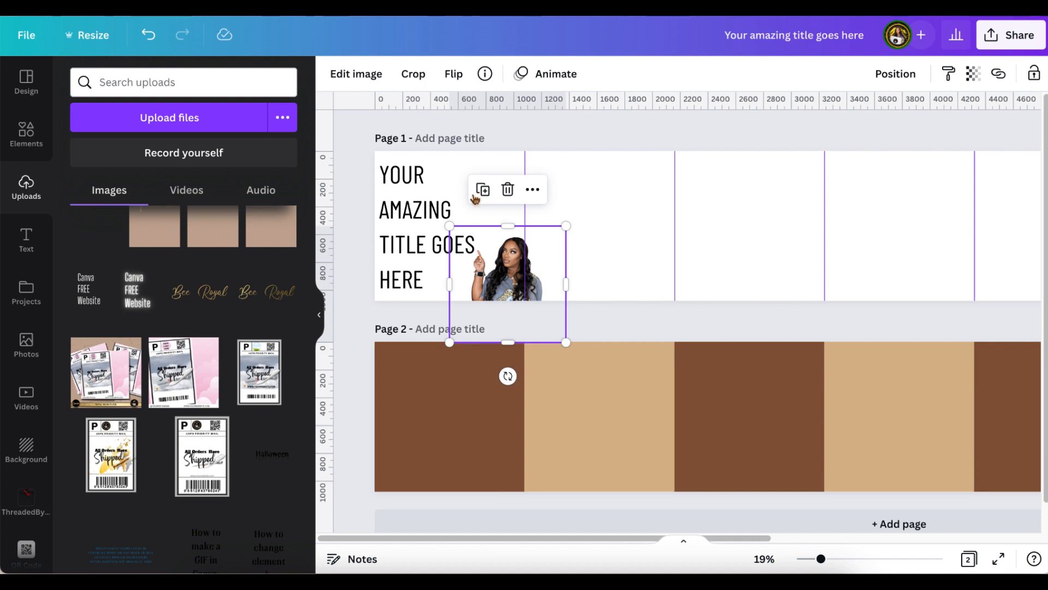
Add the recently used picture of black wavy hair bundles to page 1.
left_click(26, 133)
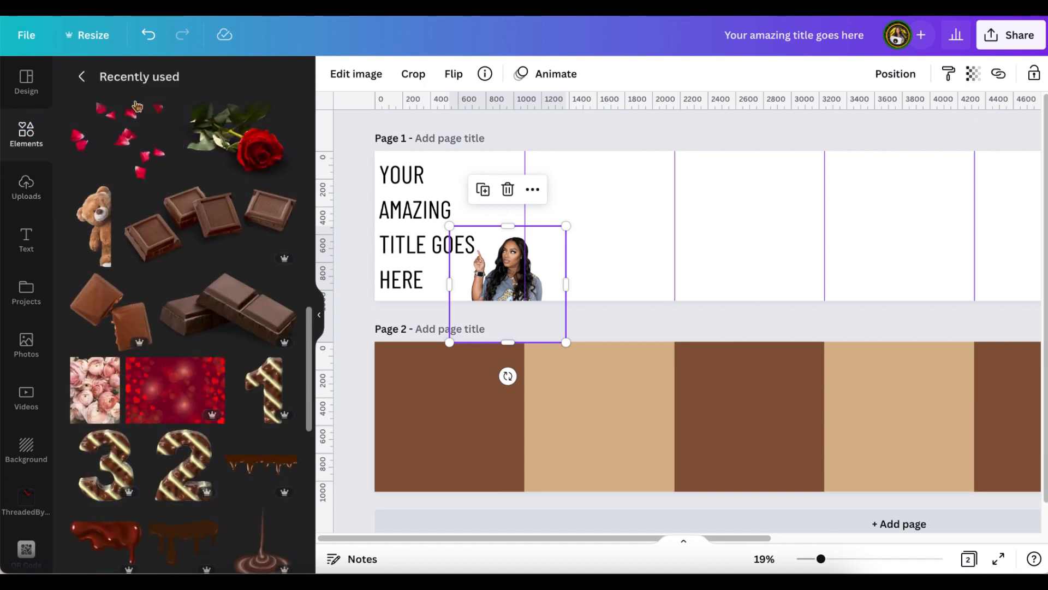
scroll(162, 324, "up", 5)
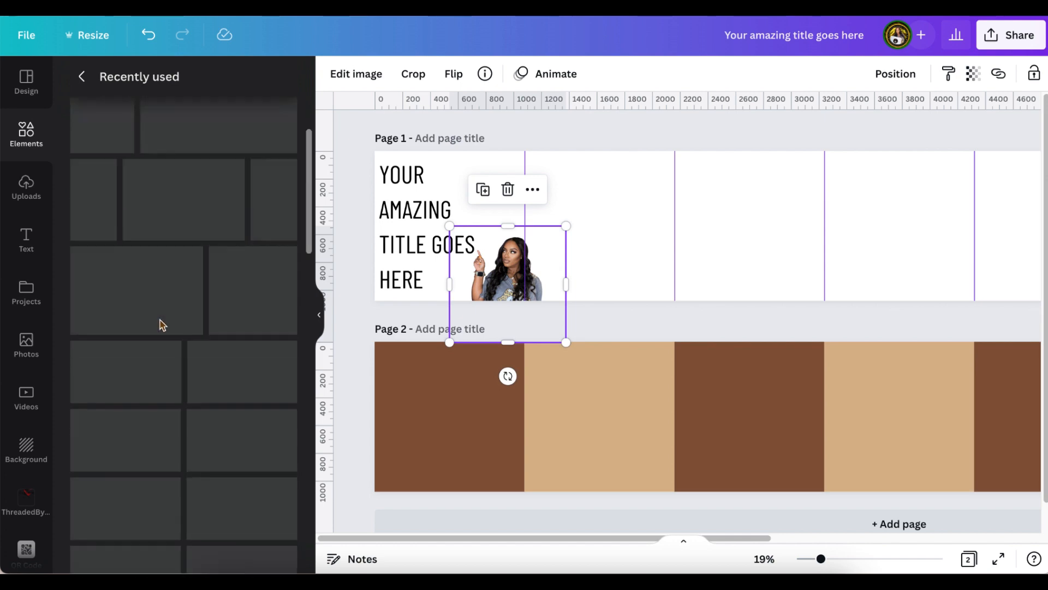
scroll(162, 325, "up", 2)
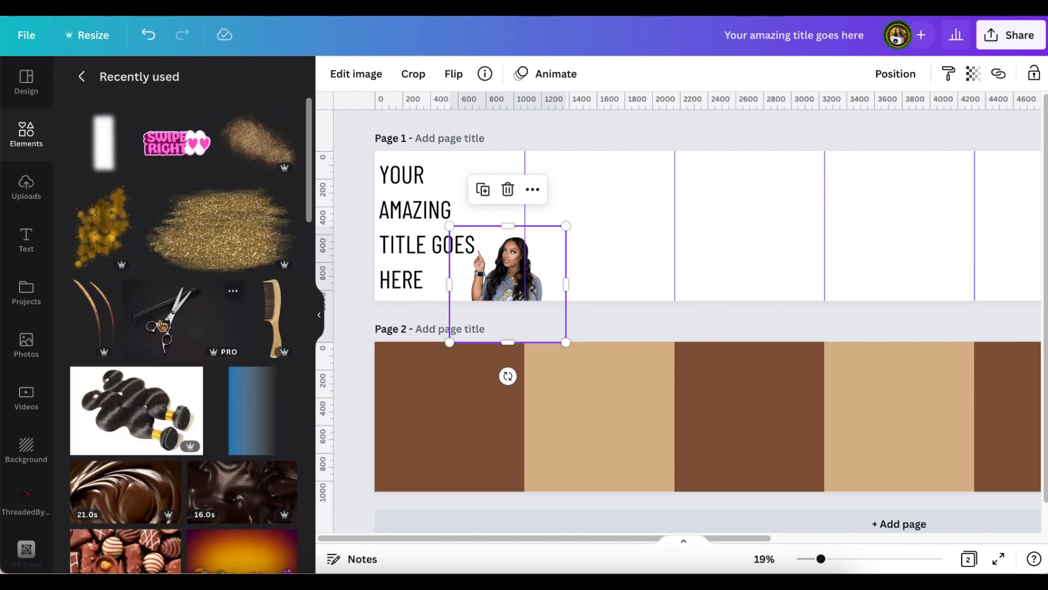
scroll(162, 326, "down", 5)
scroll(162, 326, "up", 5)
left_click(136, 420)
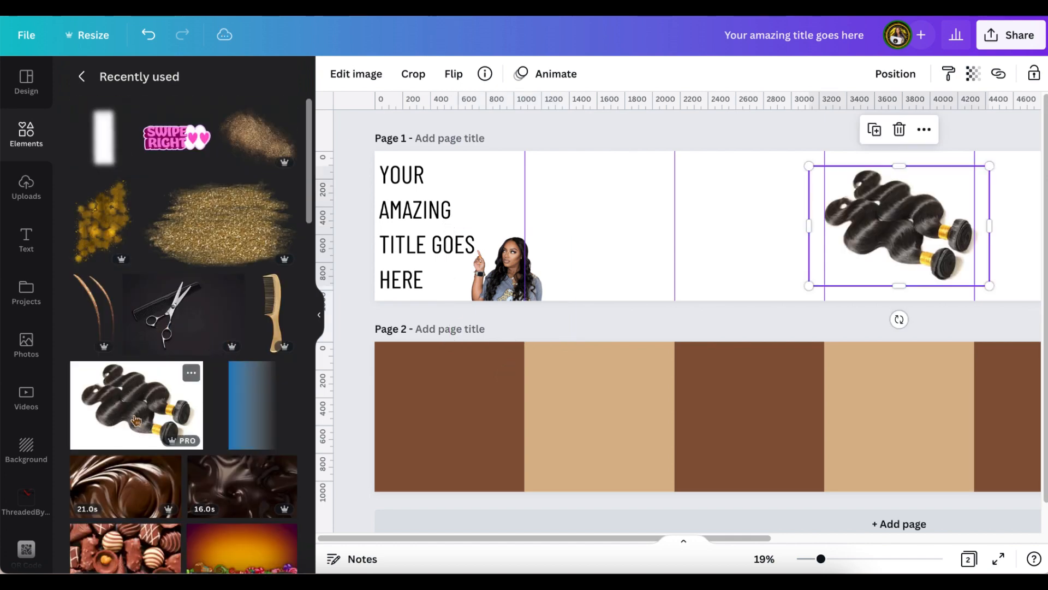
Remove the white background from the hair bundles picture with the Background Remover and apply the result.
left_click(348, 76)
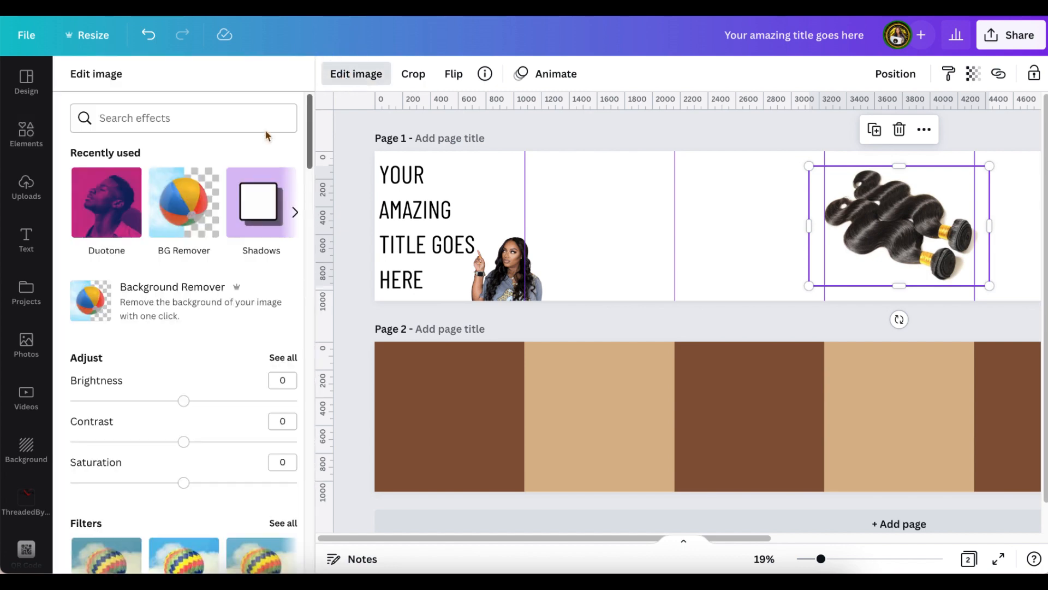
left_click(180, 220)
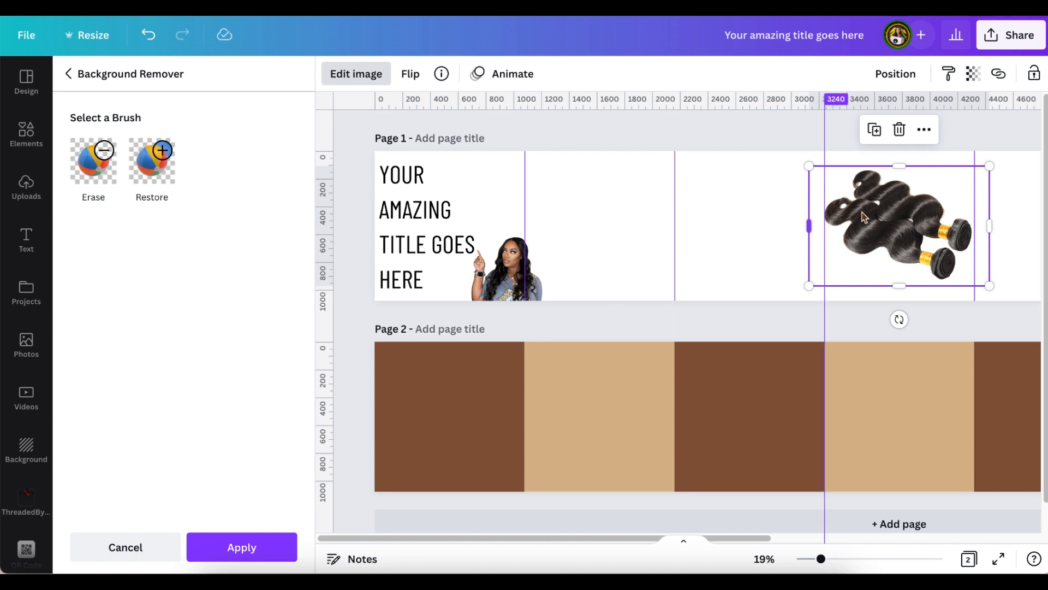
left_click(254, 558)
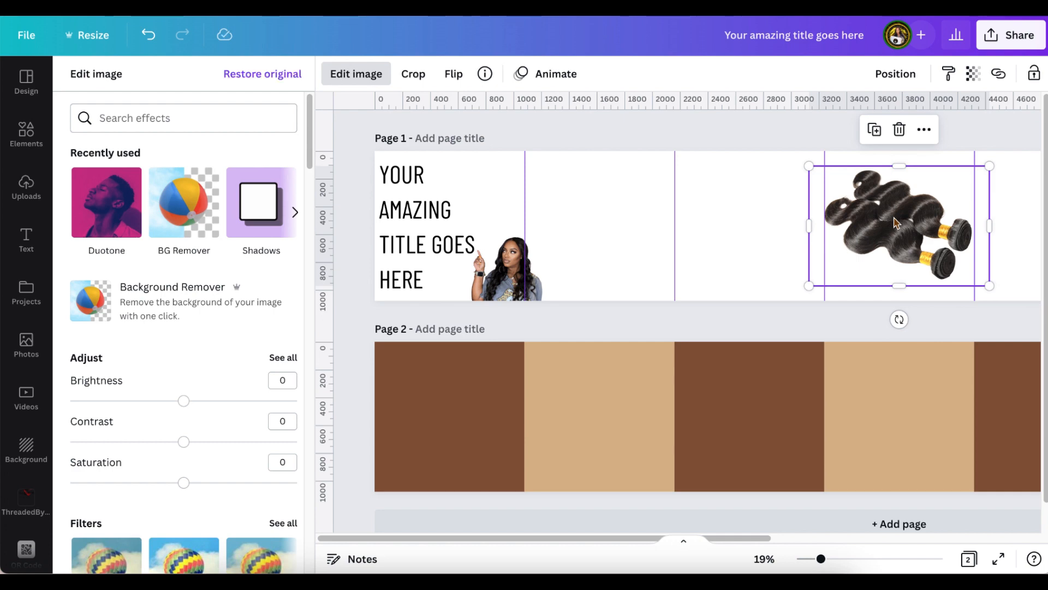
Shrink the hair bundles and place them across the guide between the second and third slides, partly off page 1's bottom edge.
left_click_drag(897, 224, 674, 268)
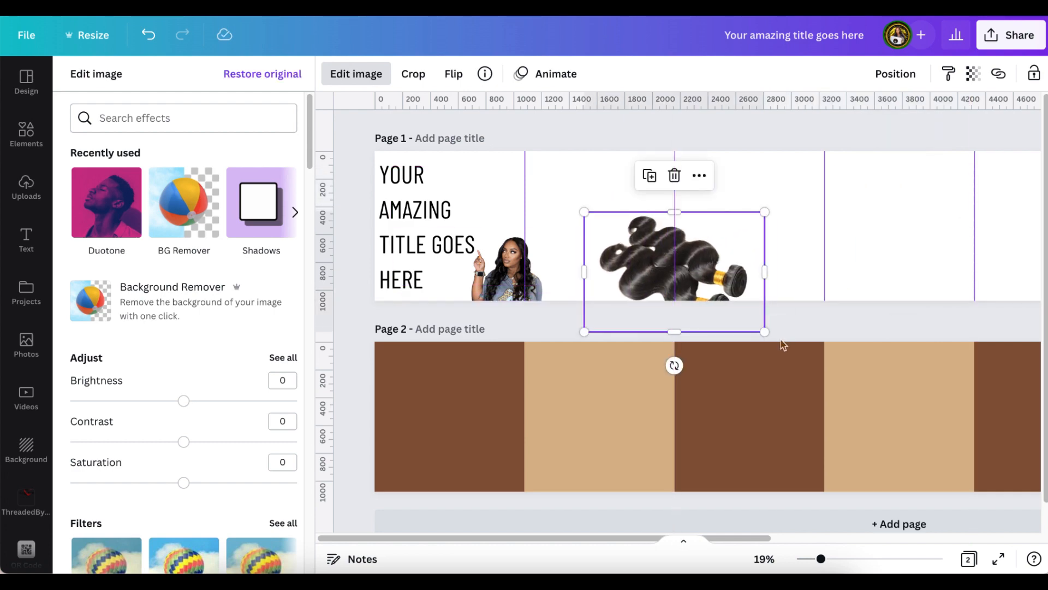
left_click_drag(766, 331, 727, 251)
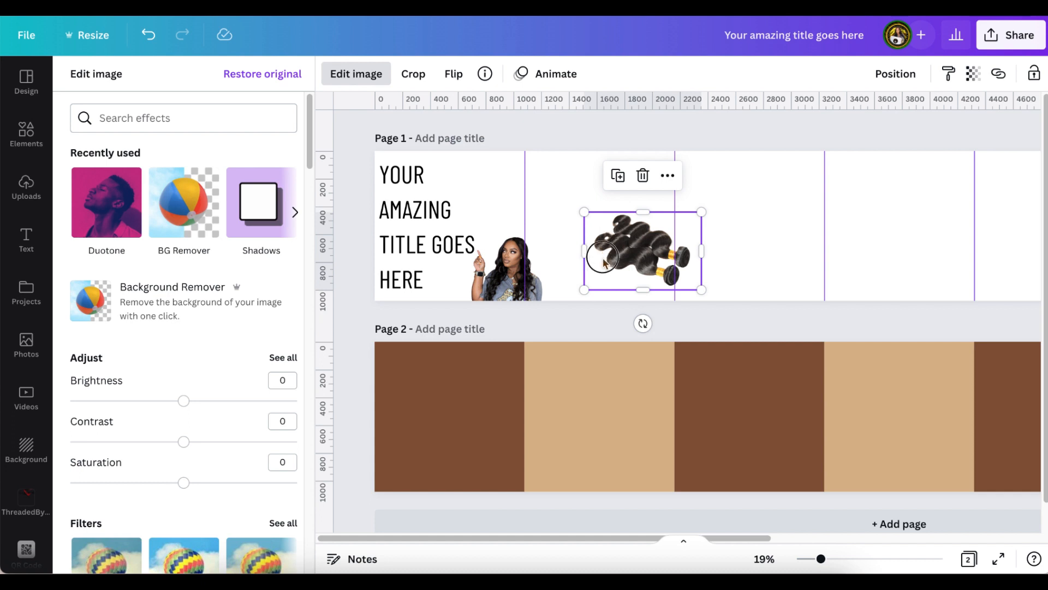
left_click_drag(599, 242, 651, 285)
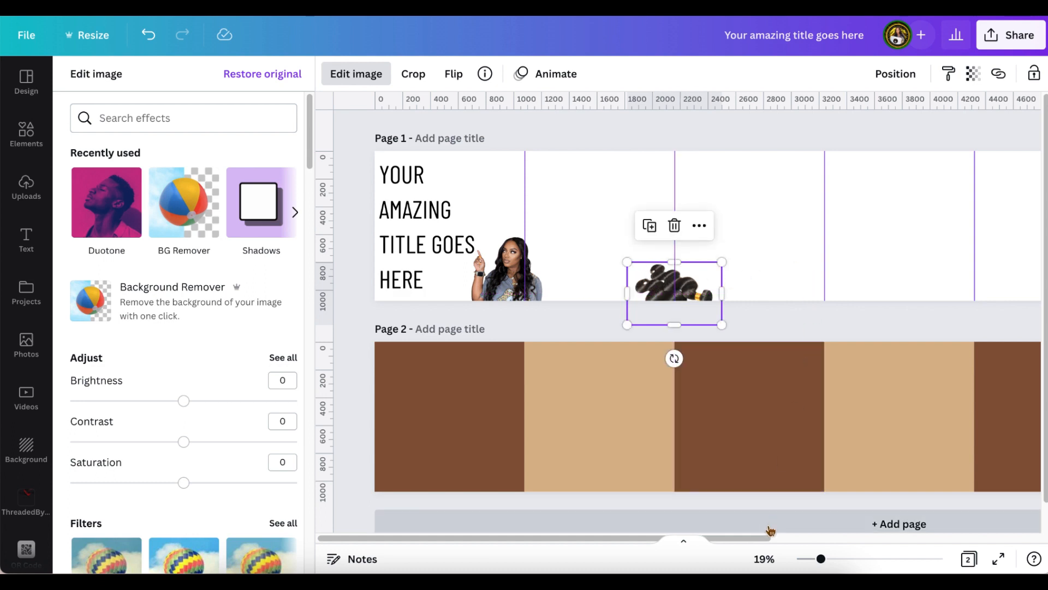
left_click_drag(761, 540, 850, 543)
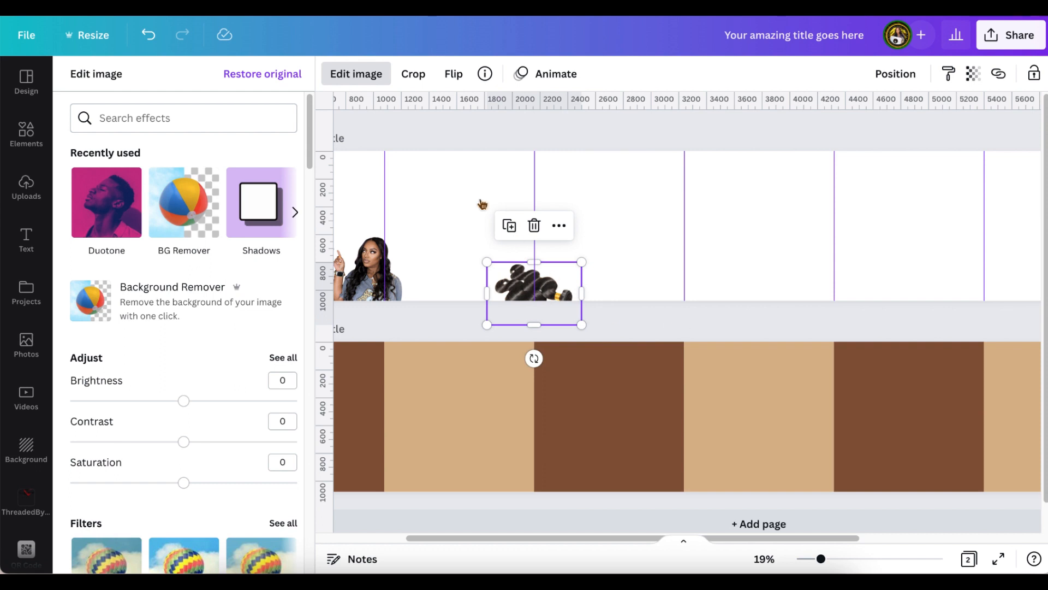
Add the recently used glitter smear graphic to page 1 and centre it on the guide between the third and fourth slides.
left_click(27, 131)
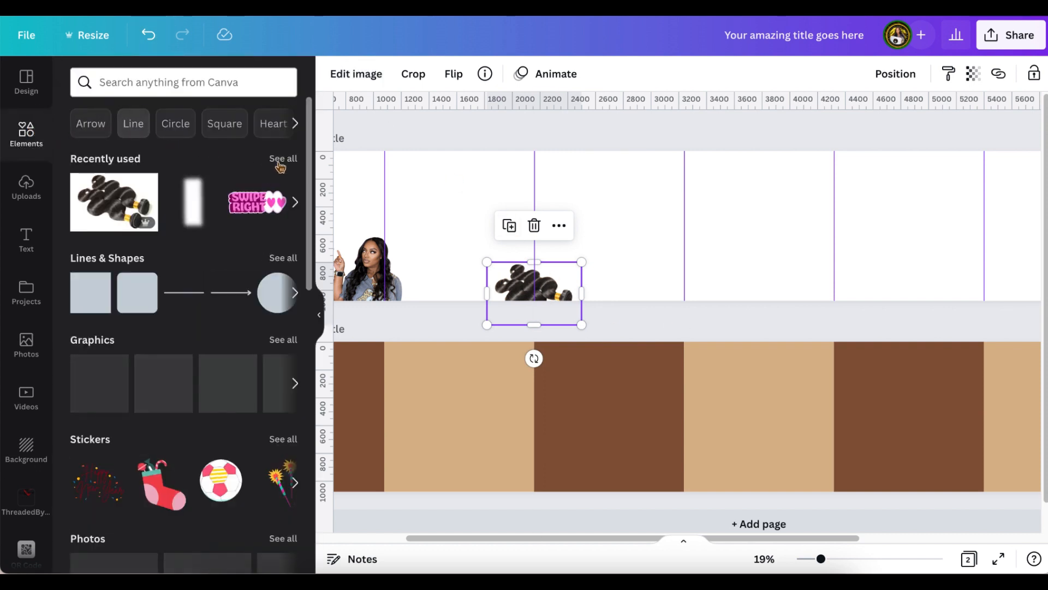
left_click(280, 161)
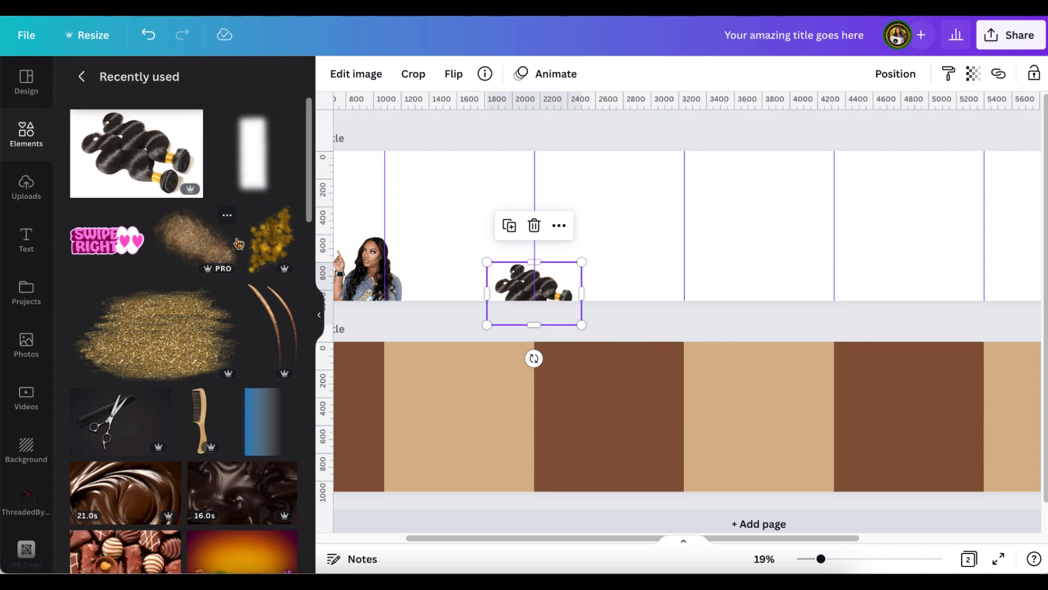
left_click(212, 254)
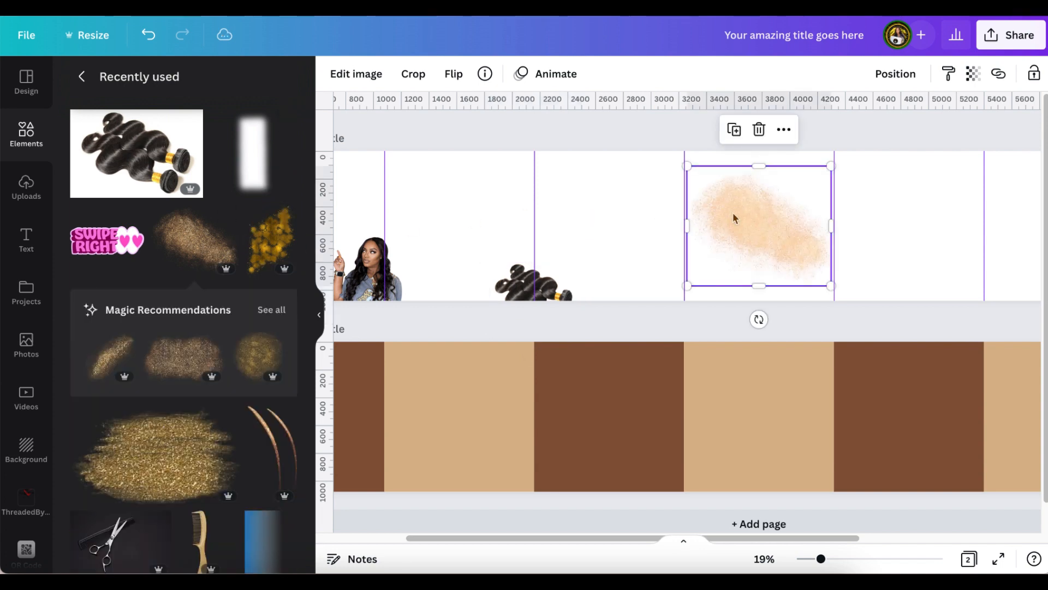
left_click_drag(755, 218, 692, 220)
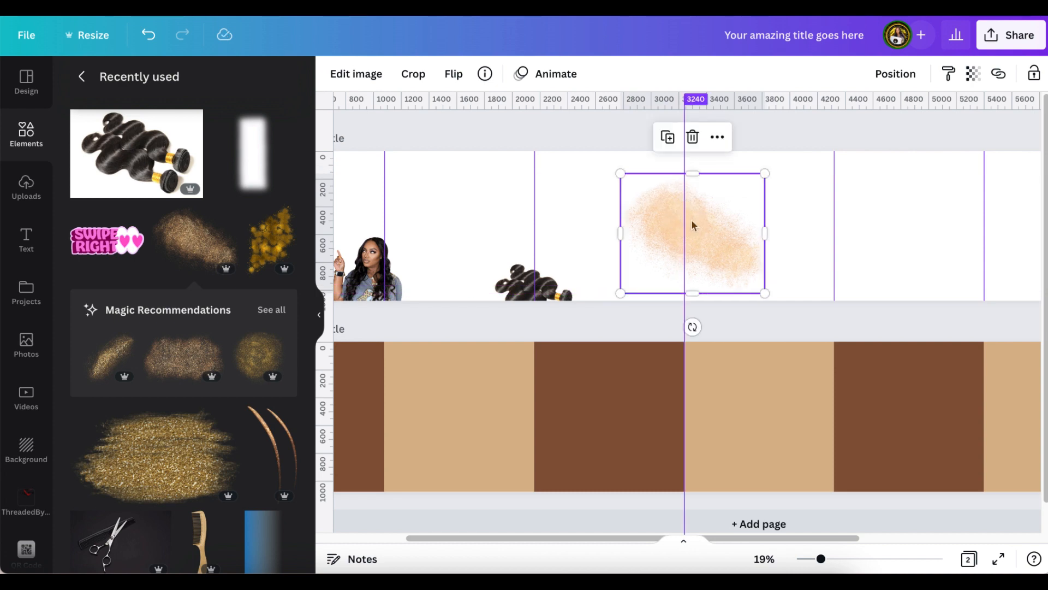
Shrink the glitter smear to roughly half size and tilt it steeply, keeping it across the guide between the third and fourth slides.
left_click_drag(765, 290, 703, 231)
left_click_drag(657, 267, 638, 264)
left_click_drag(653, 197, 671, 229)
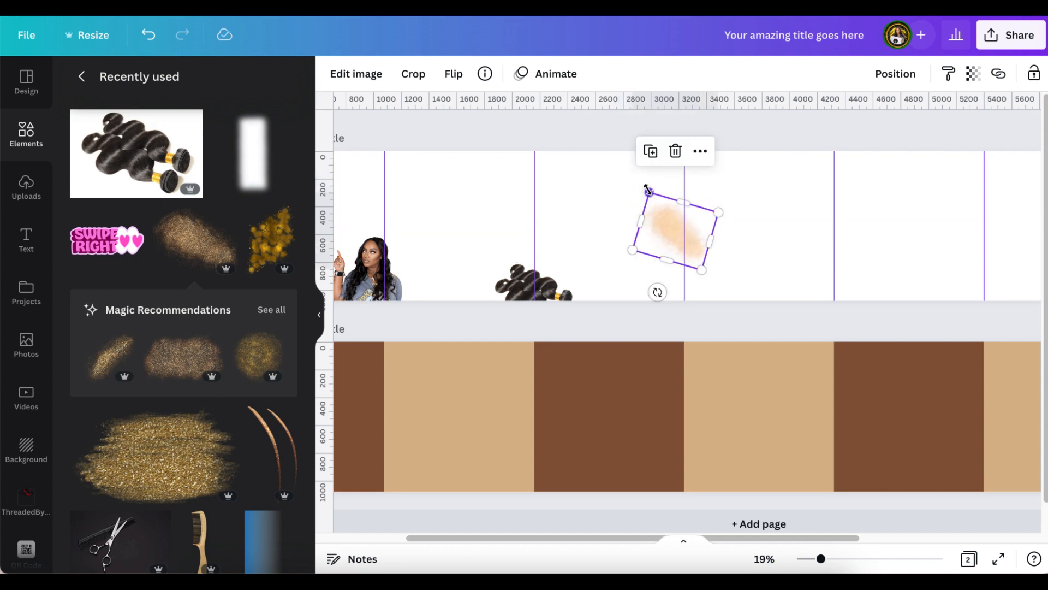
left_click_drag(649, 192, 663, 211)
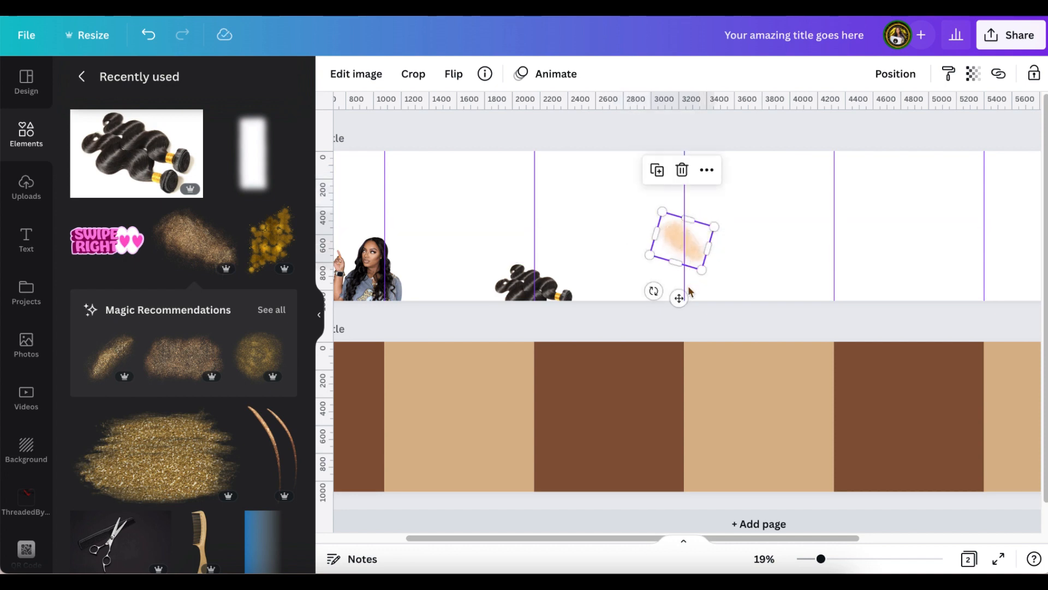
left_click_drag(653, 293, 642, 272)
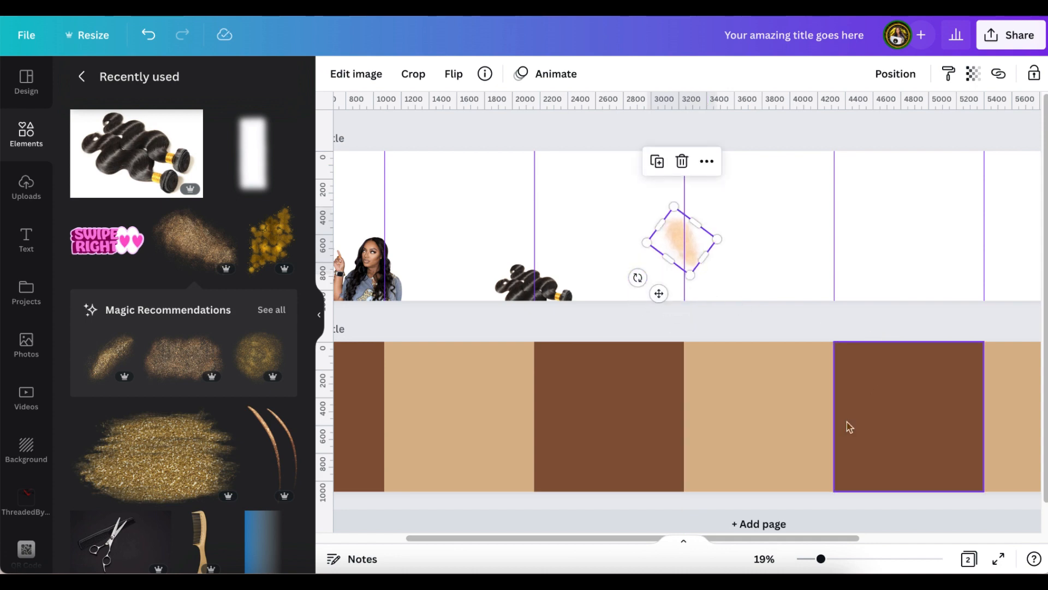
Add the recently used wooden comb, shrink it, tilt it slightly and place it across the guide between the fourth and fifth slides.
left_click_drag(849, 539, 911, 541)
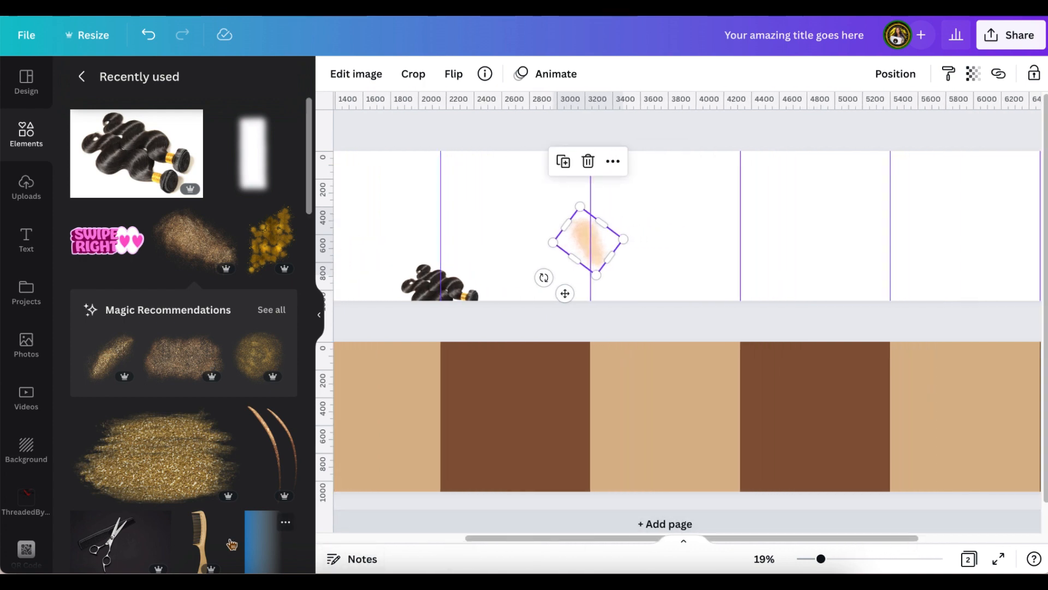
left_click(203, 535)
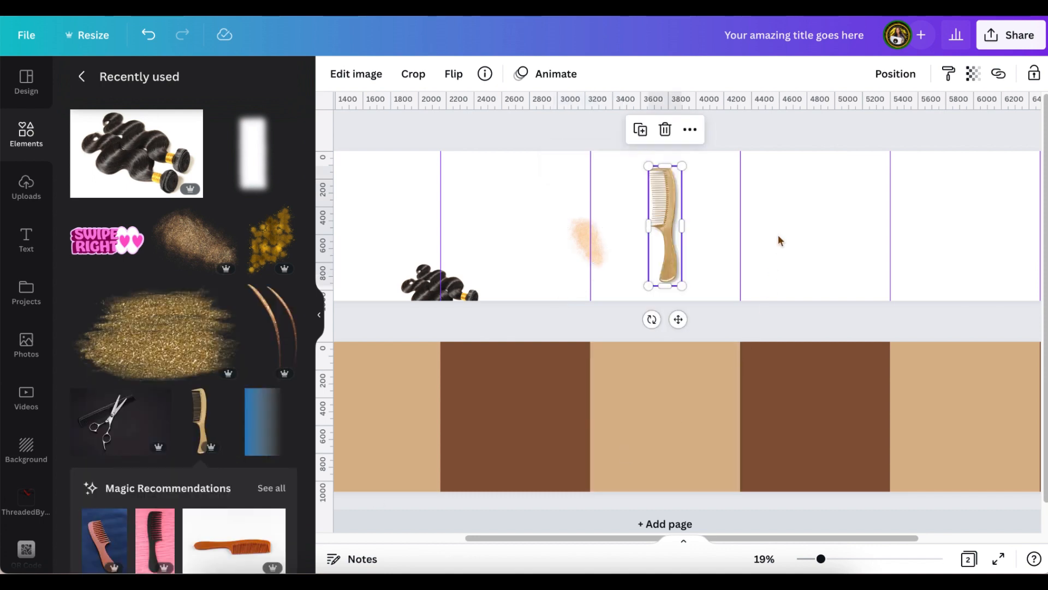
left_click_drag(682, 226, 729, 226)
left_click(148, 35)
left_click_drag(683, 165, 662, 235)
left_click_drag(670, 320, 732, 286)
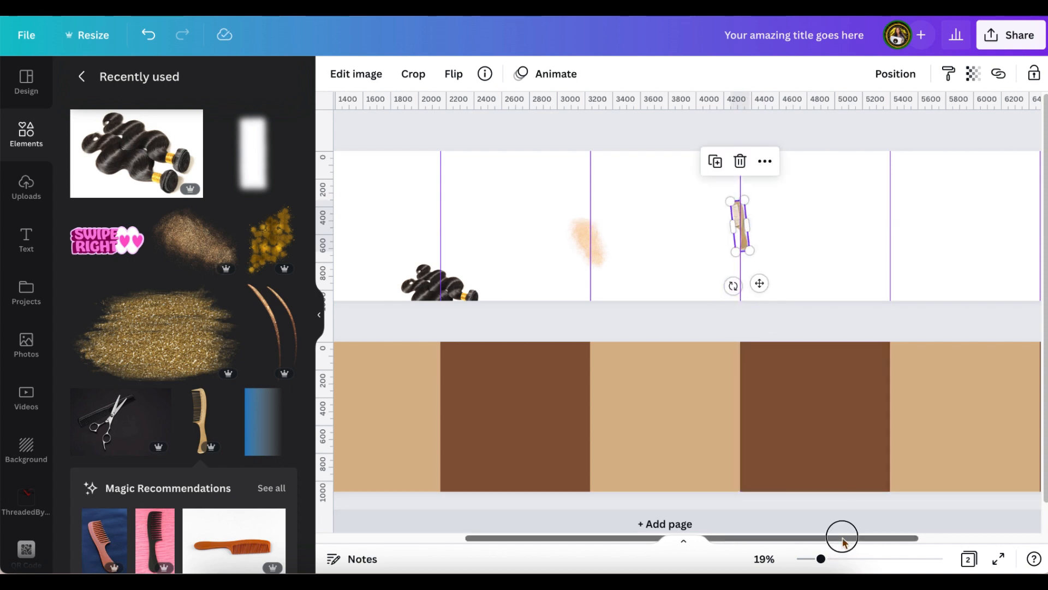
Duplicate the hair bundles and place the copy across the guide between the fifth and sixth slides, partly off page 1's top edge.
left_click_drag(840, 538, 1001, 536)
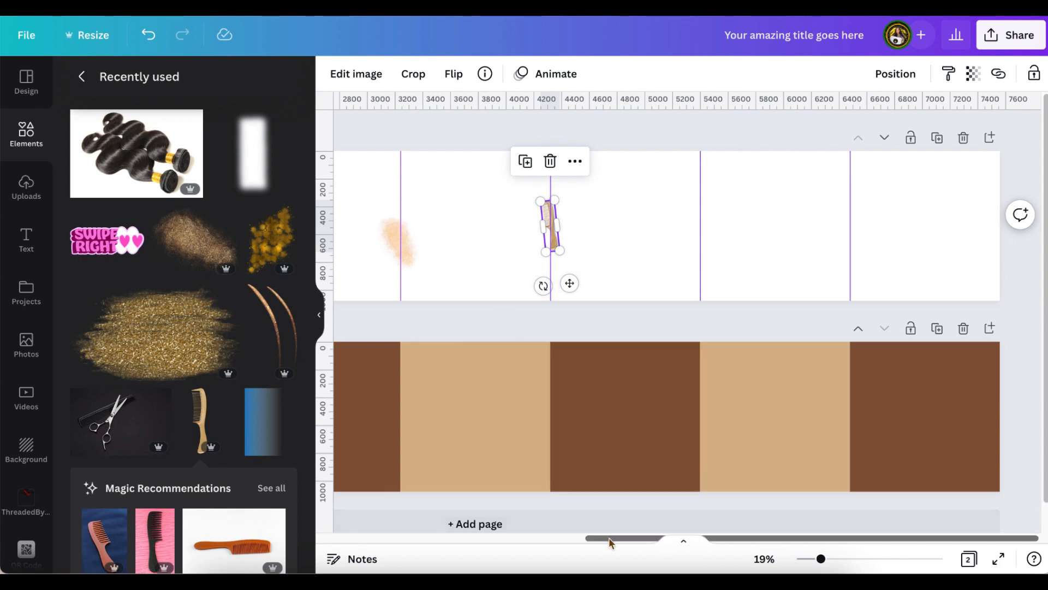
left_click_drag(608, 537, 562, 533)
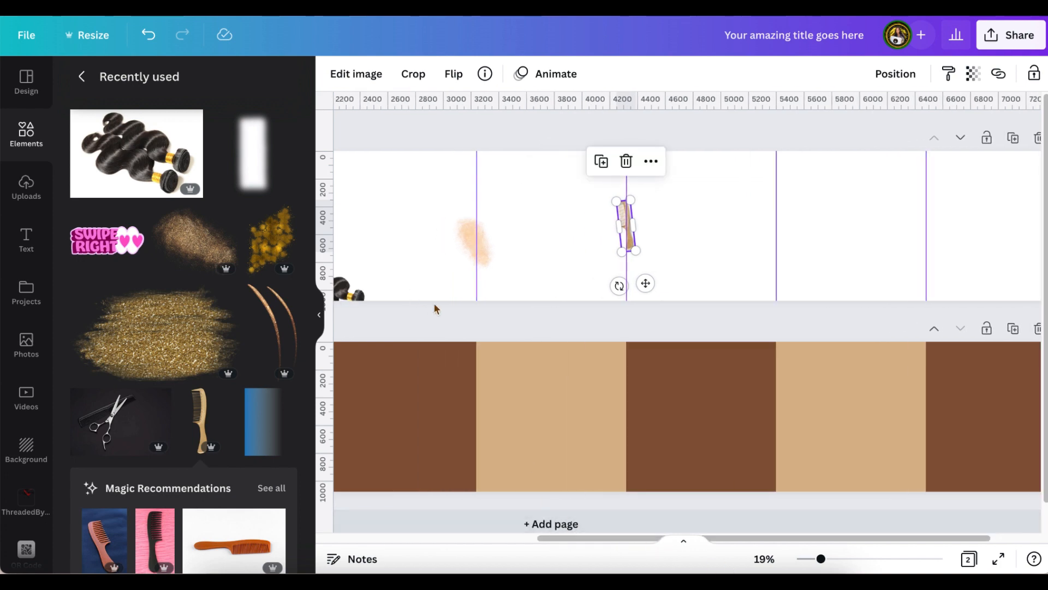
left_click(349, 287)
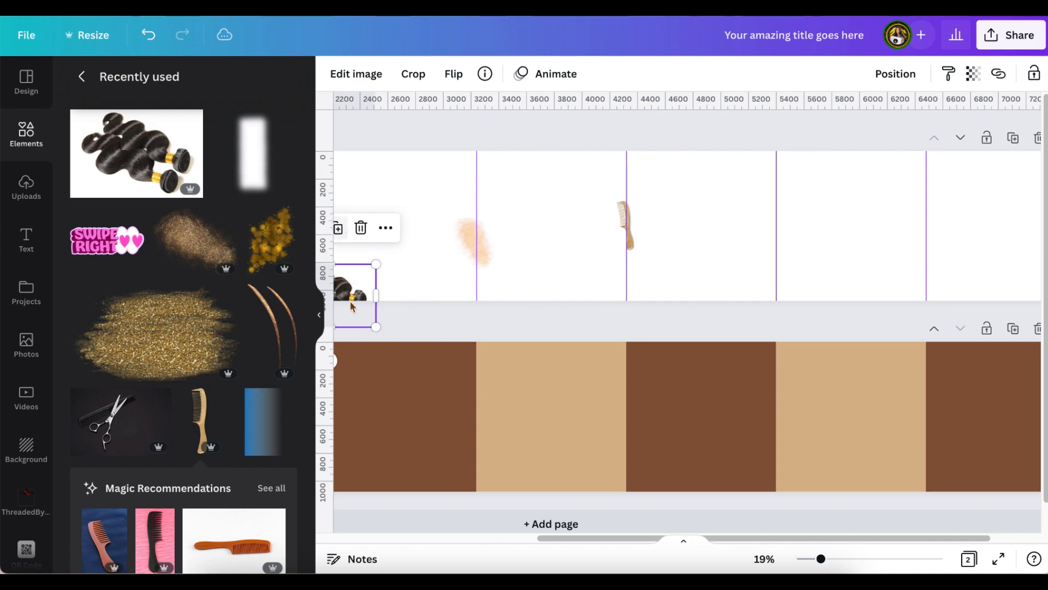
left_click_drag(349, 287, 942, 206)
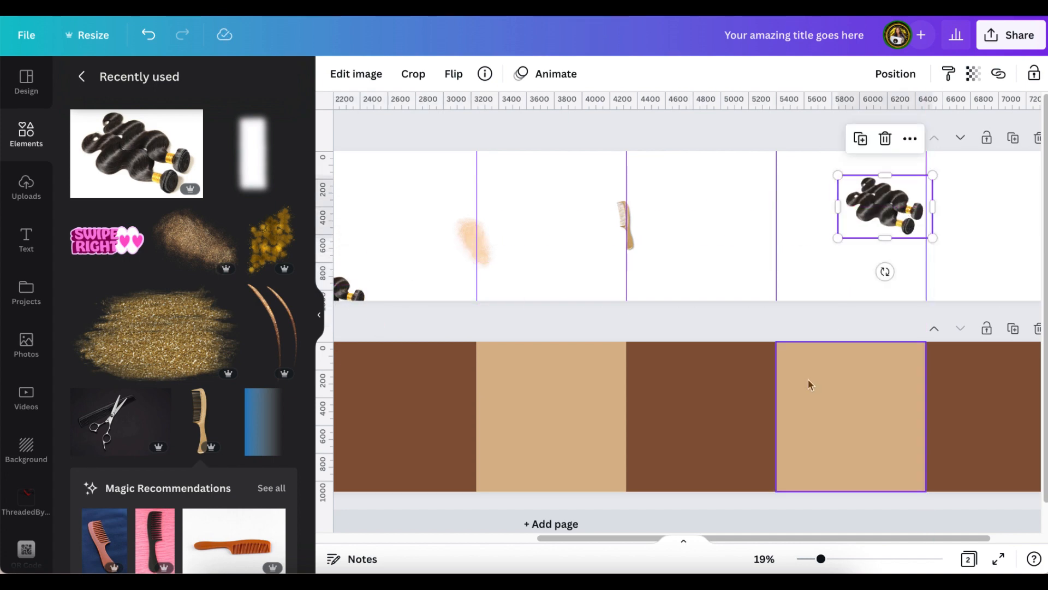
left_click_drag(789, 538, 870, 529)
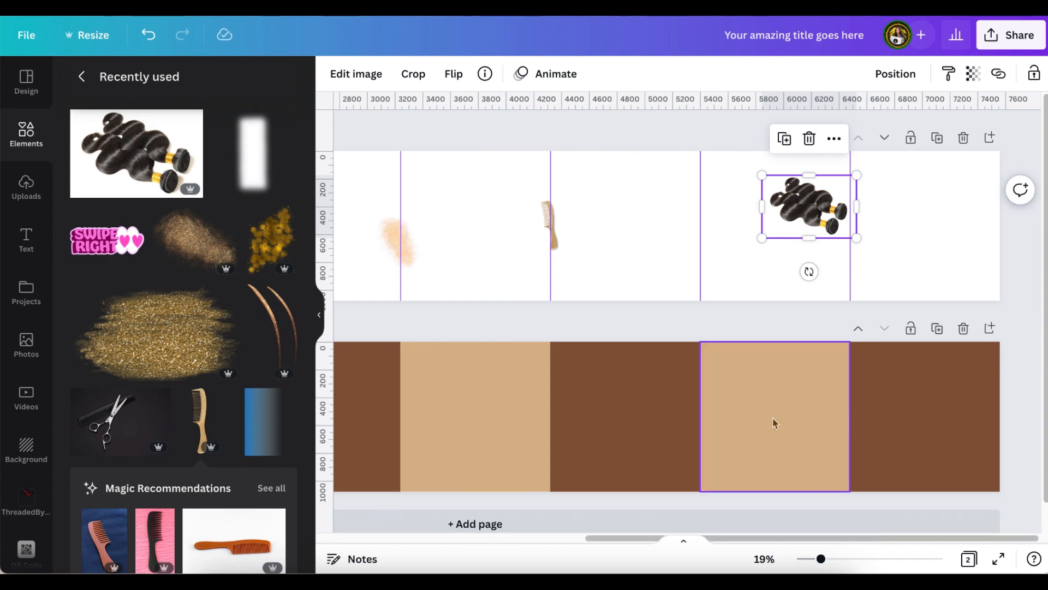
left_click_drag(797, 194, 691, 140)
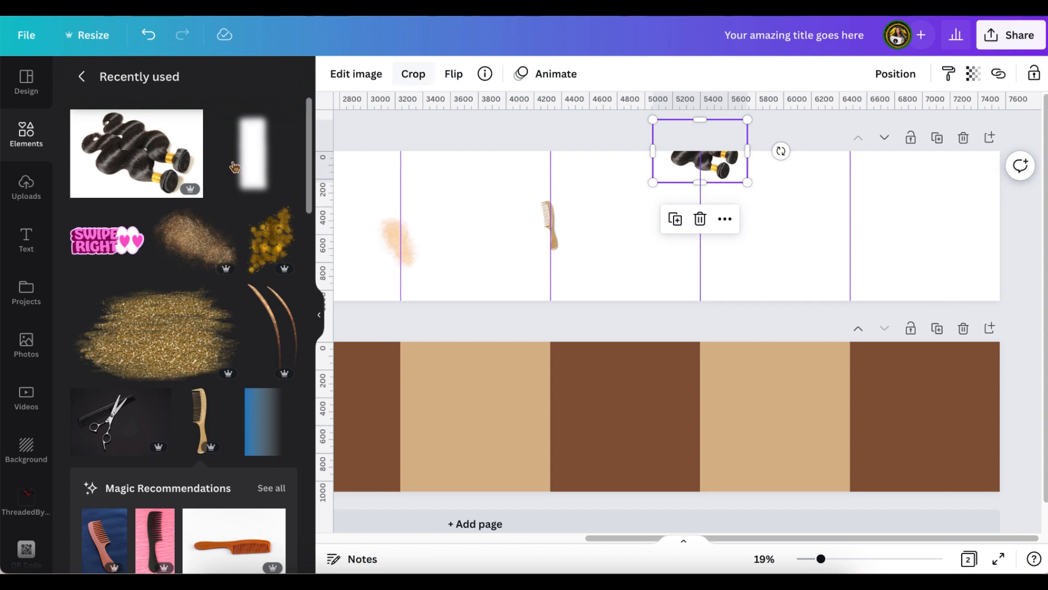
Duplicate the tilted smear and place the copy low across the guide between the sixth and seventh slides.
left_click(395, 243)
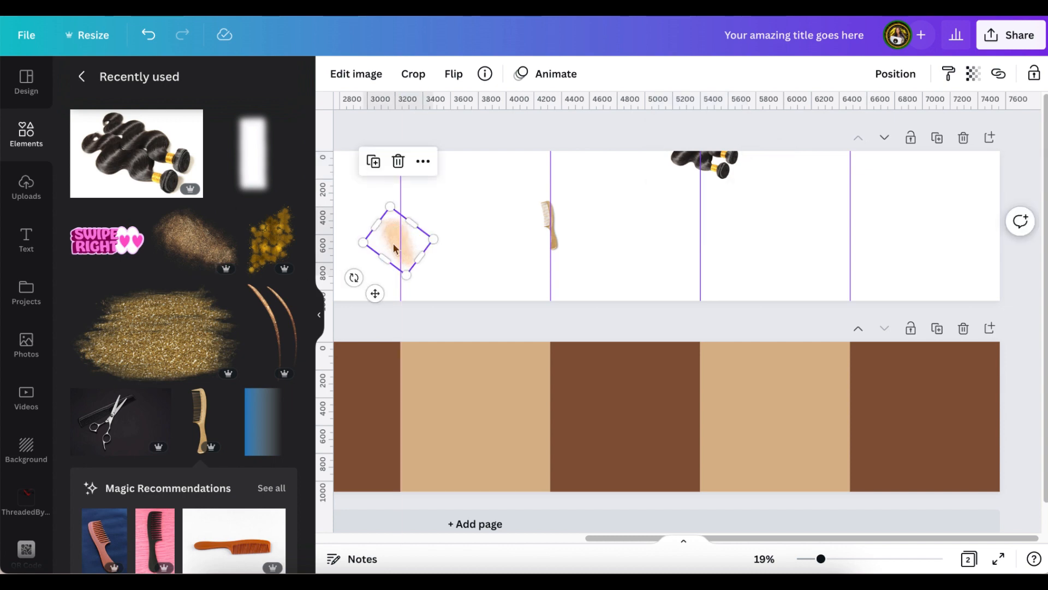
left_click(372, 162)
left_click_drag(377, 295, 824, 311)
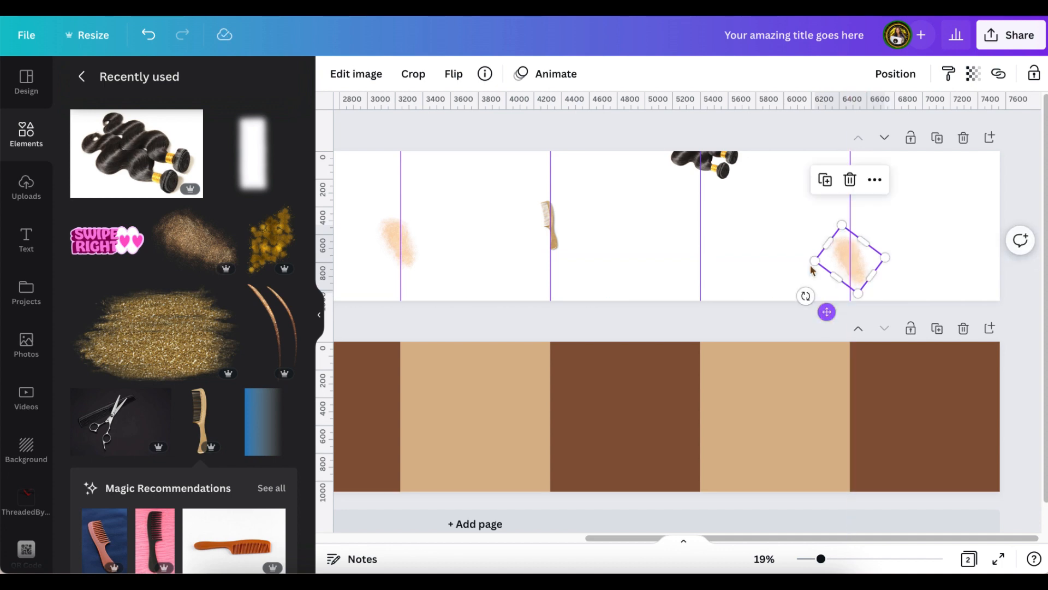
left_click(769, 129)
Add a text box reading "Type your information" to page 1 and enlarge it to font size 128.
left_click(355, 203)
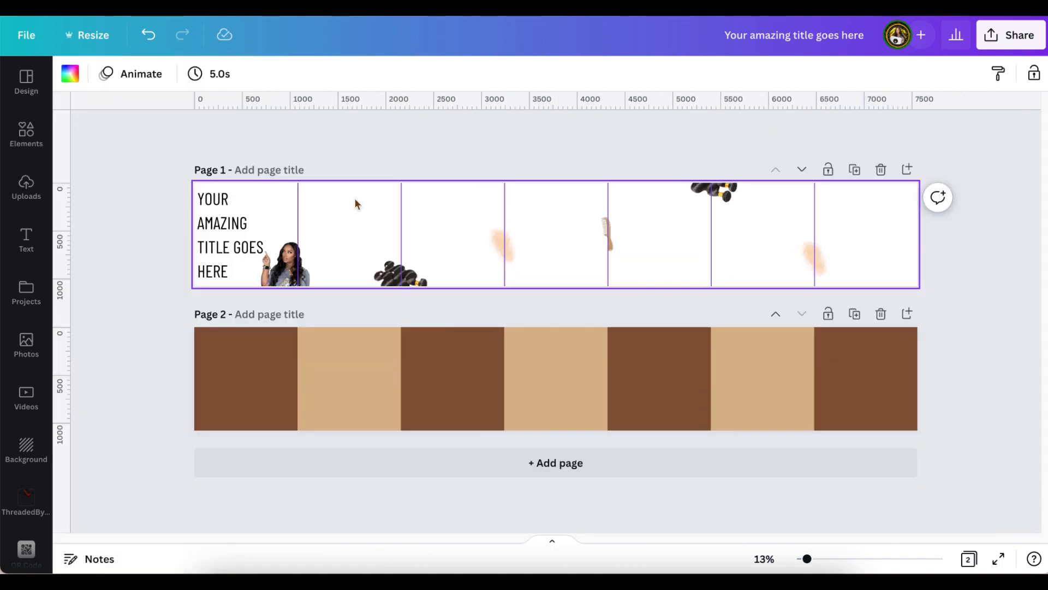
key("t")
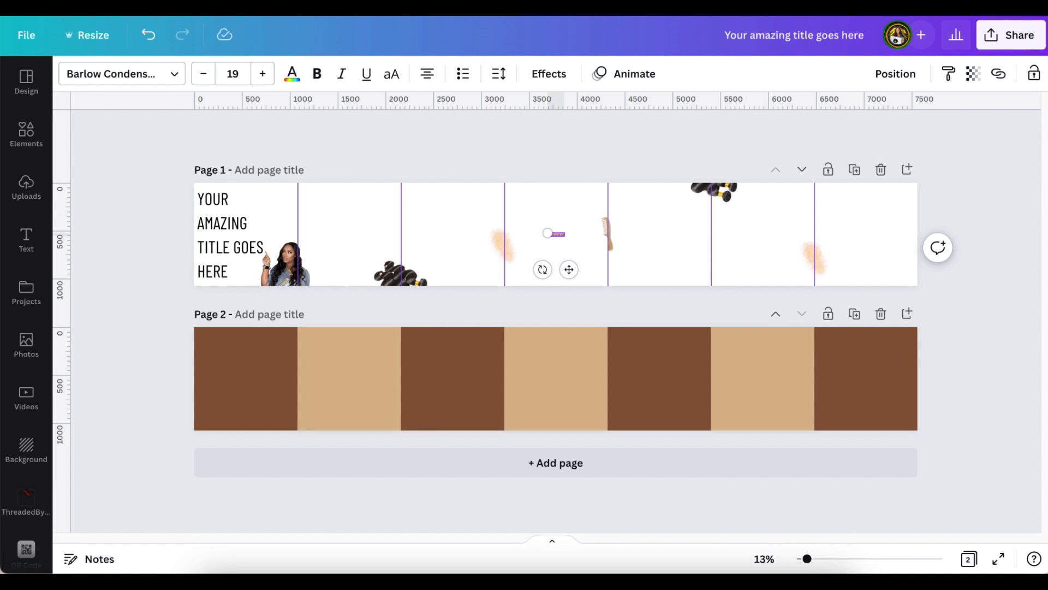
key("BackSpace")
left_click_drag(545, 230, 442, 216)
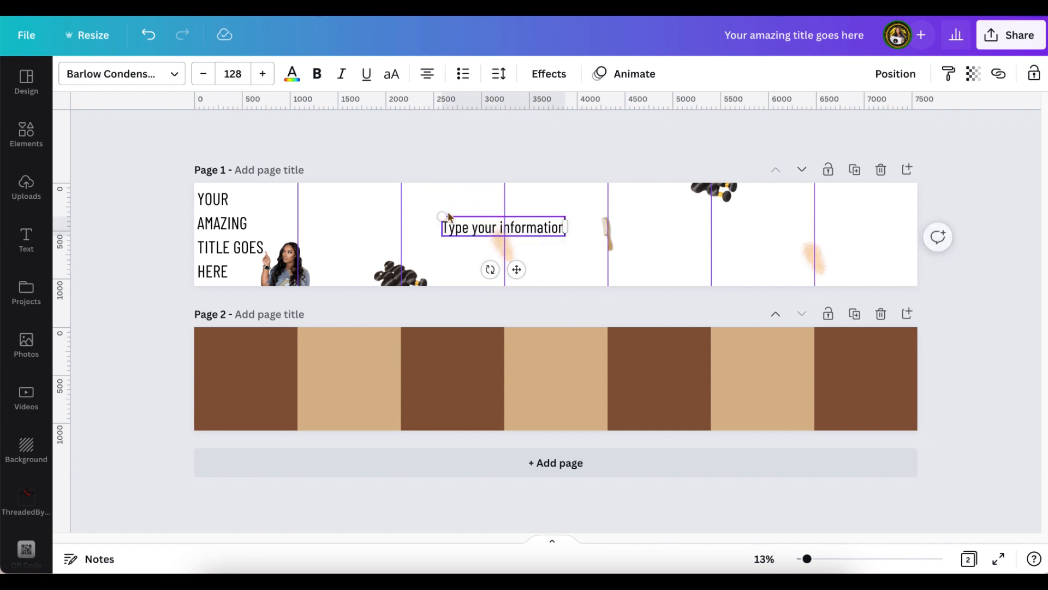
Move the information text onto the second slide and narrow its box so the text wraps onto two lines within the slide.
left_click_drag(518, 271, 372, 255)
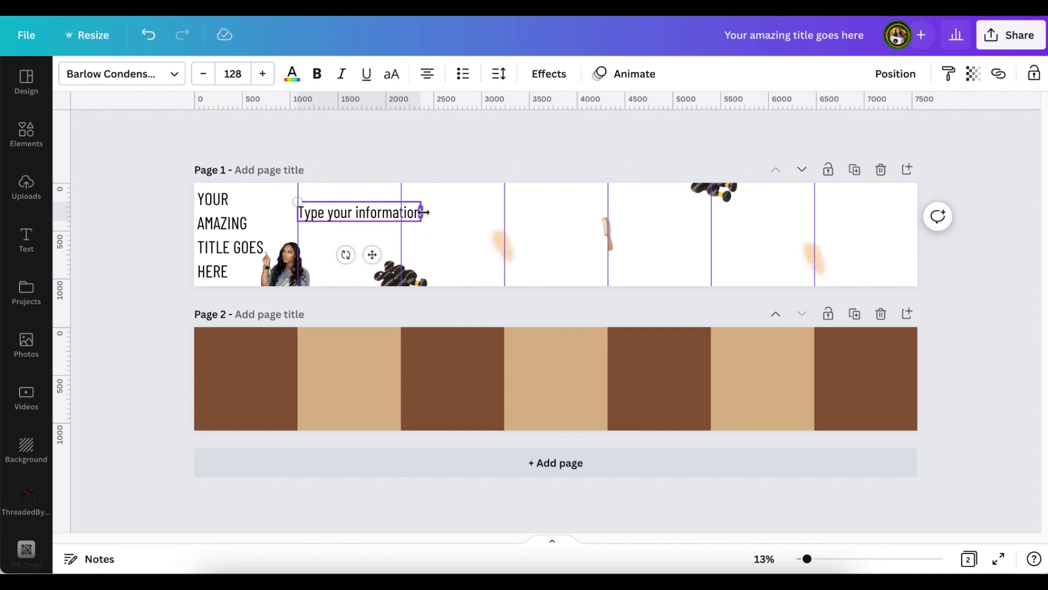
left_click_drag(421, 212, 391, 210)
left_click_drag(391, 210, 380, 221)
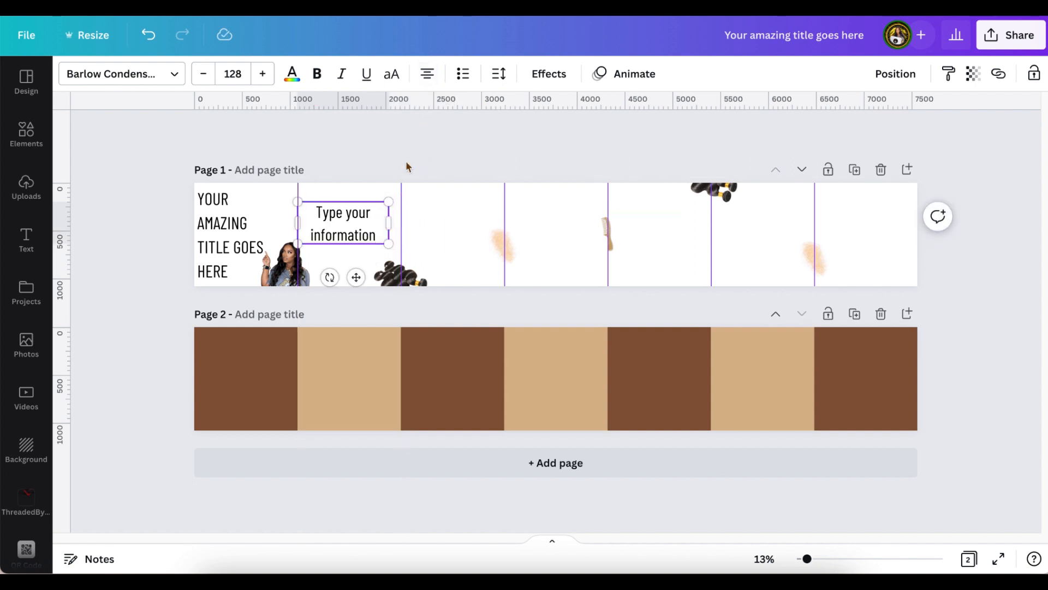
Tighten the information text's line spacing, shrink it to font size 107 and centre it on the second slide.
left_click(498, 73)
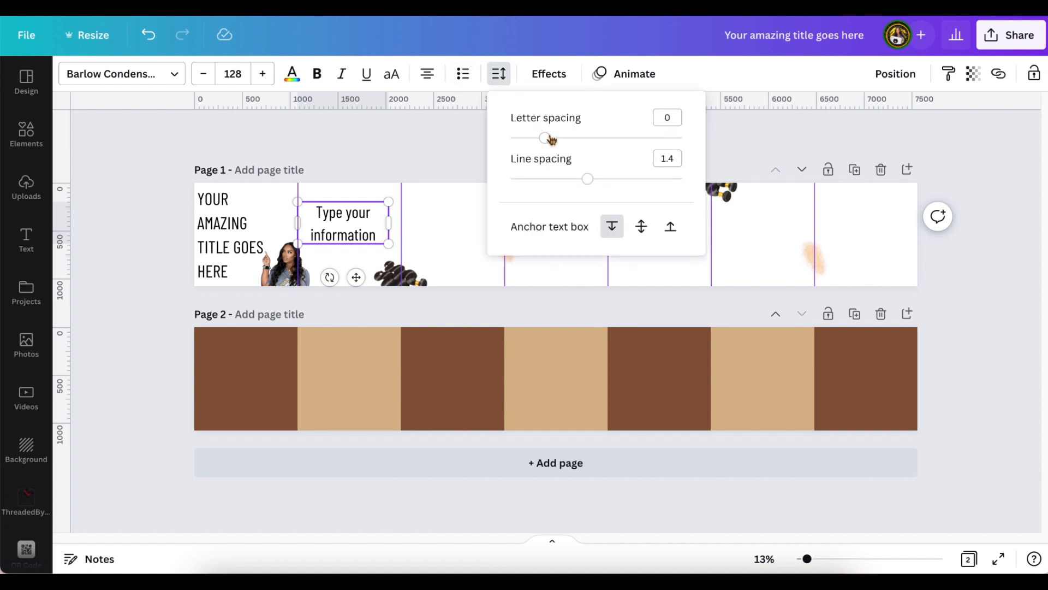
left_click(585, 179)
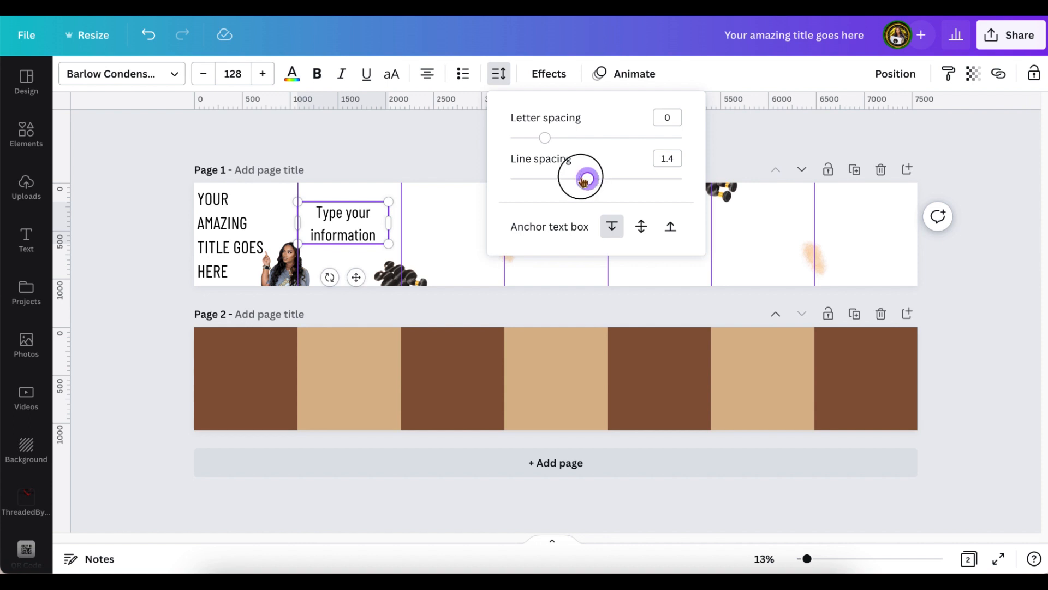
left_click_drag(586, 179, 551, 178)
left_click(385, 148)
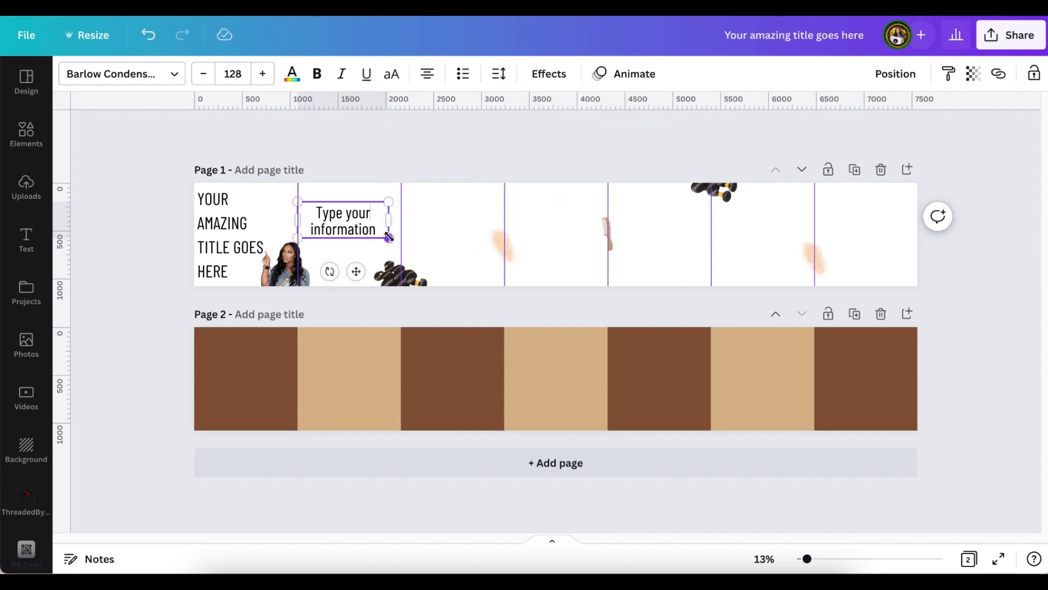
left_click_drag(388, 236, 361, 277)
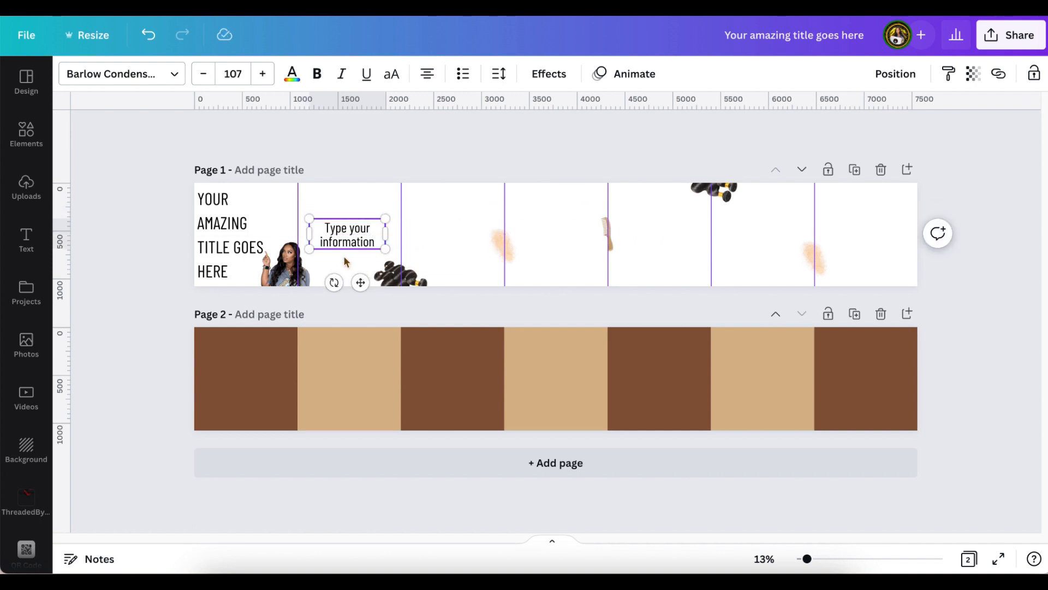
left_click(439, 124)
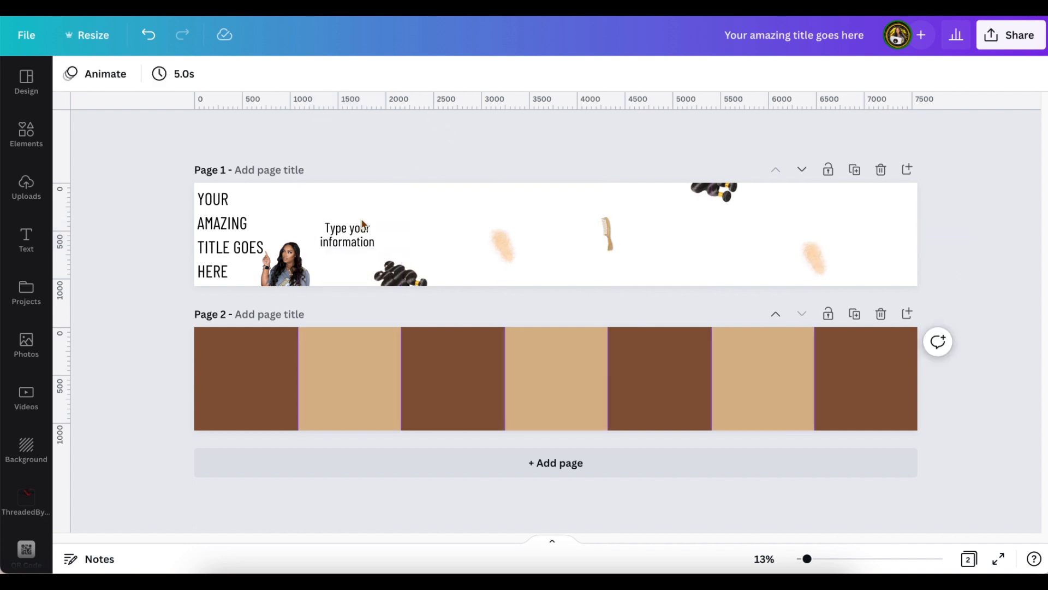
Duplicate the "Type your information" text at even intervals so each slide from the third to the seventh has a copy.
left_click(365, 233)
left_click(326, 183)
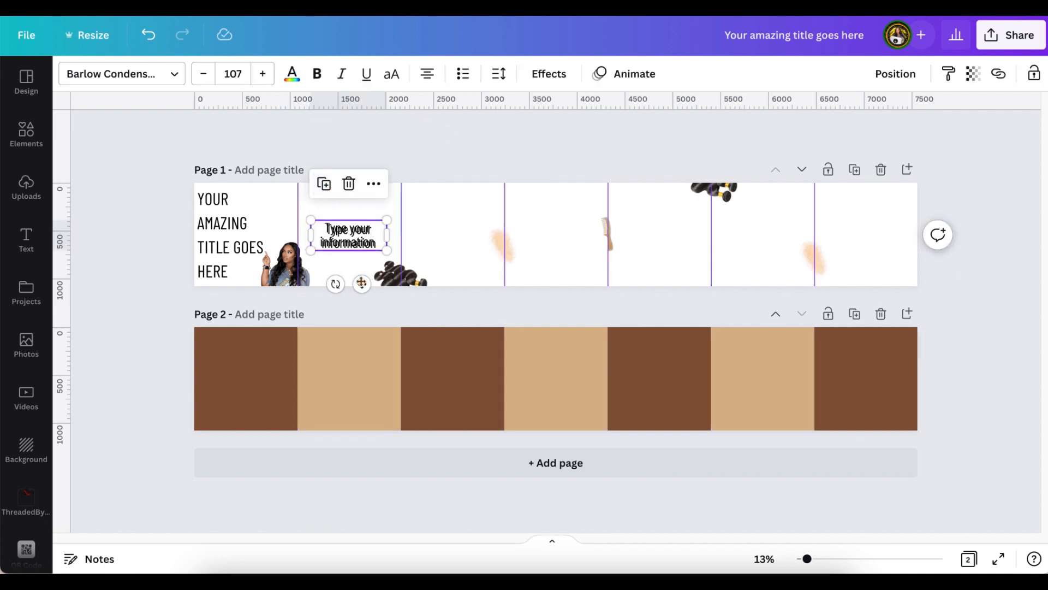
left_click_drag(361, 283, 465, 287)
left_click(429, 184)
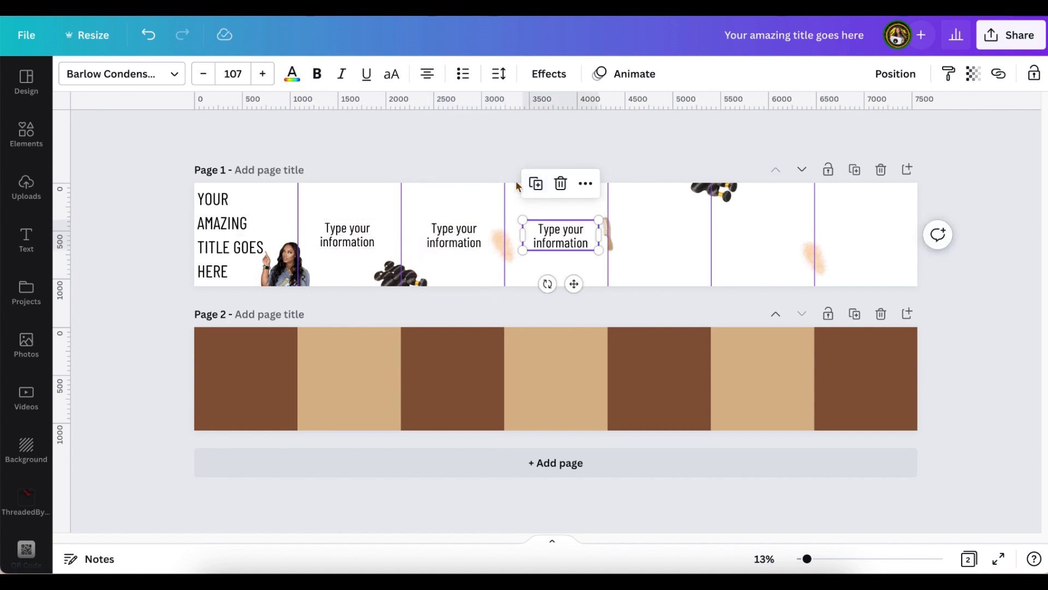
left_click(536, 184)
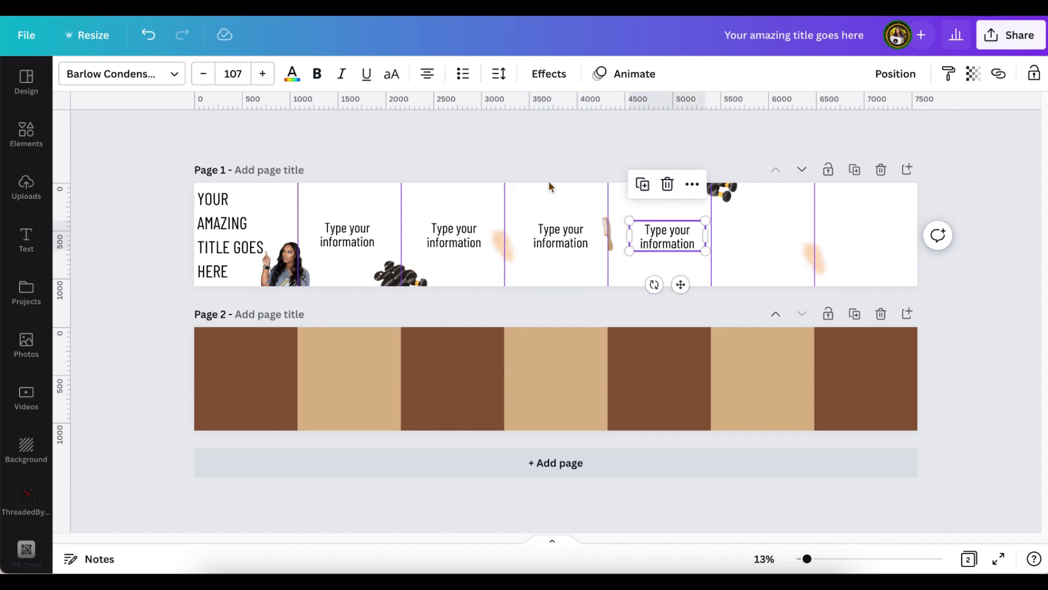
left_click(642, 183)
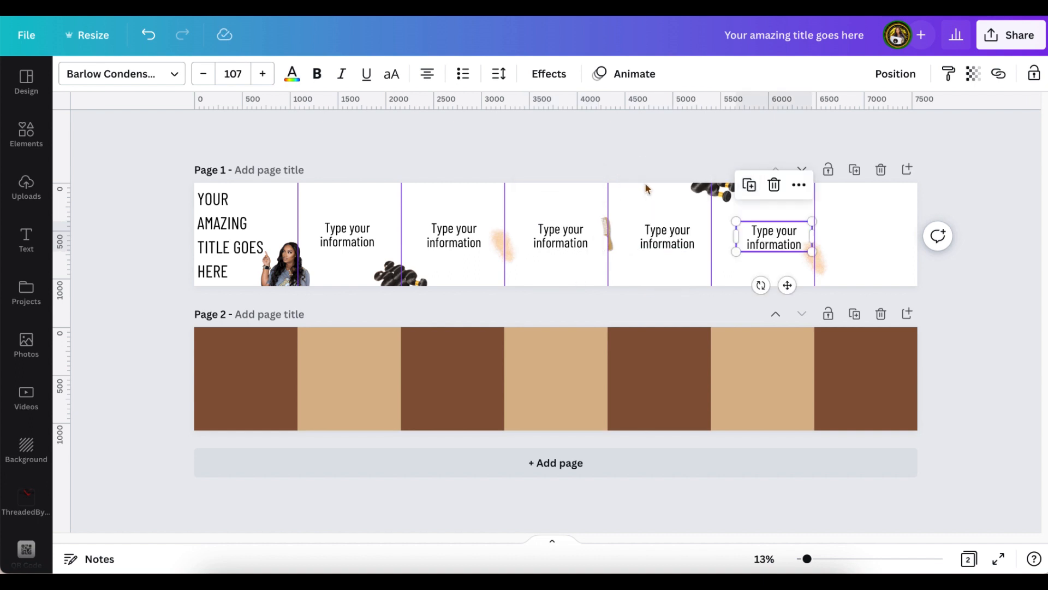
left_click(750, 184)
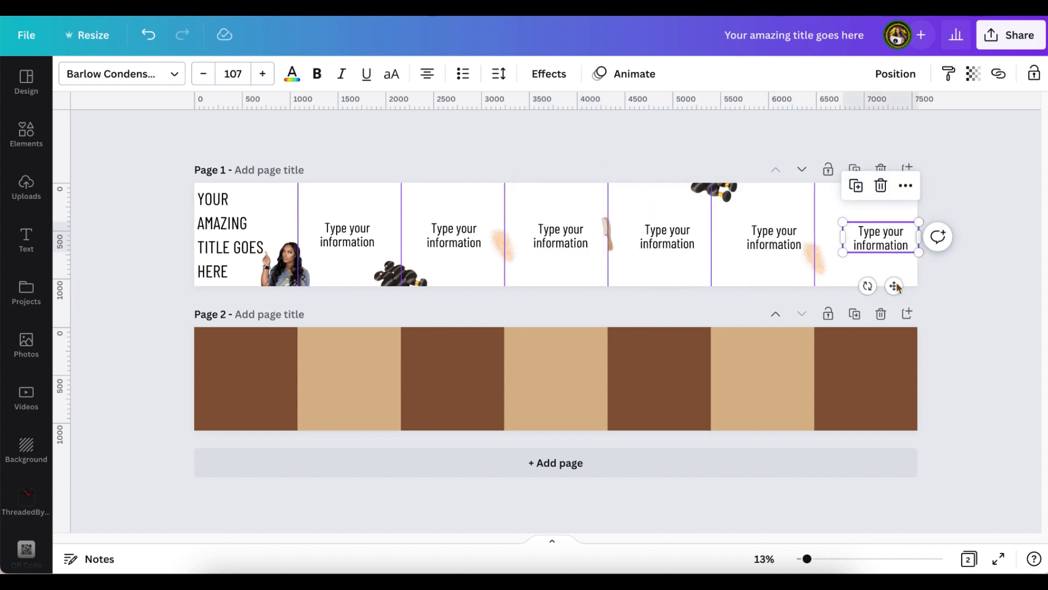
Centre the information text copies within the seventh, sixth, fifth and fourth slides.
left_click_drag(892, 283, 882, 281)
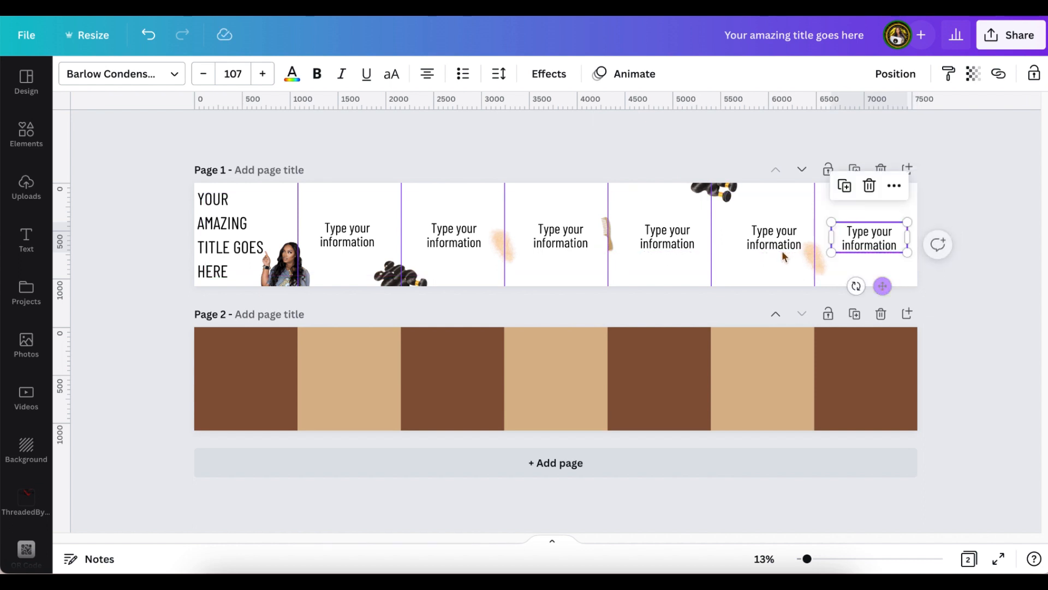
left_click_drag(772, 236, 763, 238)
left_click_drag(678, 236, 670, 233)
left_click_drag(552, 238, 546, 232)
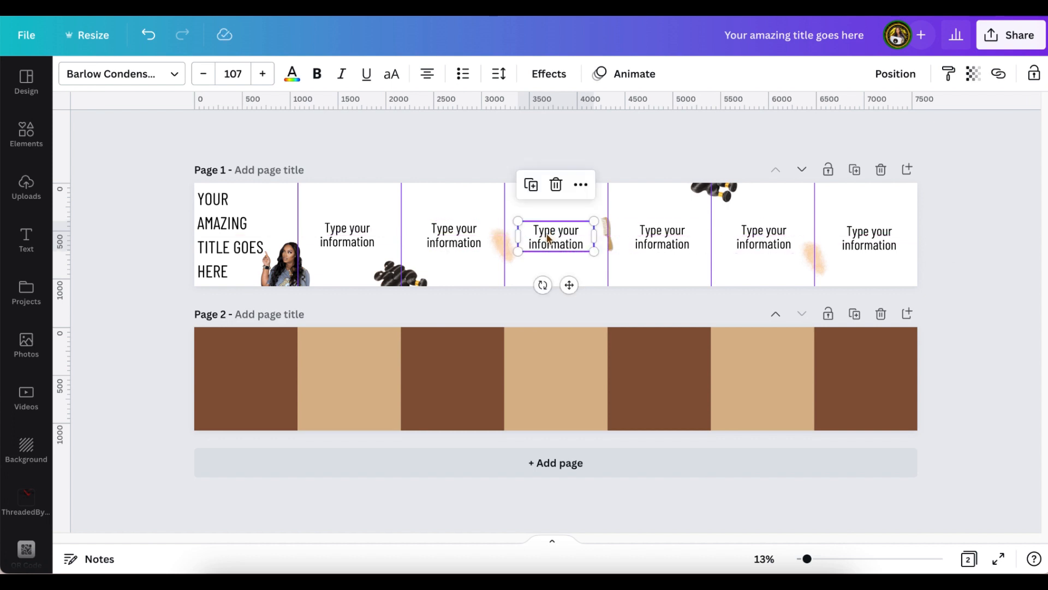
Centre the "Type your information" text vertically on the third and second slides of page 1.
left_click(467, 237)
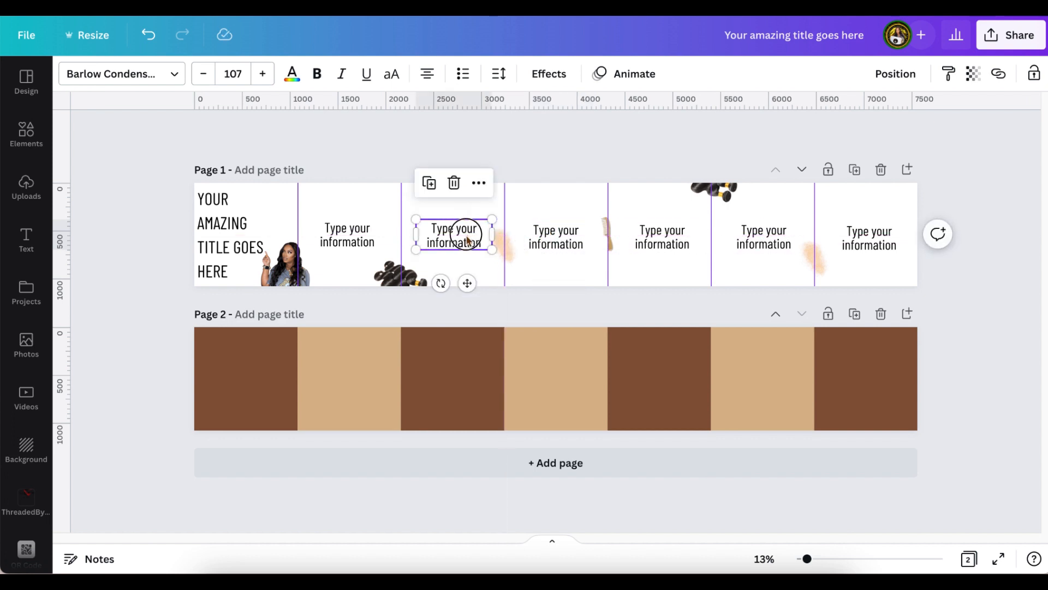
left_click_drag(467, 238, 468, 240)
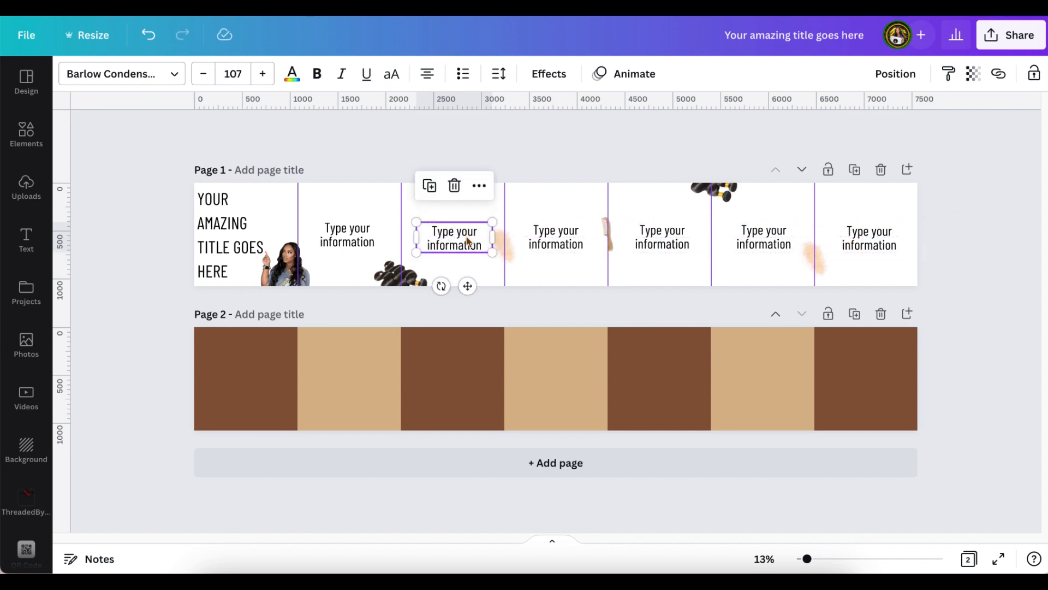
left_click(344, 236)
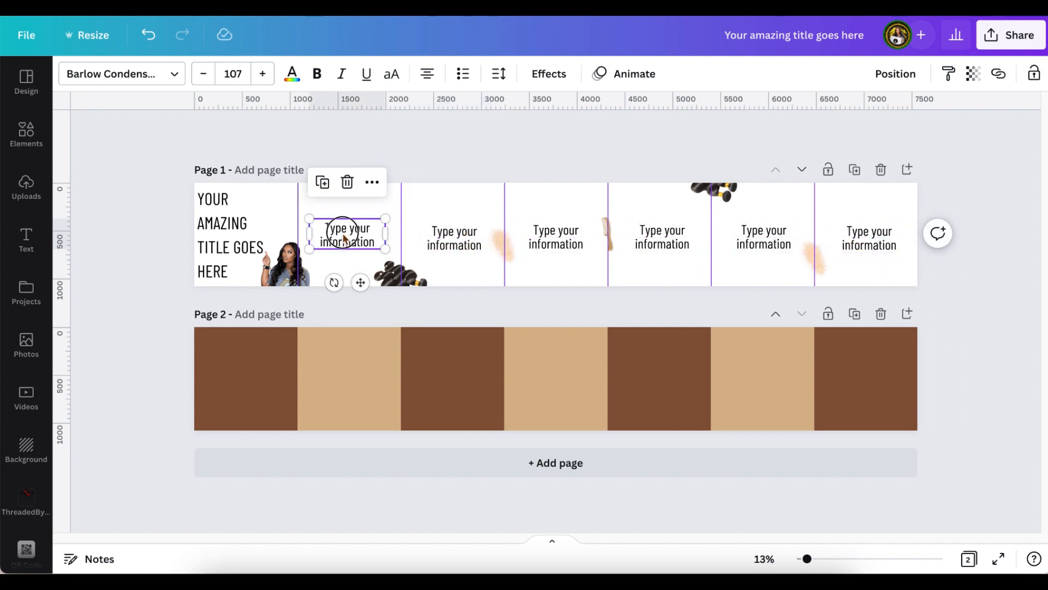
left_click_drag(343, 236, 342, 234)
left_click(441, 148)
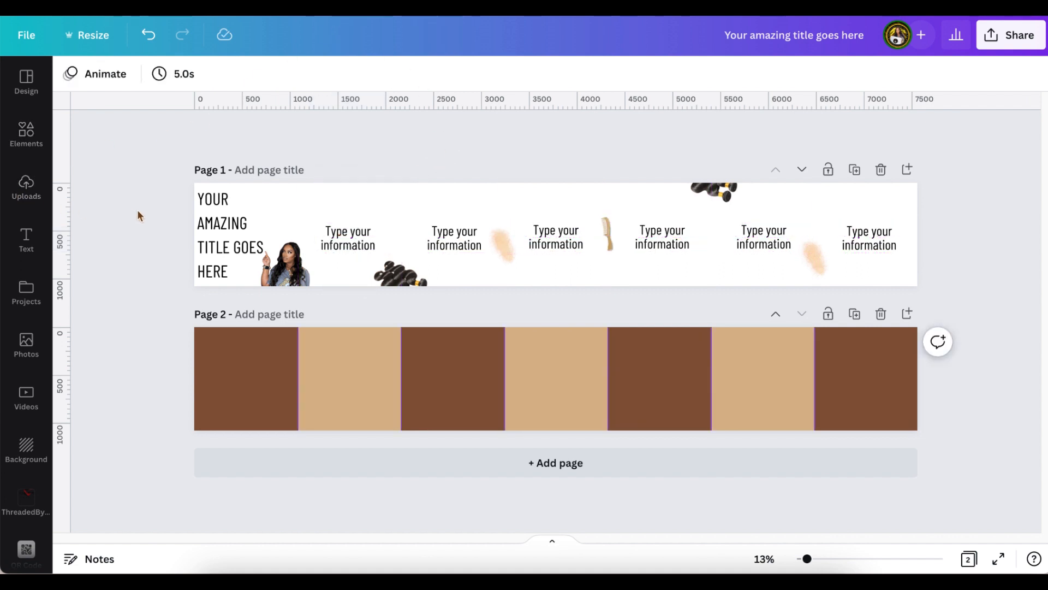
Set the background of page 1 to the muted beige-brown colour from the TheCanvaCafe palette.
left_click(421, 206)
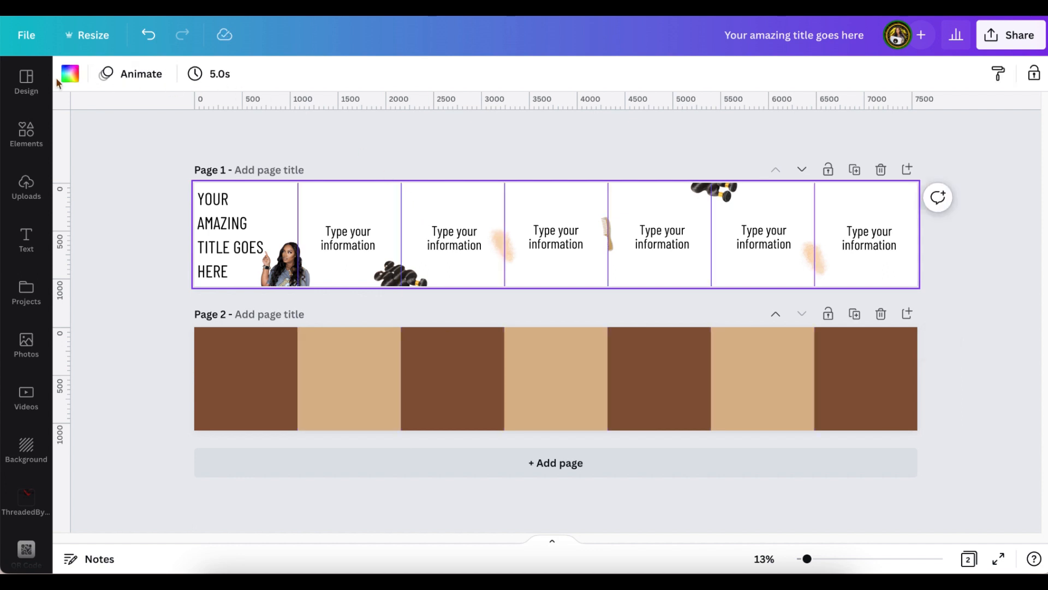
left_click(69, 75)
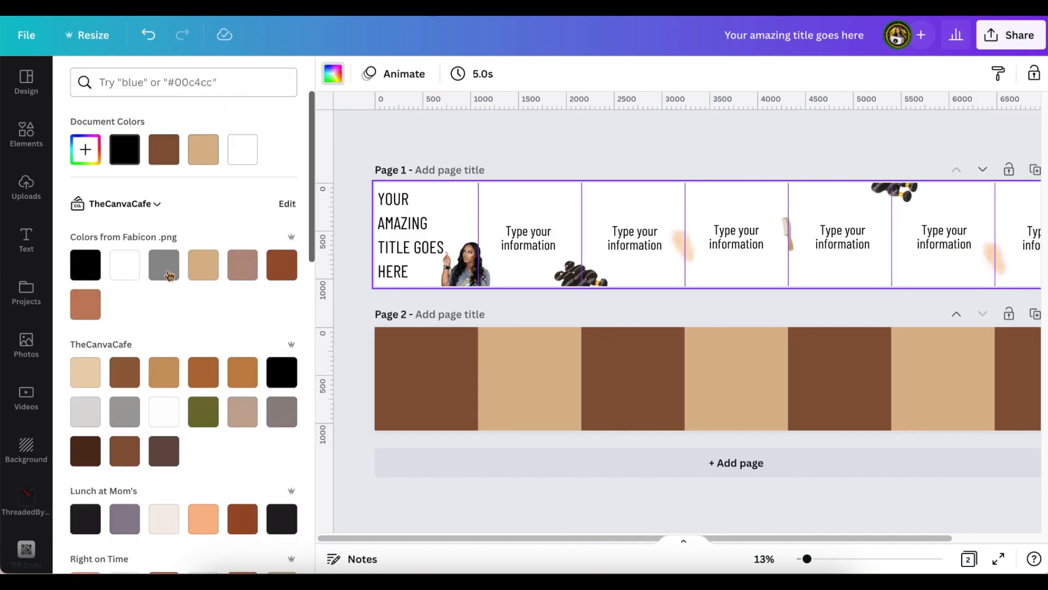
scroll(191, 337, "down", 2)
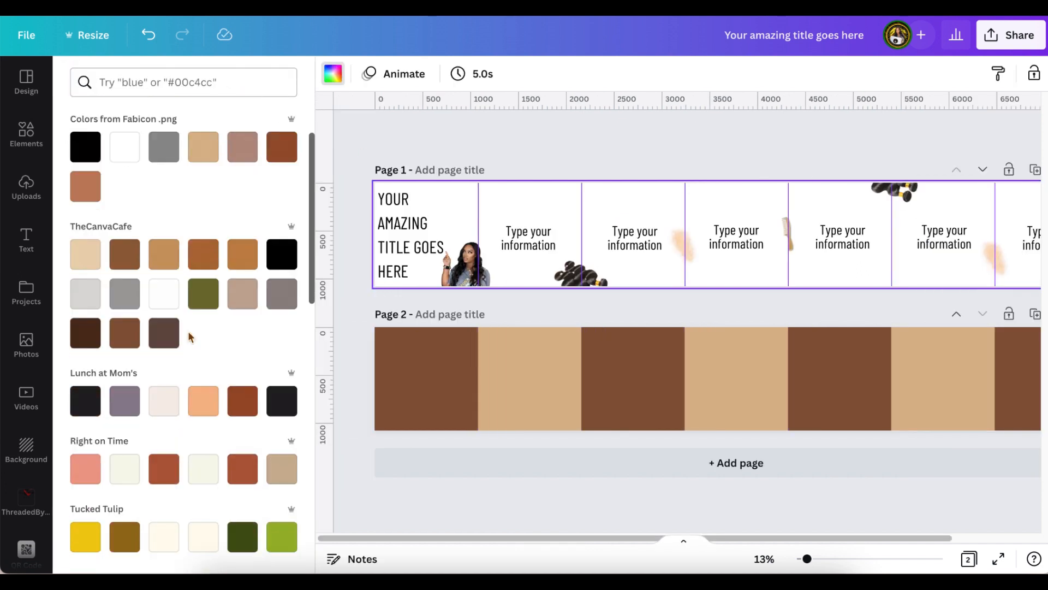
left_click(244, 299)
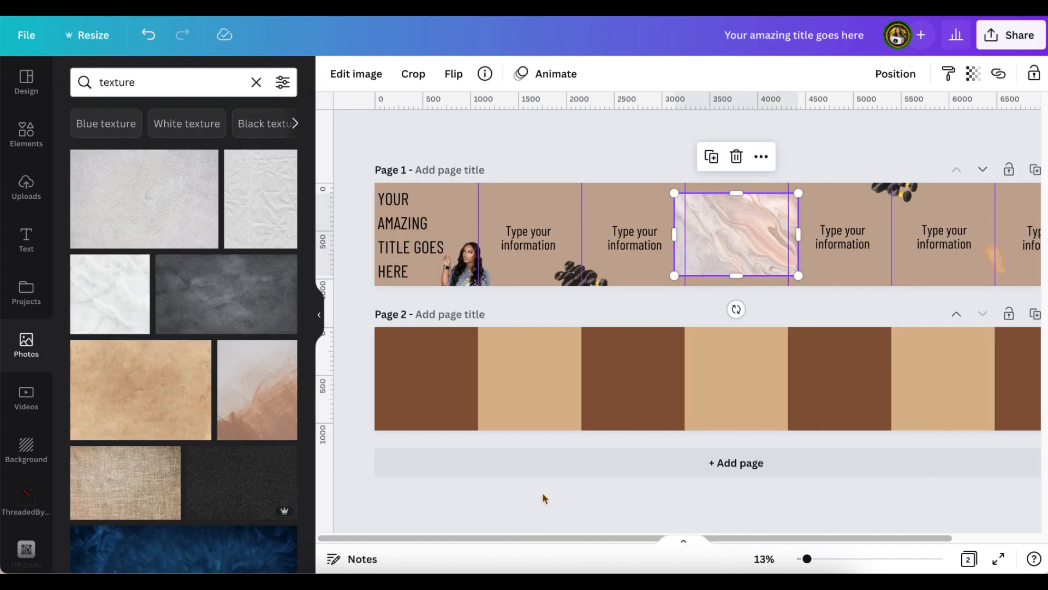
Set the marble texture photo's transparency to 74.
left_click(523, 201)
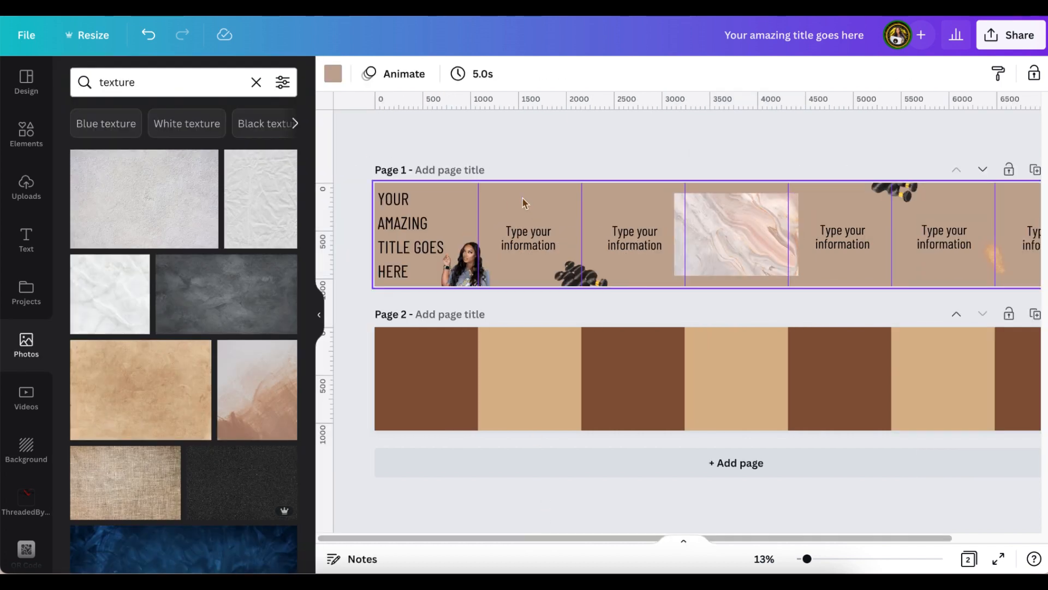
left_click(729, 235)
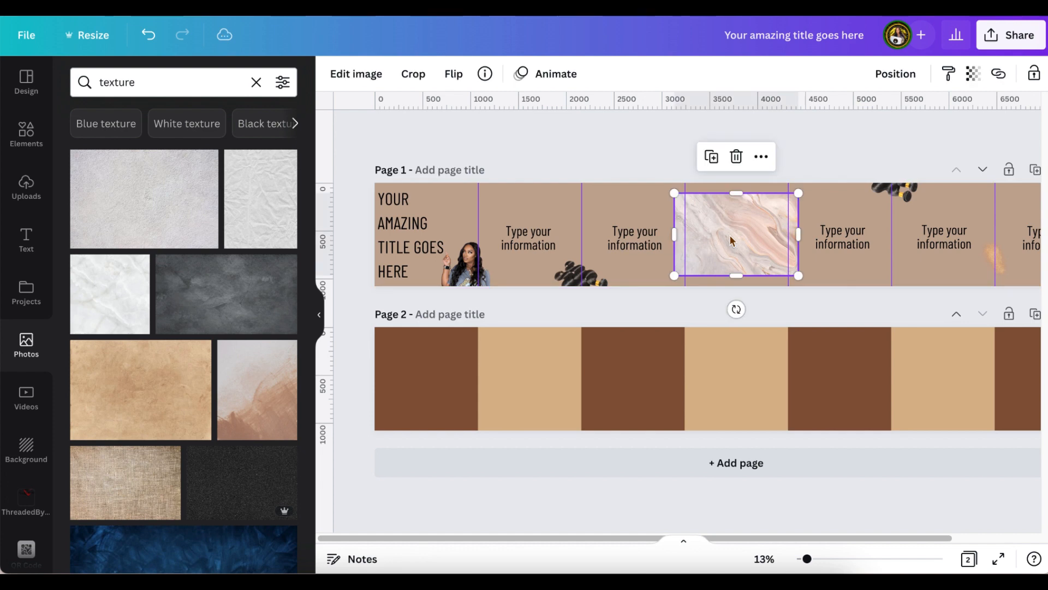
left_click(974, 75)
left_click_drag(962, 132, 931, 132)
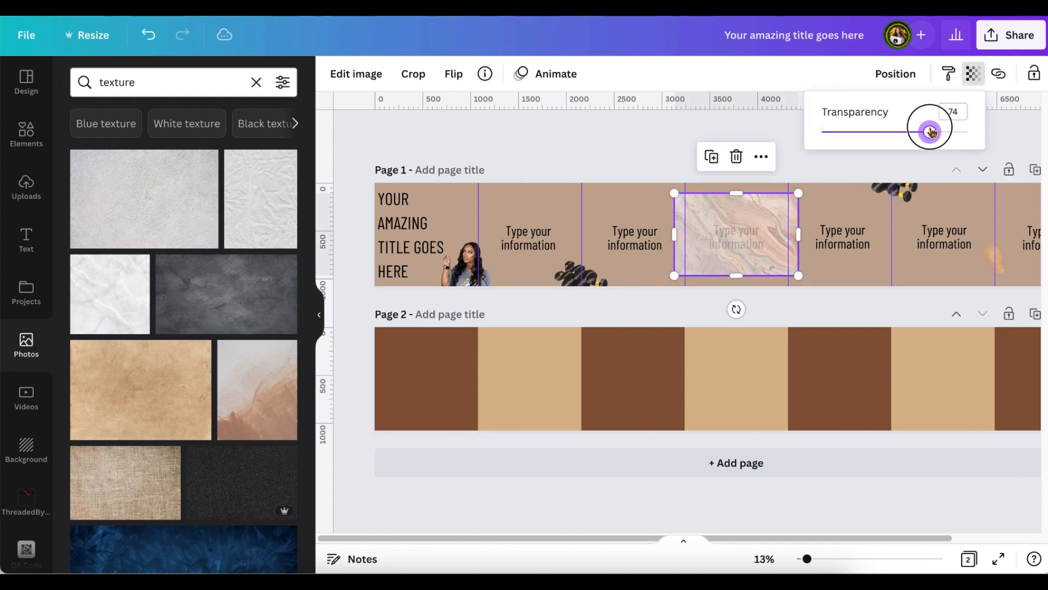
Move the marble texture to page 1's upper-left corner and stretch it to about 6,978 × 1,080 px across the slides.
left_click_drag(755, 211, 459, 200)
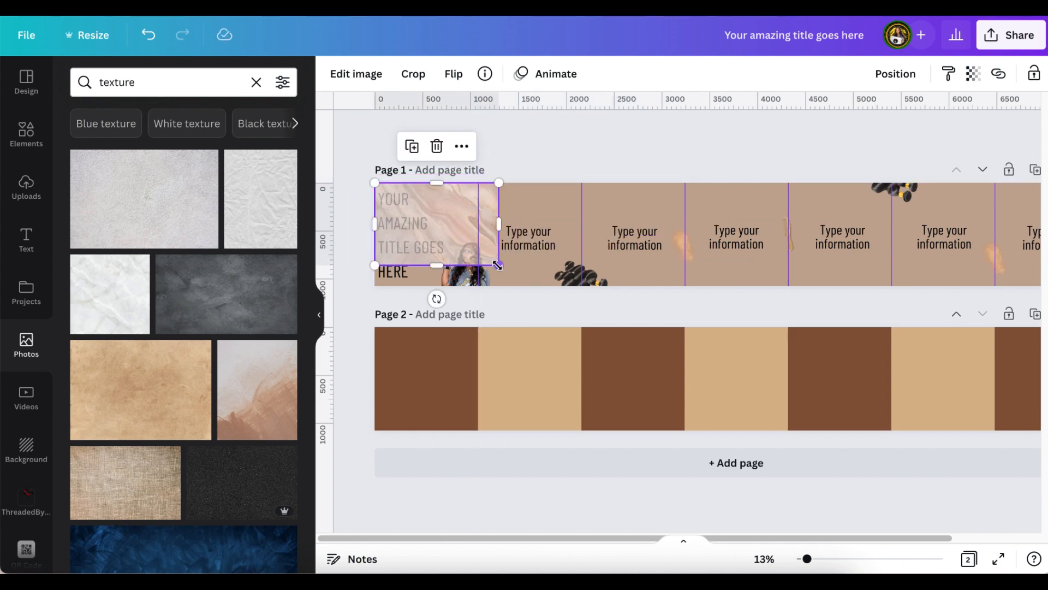
left_click_drag(503, 220, 1040, 291)
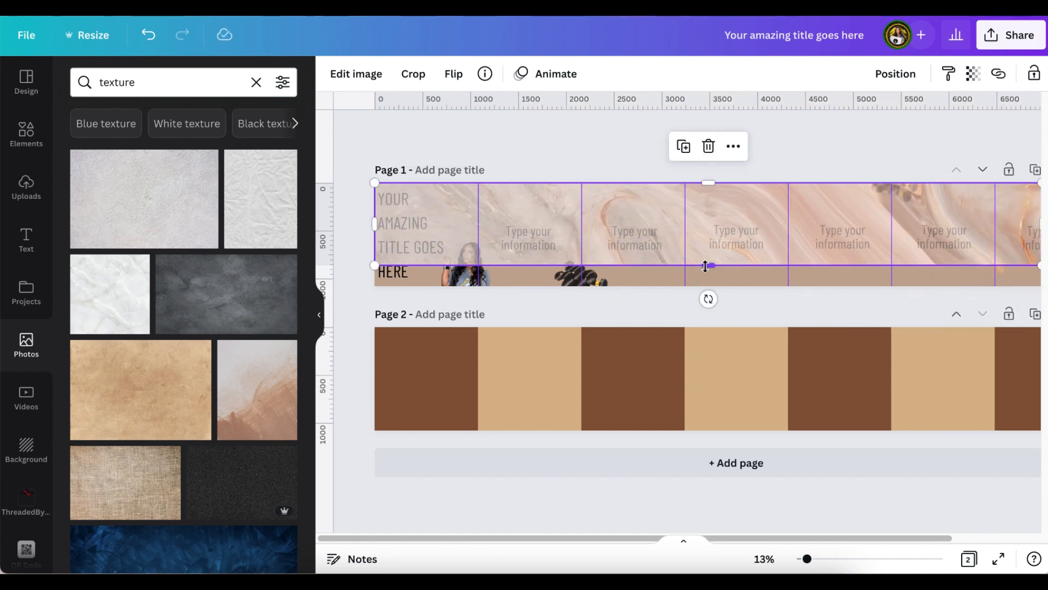
left_click_drag(705, 266, 707, 281)
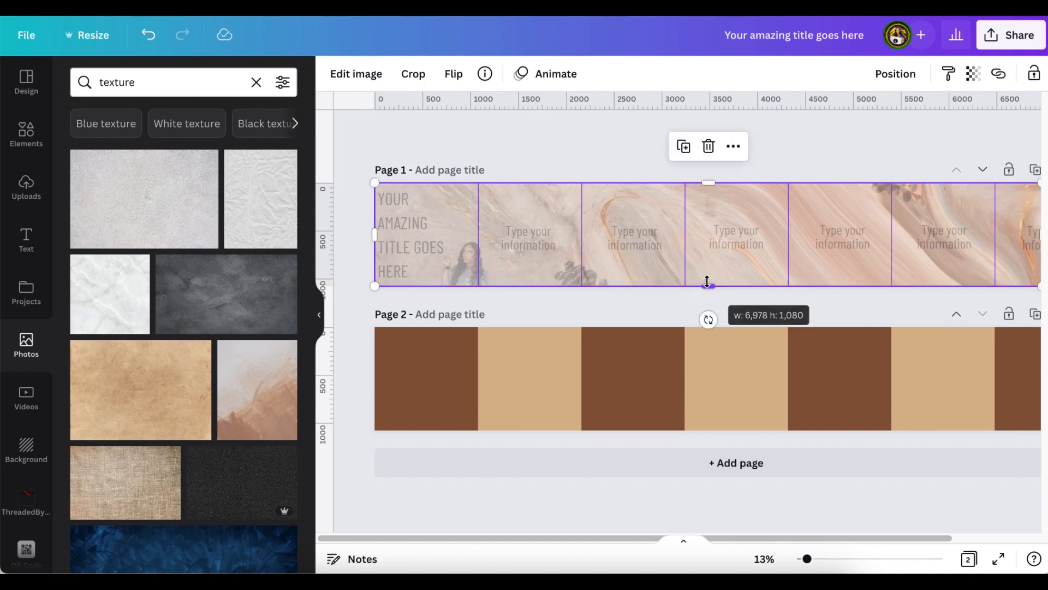
left_click_drag(712, 185, 711, 187)
Send the marble texture behind all text and graphics and extend its upper edge to the page border.
left_click(896, 73)
left_click(845, 148)
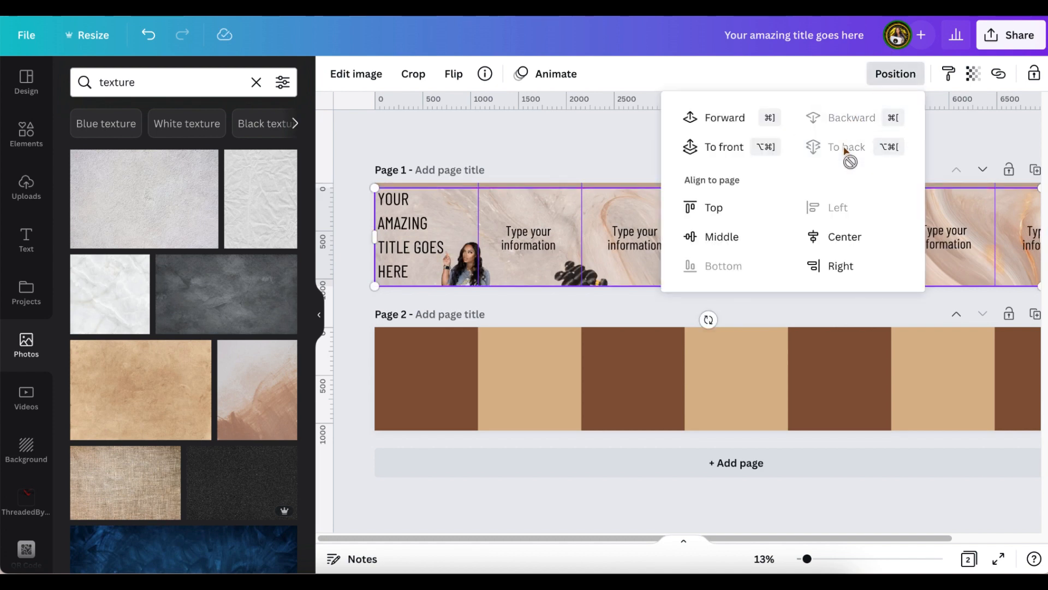
left_click(643, 129)
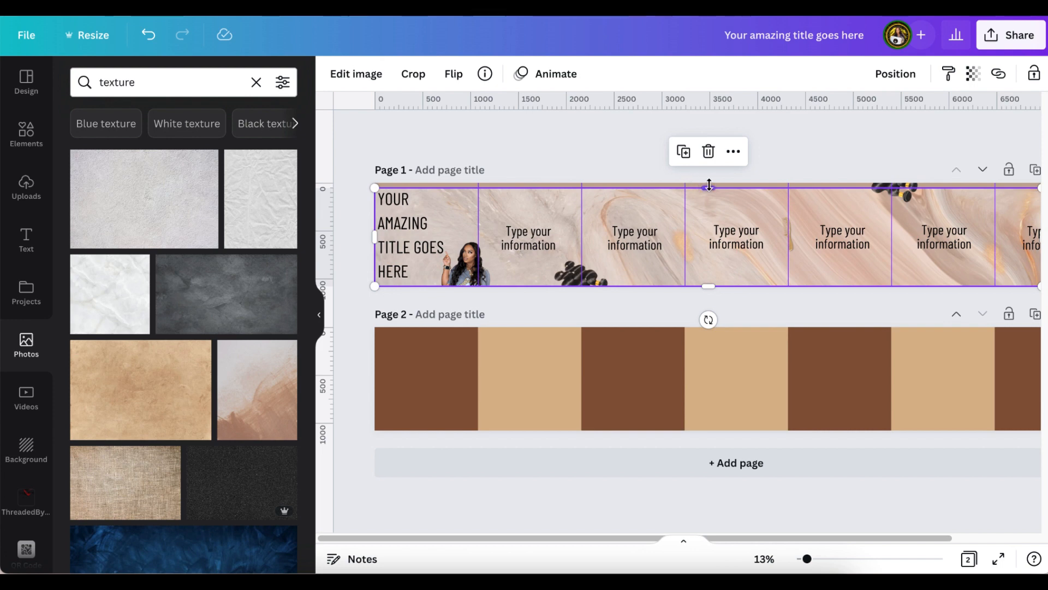
left_click(602, 131)
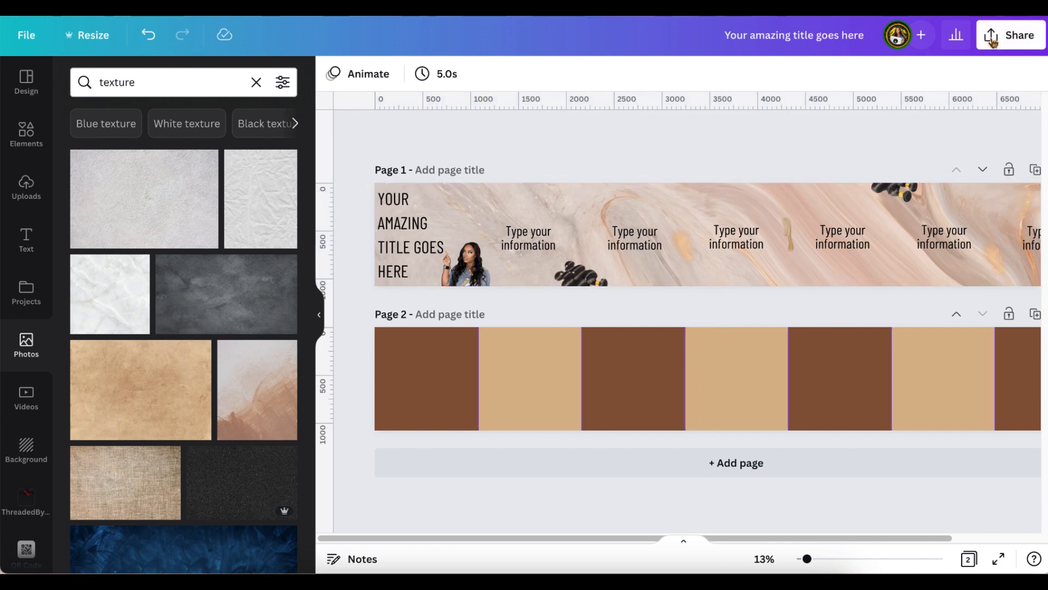
Copy the woman, the lower hair bundles and the first makeup smear from page 1 to matching positions on page 2.
left_click(494, 273)
left_click_drag(463, 276, 463, 424)
left_click(598, 409)
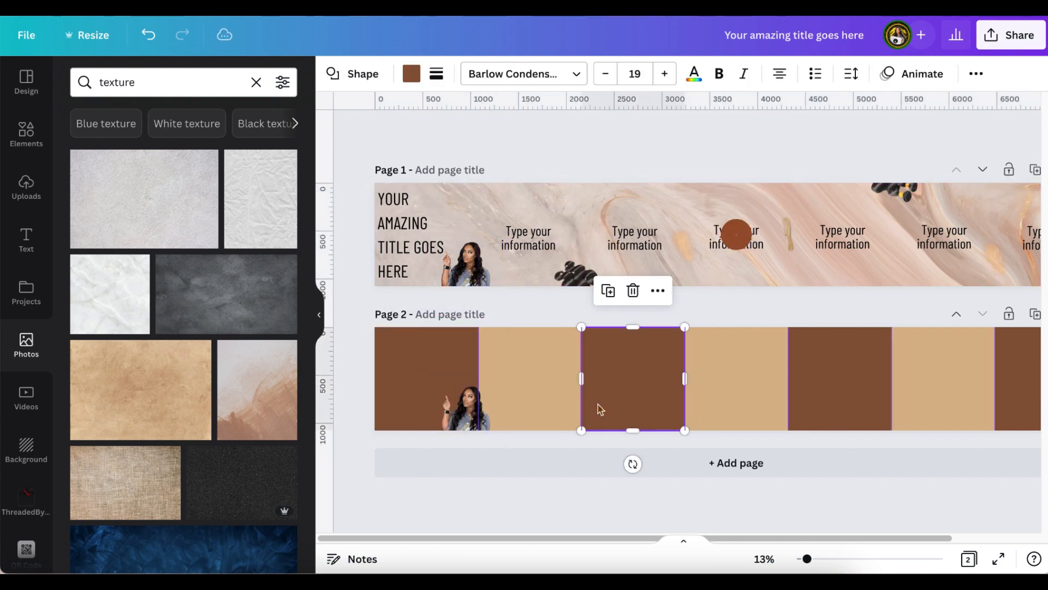
key("super+v")
left_click(685, 242)
key("super+c")
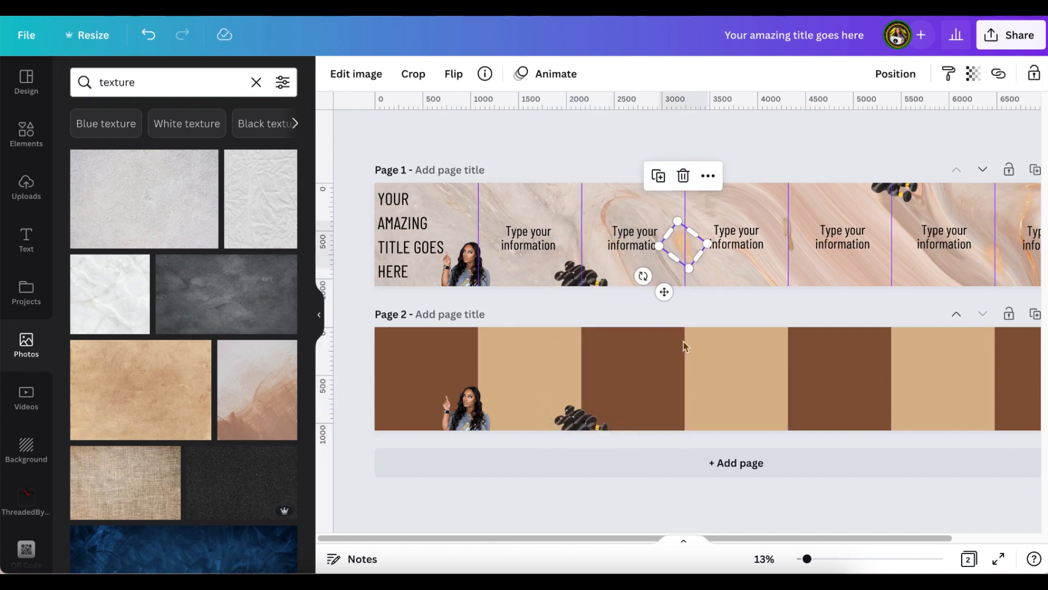
left_click(695, 375)
key("super+v")
Copy the comb and the upper hair bundles from page 1 to matching positions on page 2.
left_click(789, 236)
key("super+c")
left_click(861, 394)
key("super+v")
left_click(896, 191)
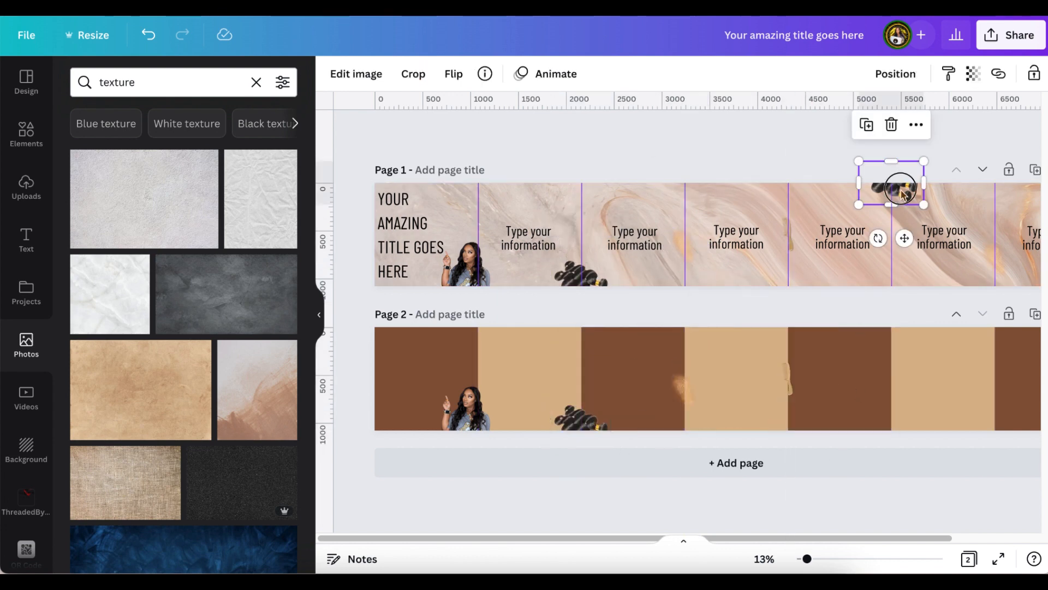
key("super+c")
left_click(943, 379)
key("super+v")
mouse_move(875, 538)
left_mouse_down()
mouse_move(887, 537)
mouse_move(877, 538)
left_mouse_up()
Copy the title and the second slide's information text from page 1 onto page 2.
left_click(404, 235)
key("super+c")
left_click(398, 379)
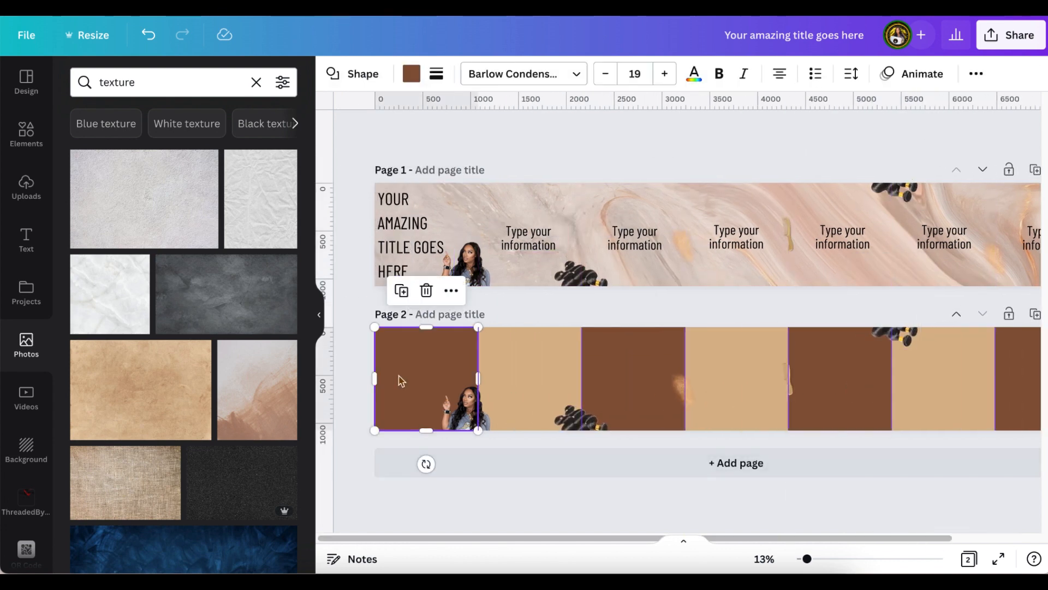
key("super+v")
left_click(529, 238)
key("super+c")
left_click(507, 373)
key("super+v")
Add copies of the "Type your information" text to the third, fourth and fifth slides of page 2.
left_click(635, 237)
key("super+c")
left_click(633, 377)
key("super+v")
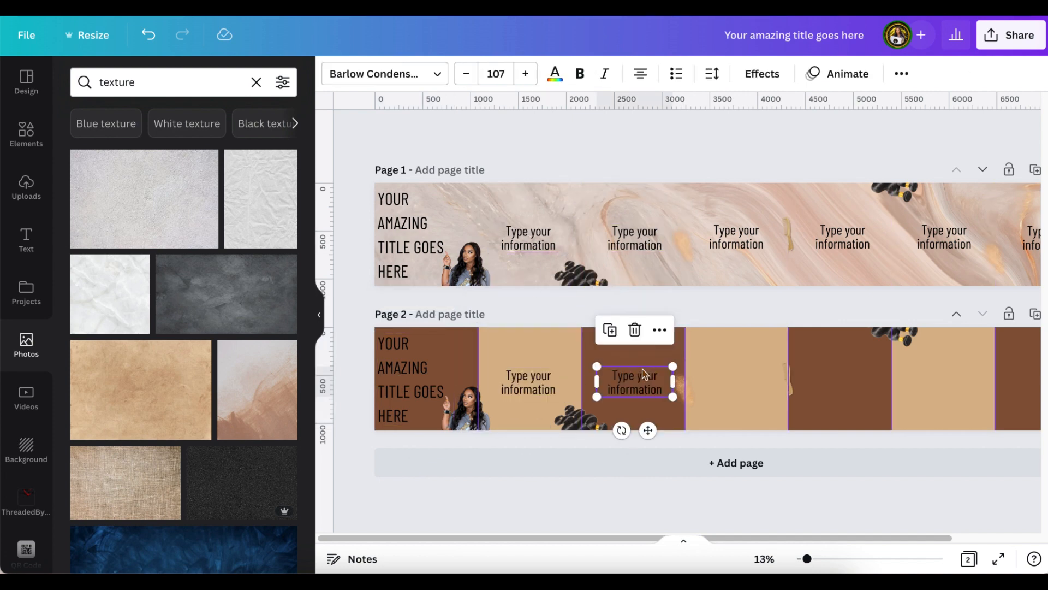
left_click(737, 237)
left_click(739, 404)
key("super+v")
left_click(828, 364)
key("super+v")
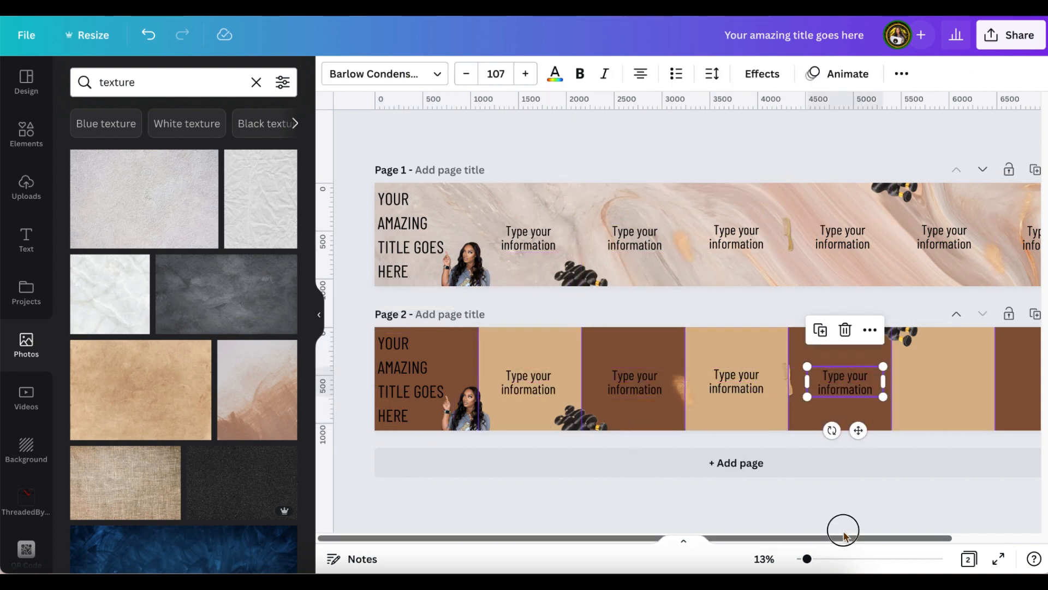
Add copies of the "Type your information" text to the sixth and seventh slides of page 2.
left_click_drag(842, 538, 924, 538)
key("super+v")
left_click_drag(766, 431, 966, 425)
key("super+v")
key("Escape")
left_click(322, 320)
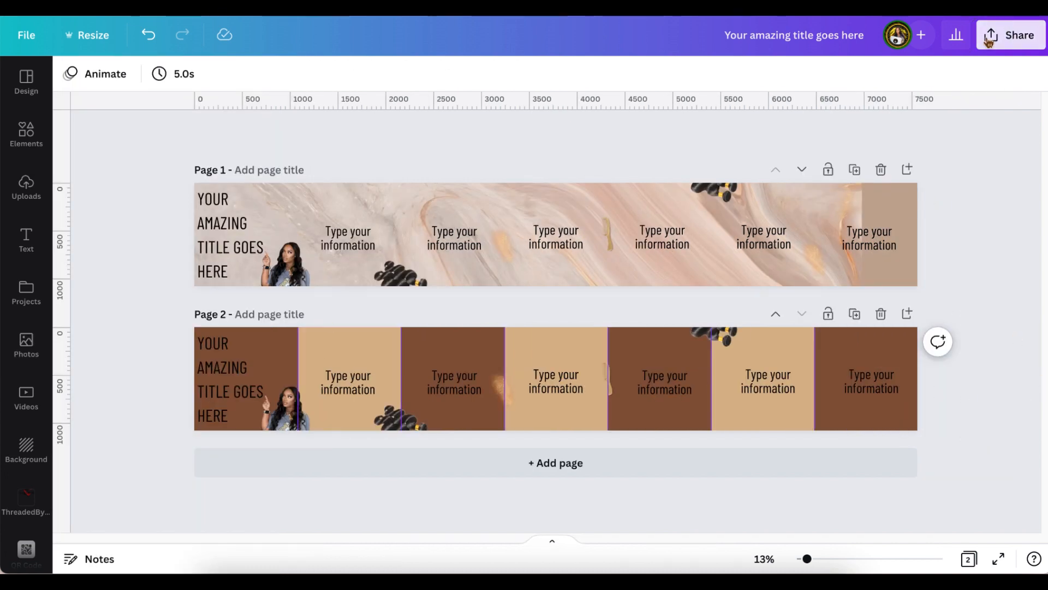
Download both pages as PNG files at 7,560 × 1,080 px.
left_click(995, 35)
left_click(880, 385)
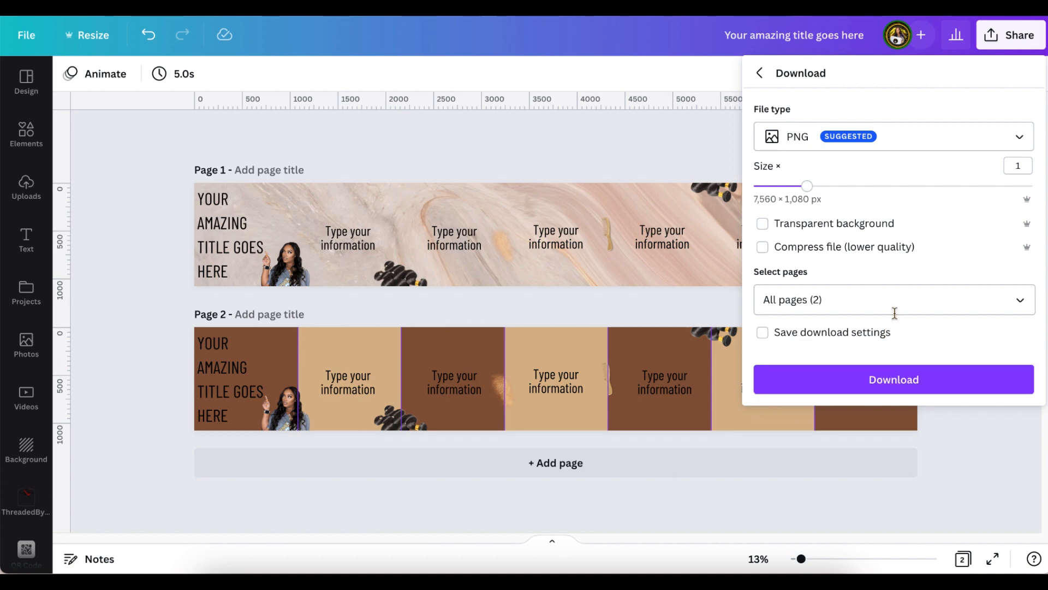
left_click(909, 388)
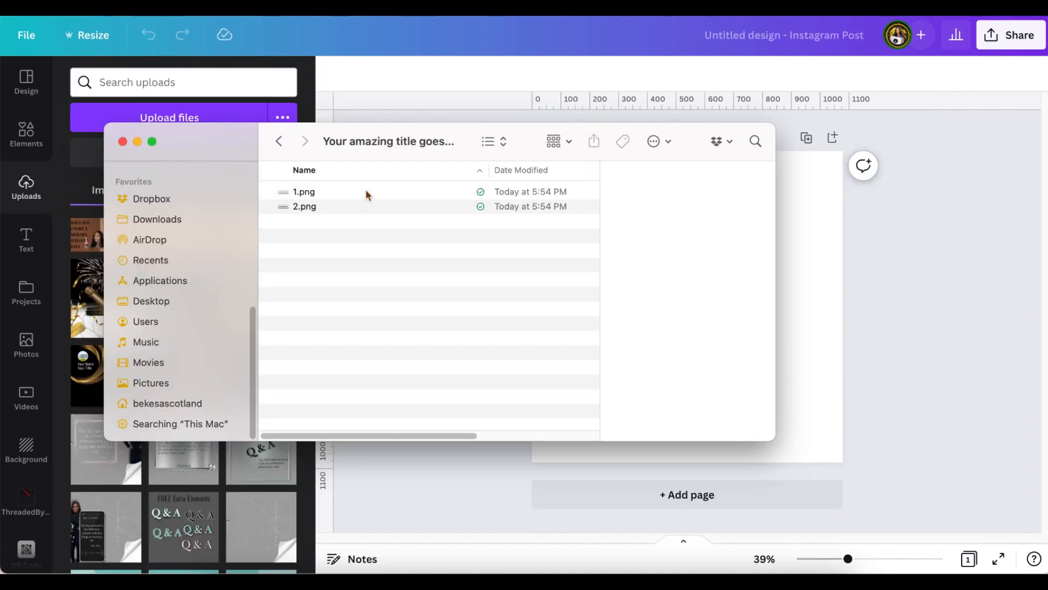
Upload 1.png and 2.png from the downloaded folder into the new Instagram Post design and close the file window.
left_click(366, 191)
left_click(363, 206, "shift")
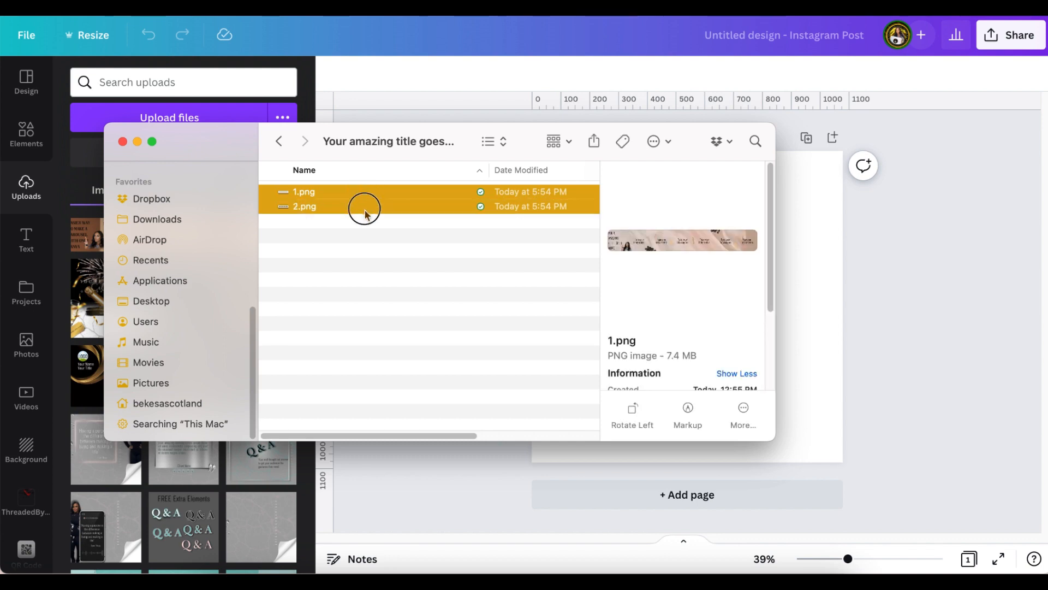
left_click_drag(367, 201, 206, 391)
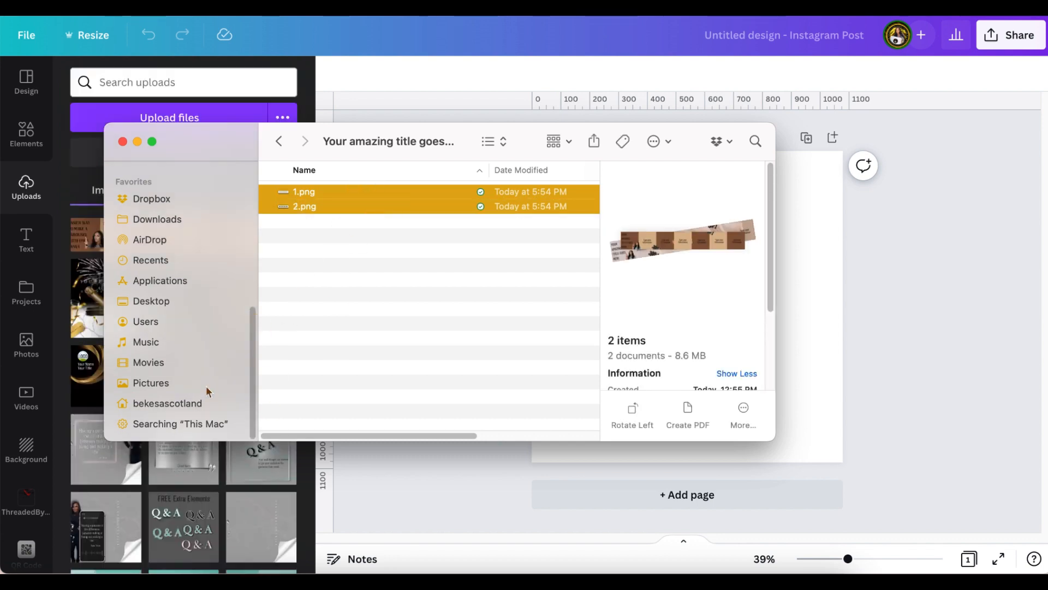
left_click(122, 142)
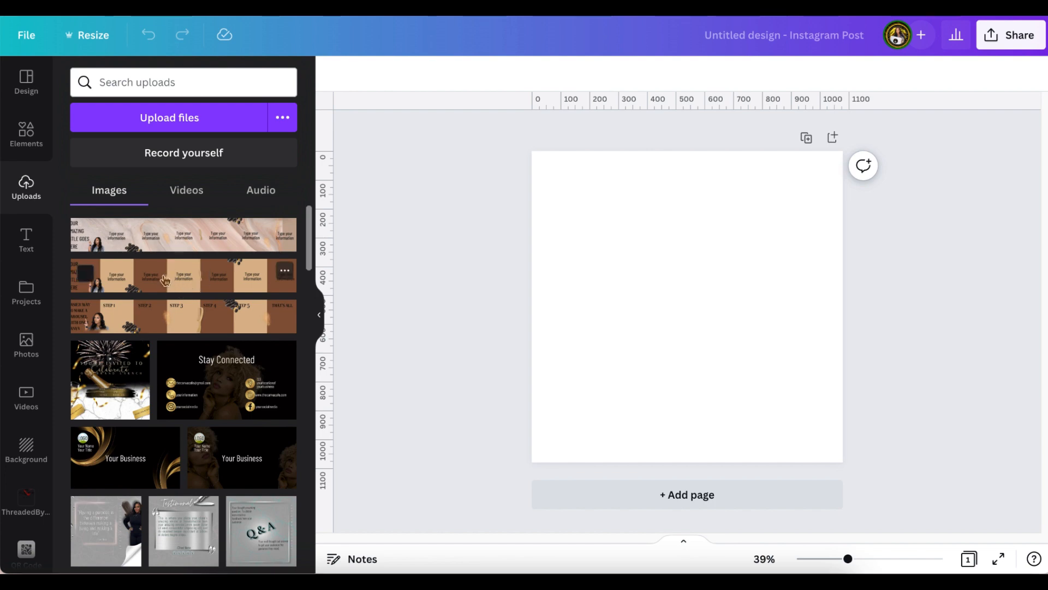
Place the uploaded brown-and-tan carousel image on the page and align it to the page's upper-left corner.
left_click(165, 280)
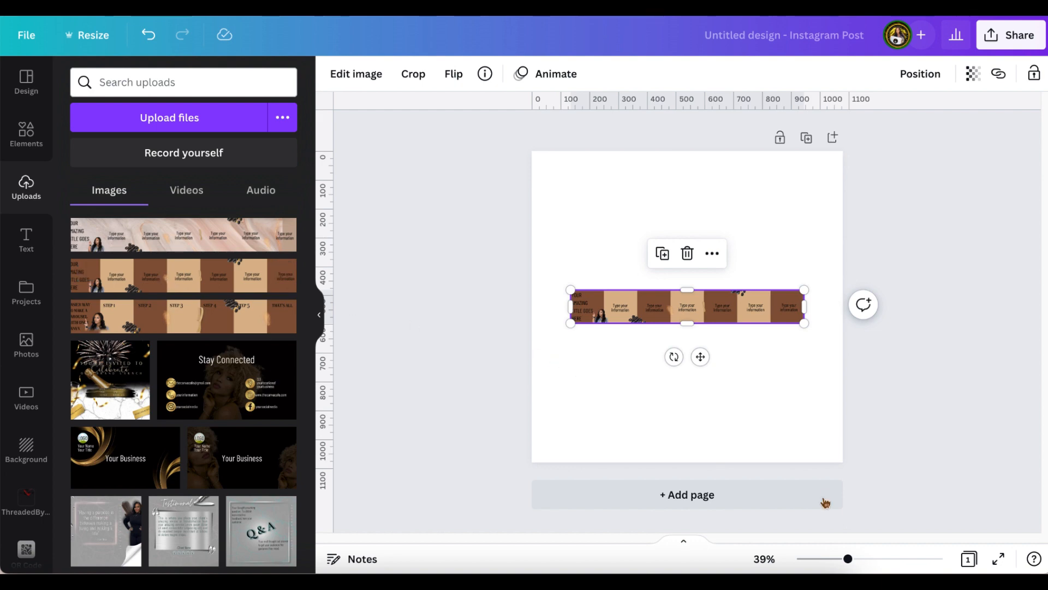
left_click_drag(847, 558, 789, 558)
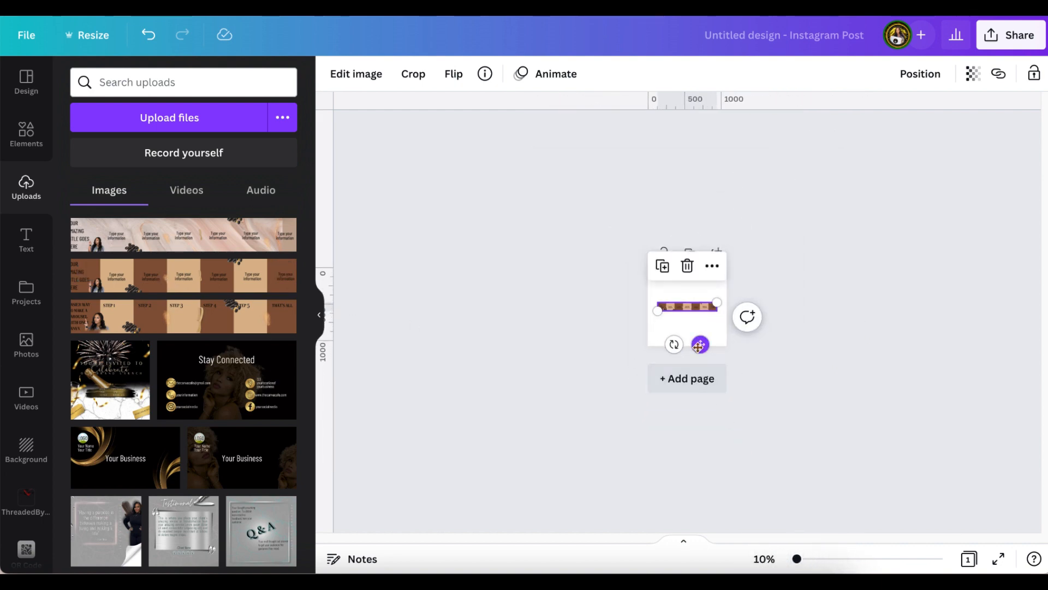
left_click_drag(699, 345, 687, 313)
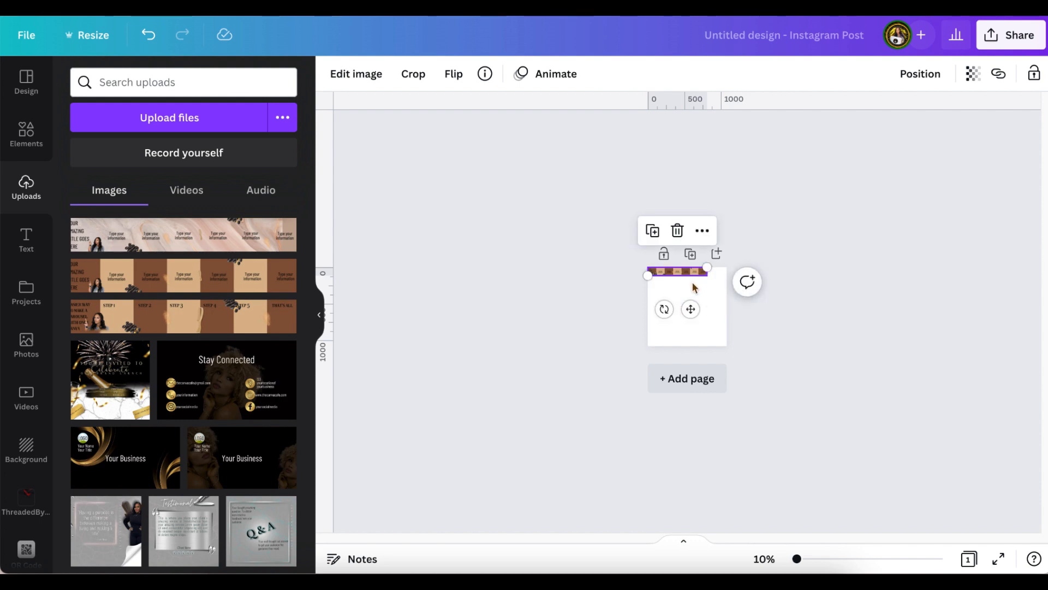
Enlarge the brown-and-tan carousel image from its upper-left corner until its height fills the page and only the title slide shows.
left_click_drag(798, 560, 825, 559)
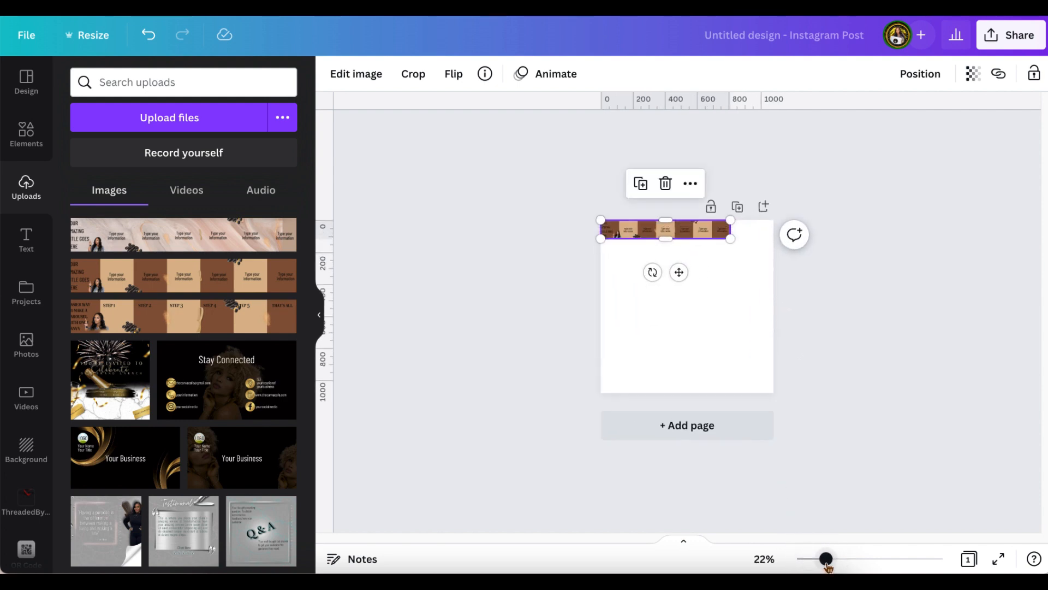
left_click_drag(730, 238, 953, 546)
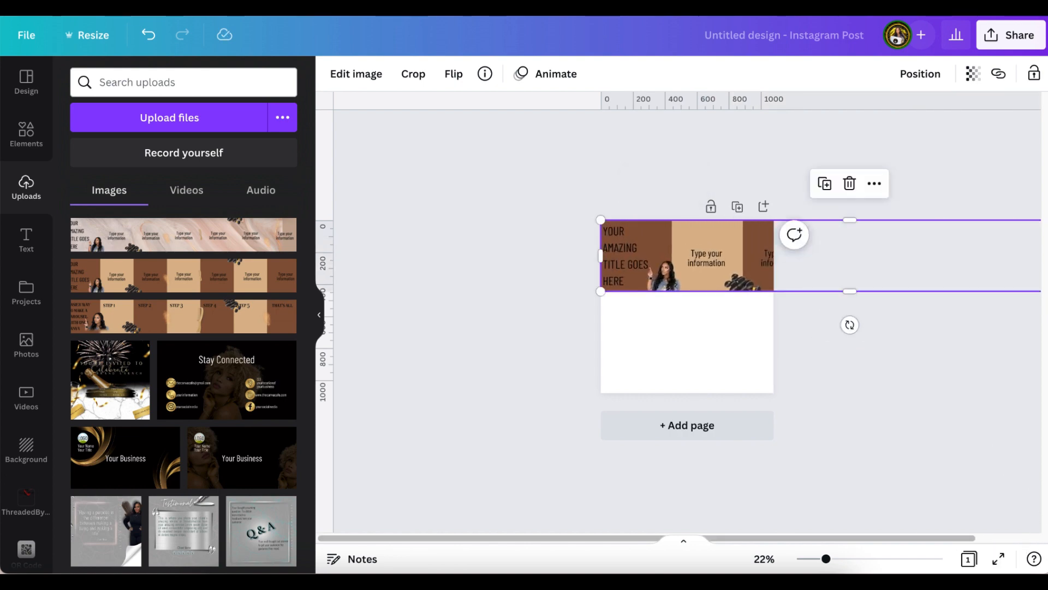
left_click_drag(825, 559, 796, 558)
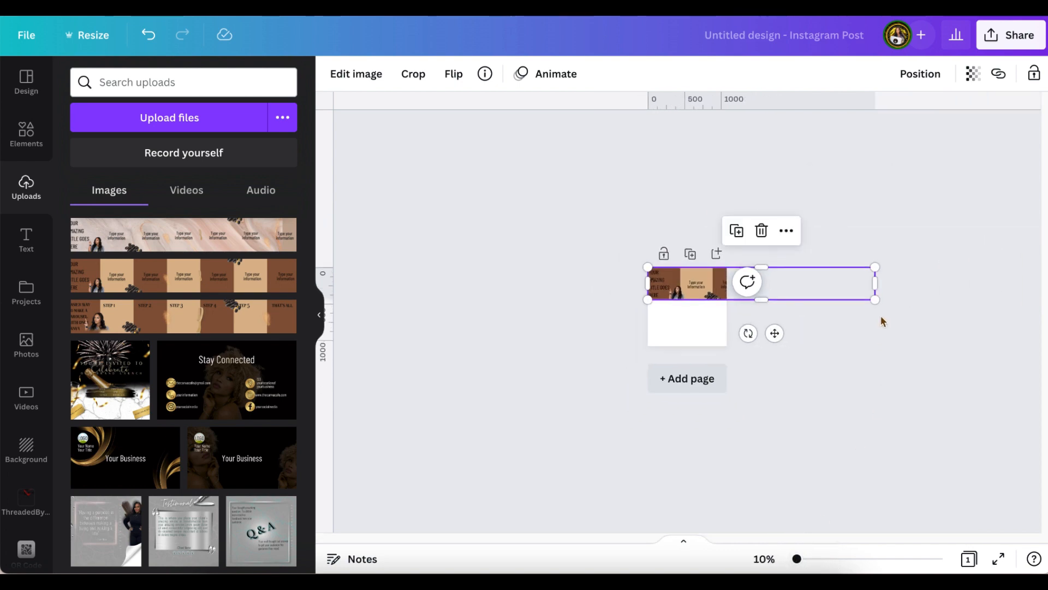
left_click_drag(875, 298, 1047, 551)
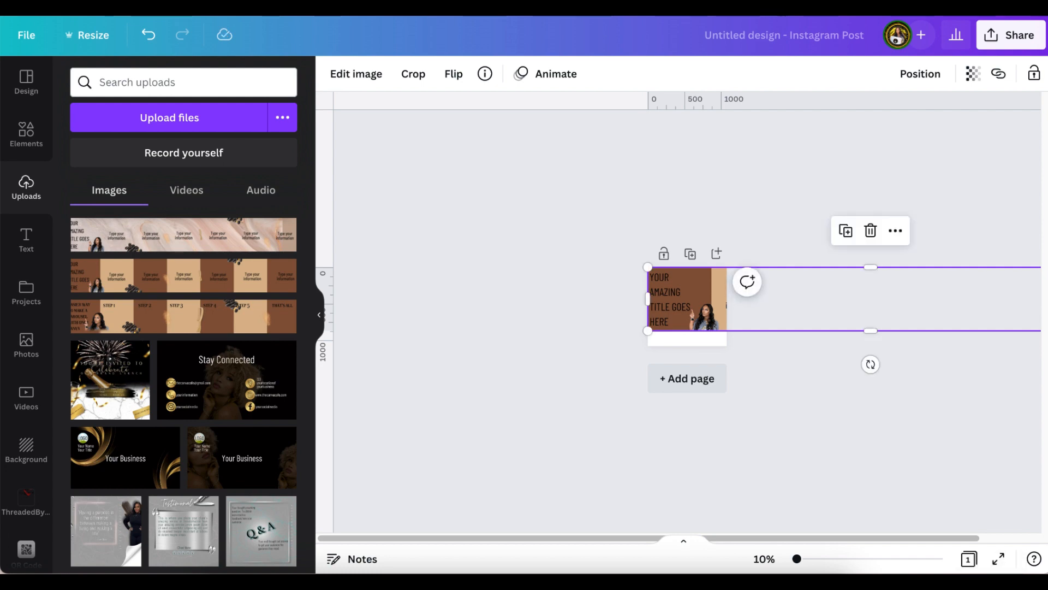
left_click(323, 320)
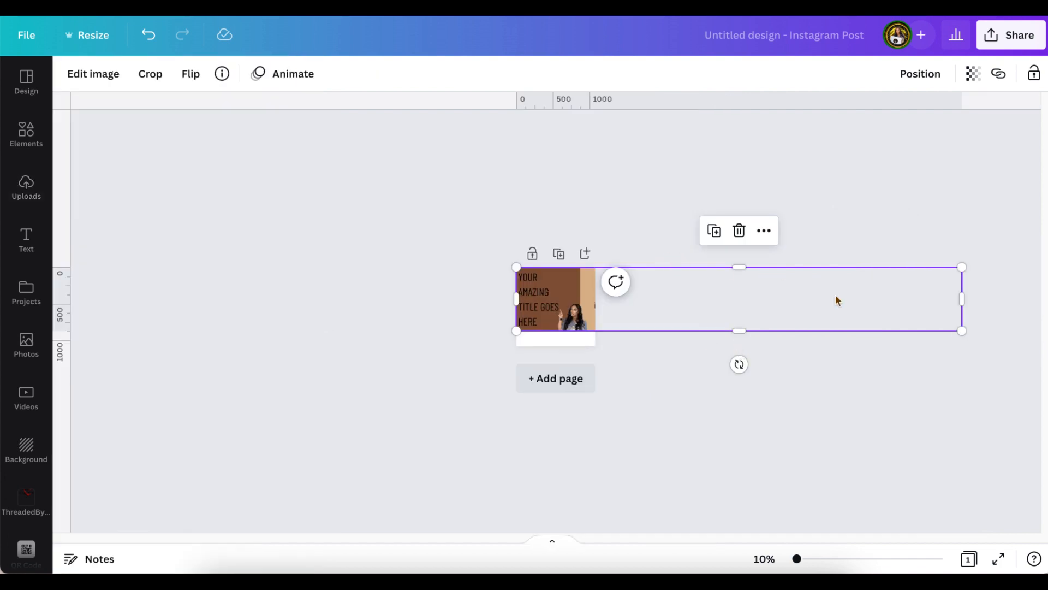
left_click_drag(964, 333, 1041, 370)
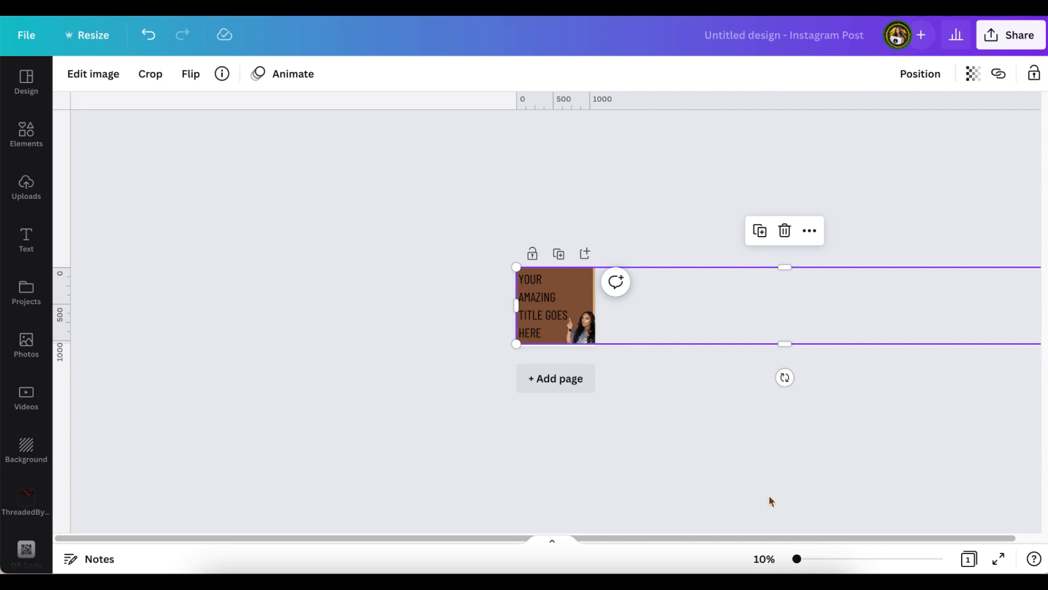
left_click_drag(808, 538, 871, 535)
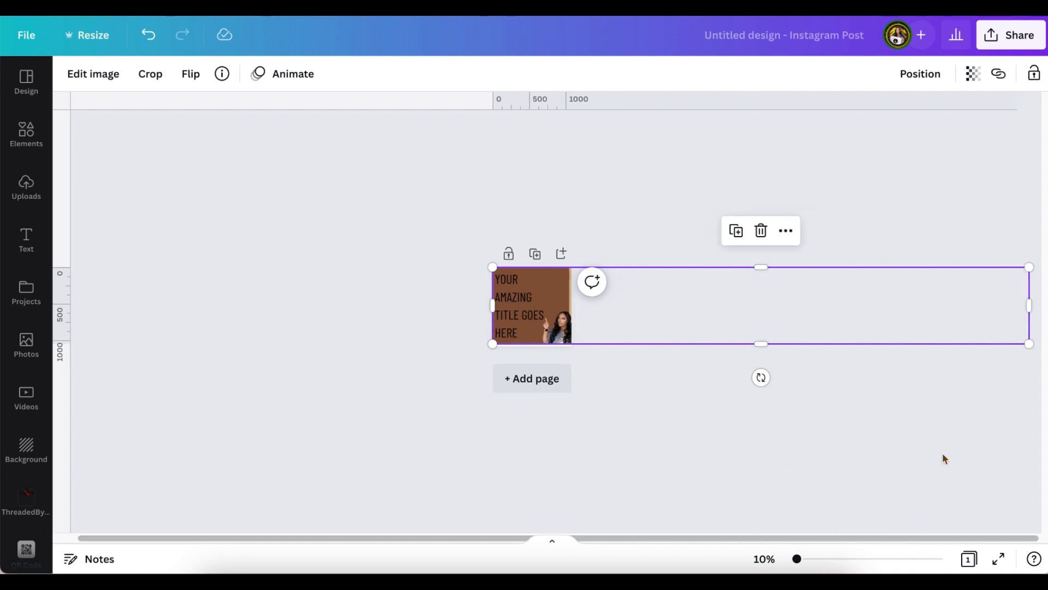
left_click_drag(1030, 346, 1044, 355)
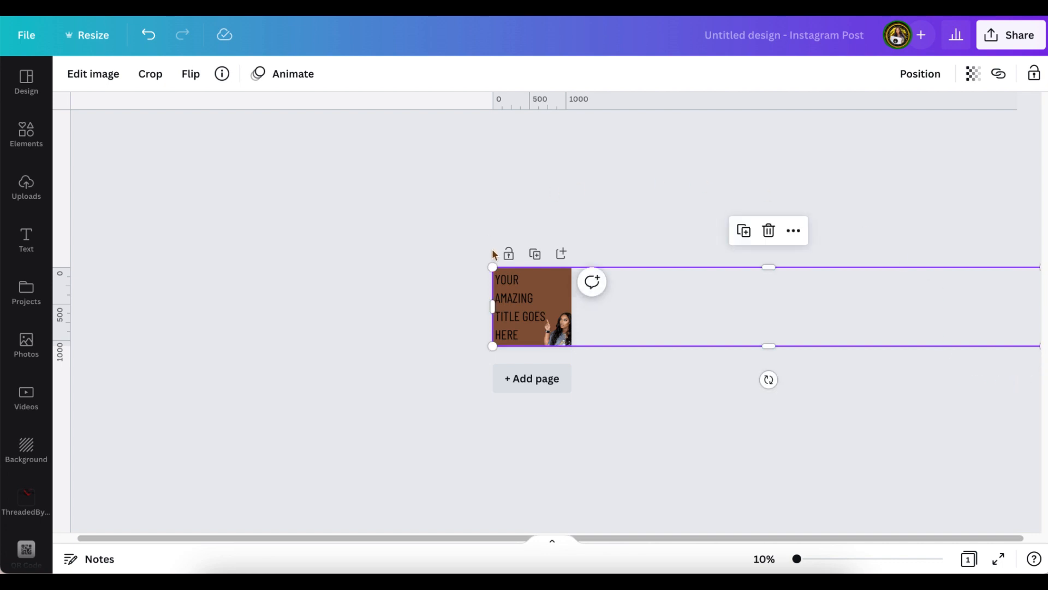
Duplicate the page twice, shifting the carousel image left by one slide width on each copy so pages 2 and 3 show the next slides.
left_click(535, 254)
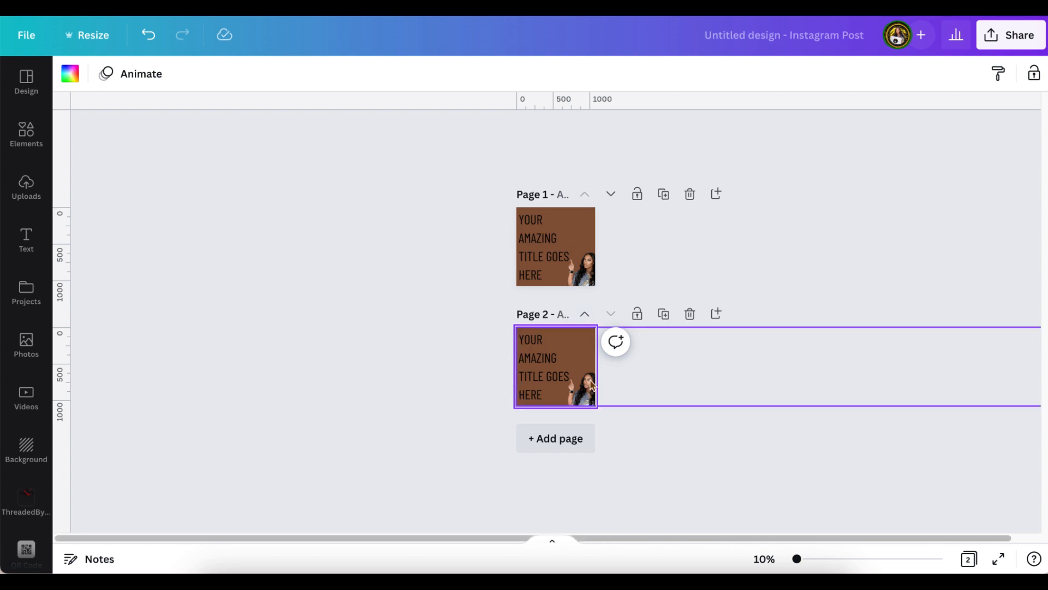
left_click_drag(591, 376, 511, 377)
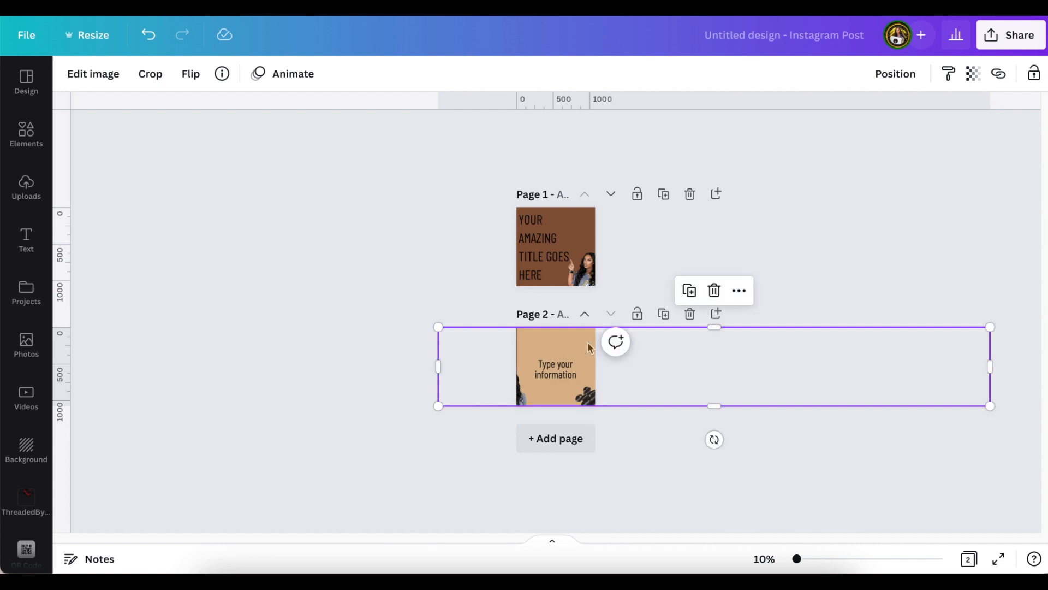
left_click(663, 314)
left_click_drag(593, 428, 497, 419)
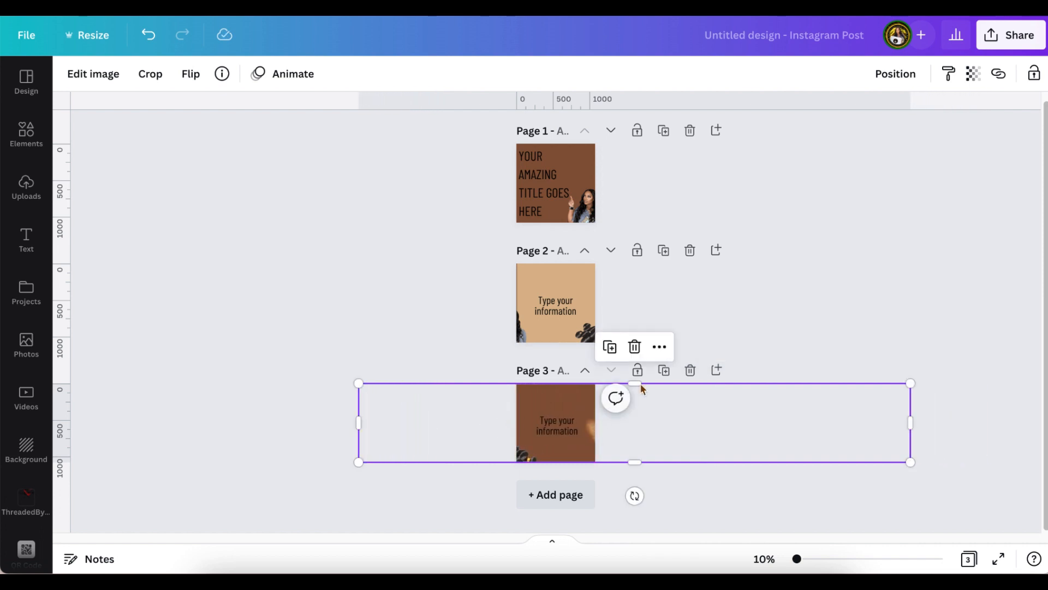
Create pages 4 and 5 by duplicating the preceding page and shifting the carousel image left to the fourth and fifth slides.
left_click(664, 372)
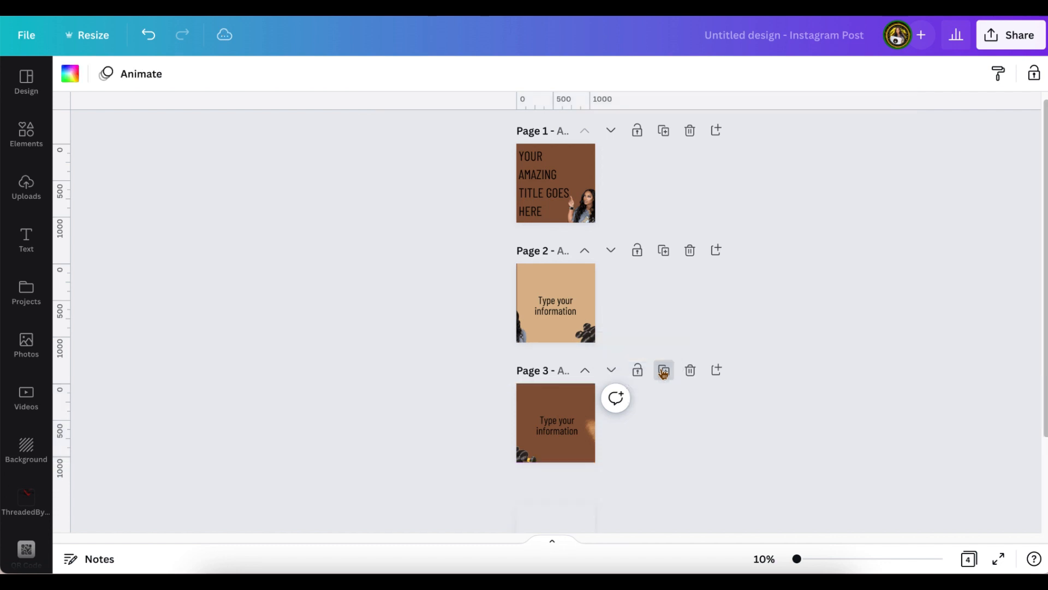
left_click_drag(577, 416, 503, 410)
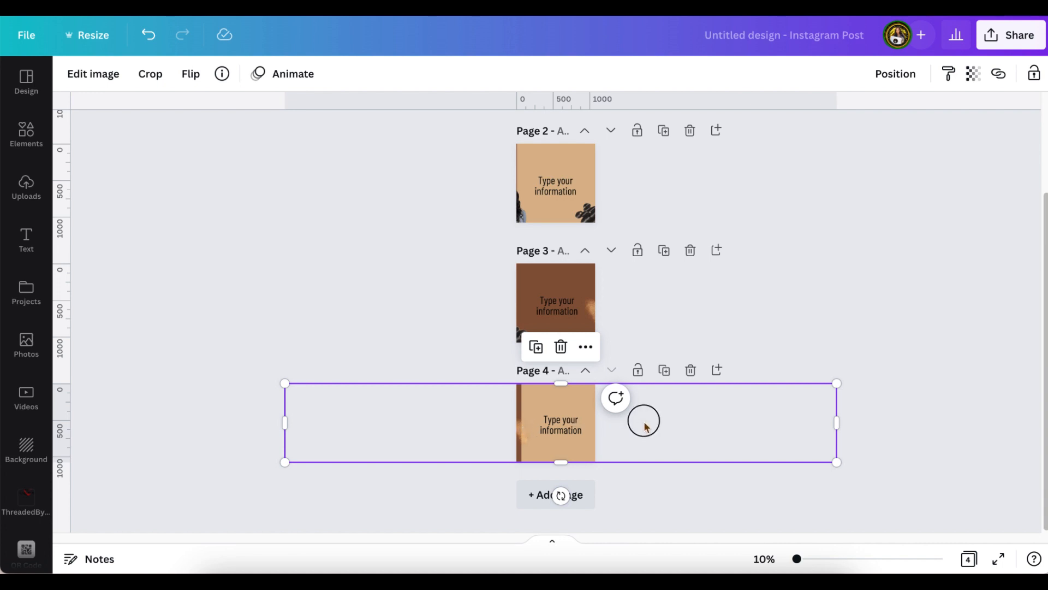
left_click_drag(644, 426, 636, 423)
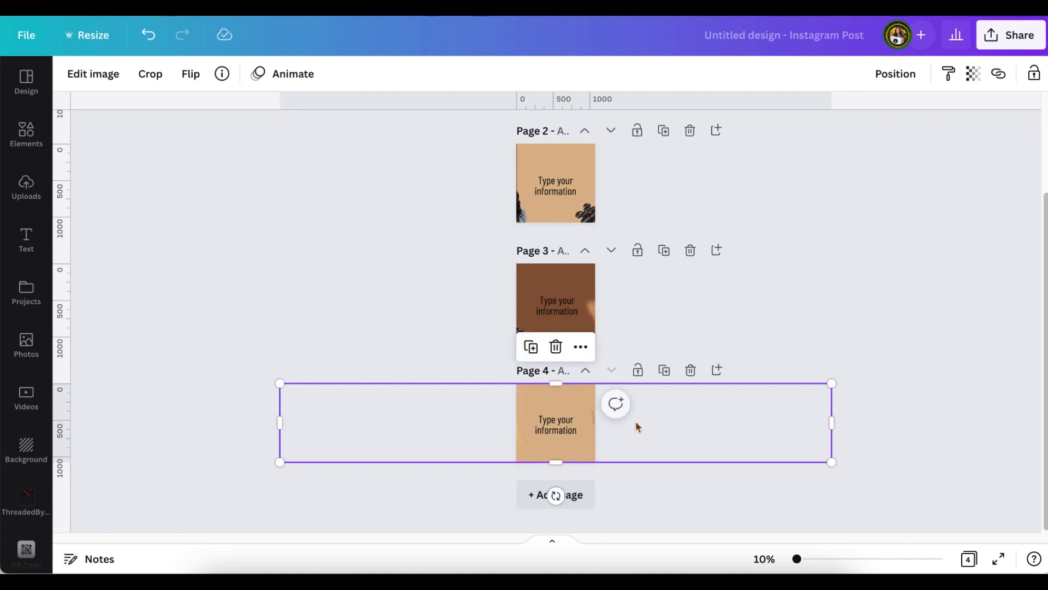
left_click(666, 374)
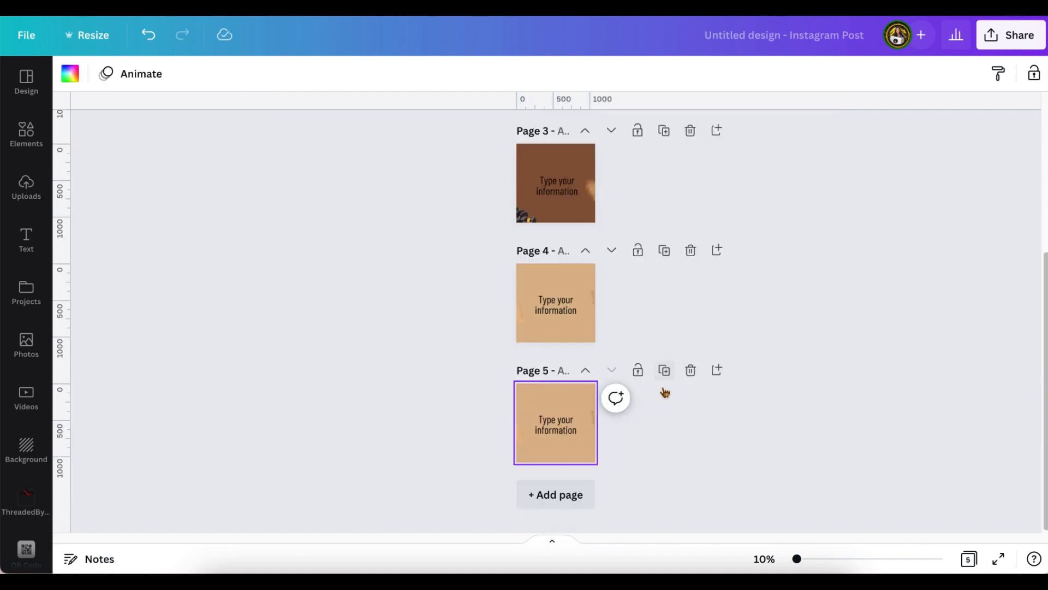
left_click_drag(585, 422, 506, 425)
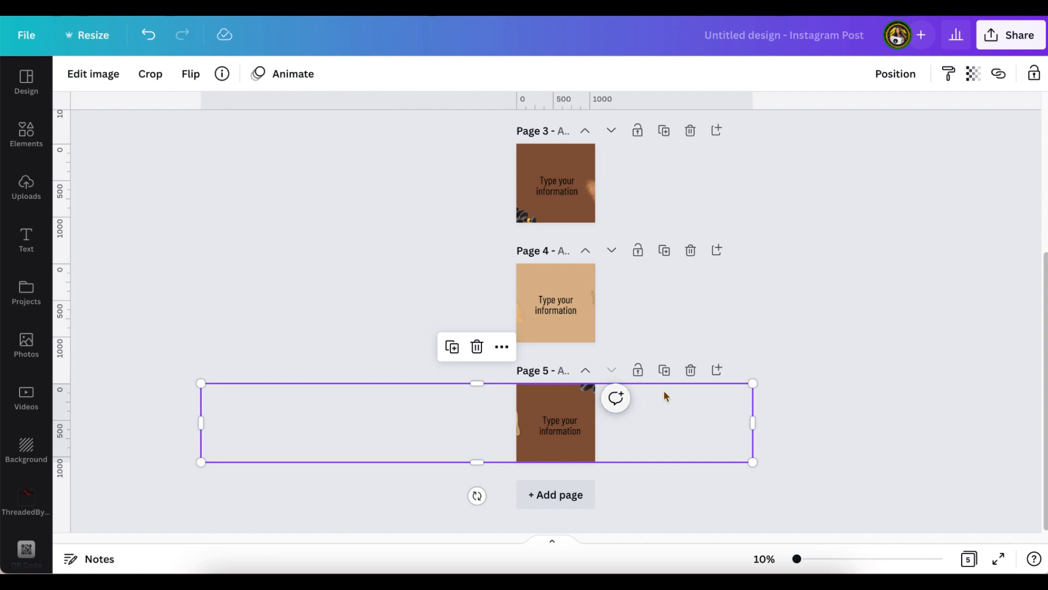
Create pages 6 and 7 the same way, ending with the carousel image's right edge aligned to page 7's right edge.
left_click(664, 371)
left_click(571, 429)
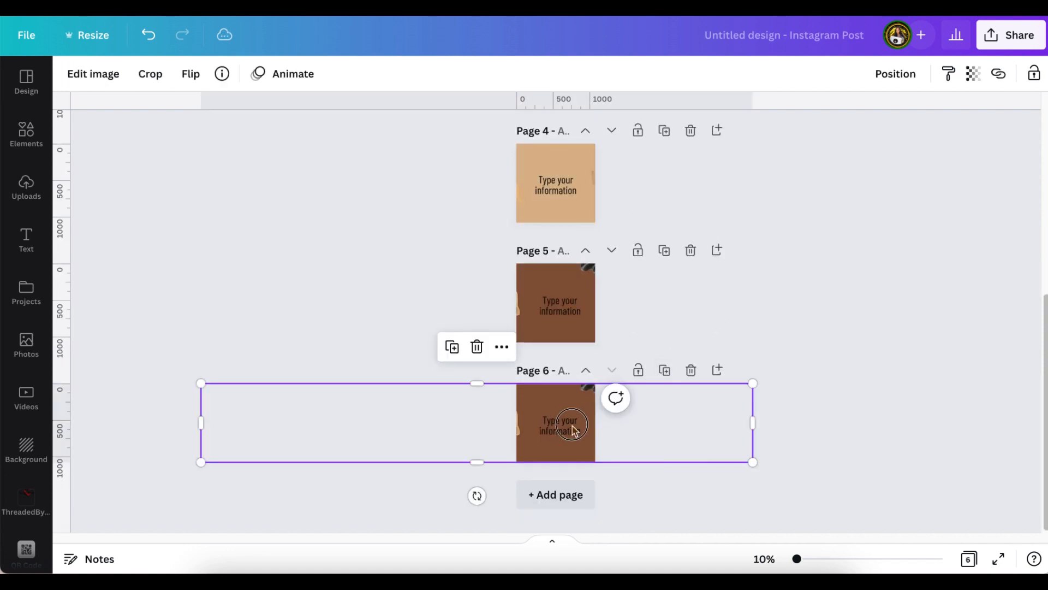
left_click_drag(571, 428, 493, 424)
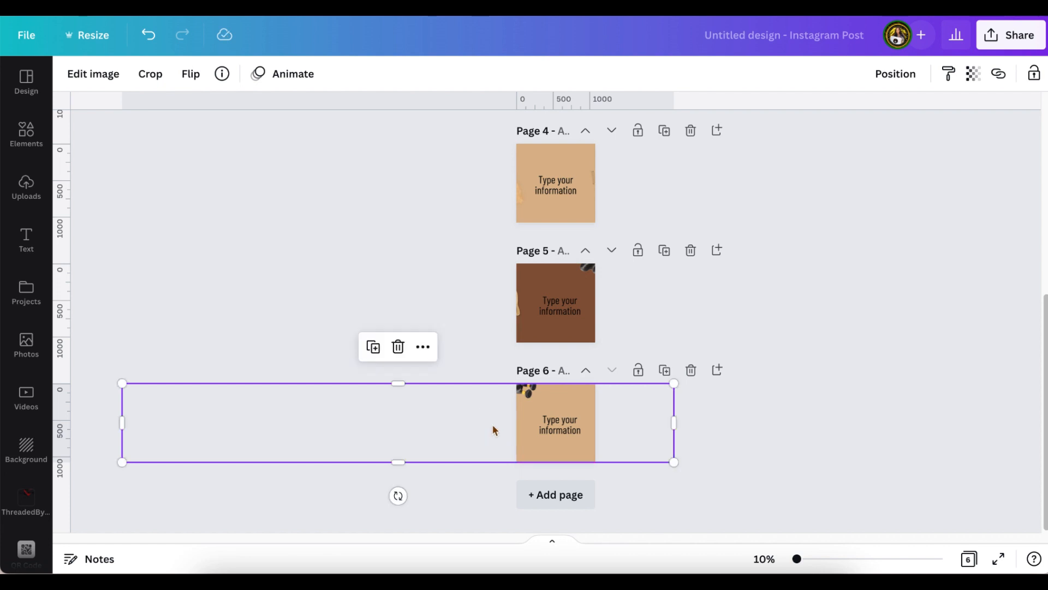
left_click(665, 371)
left_click(608, 429)
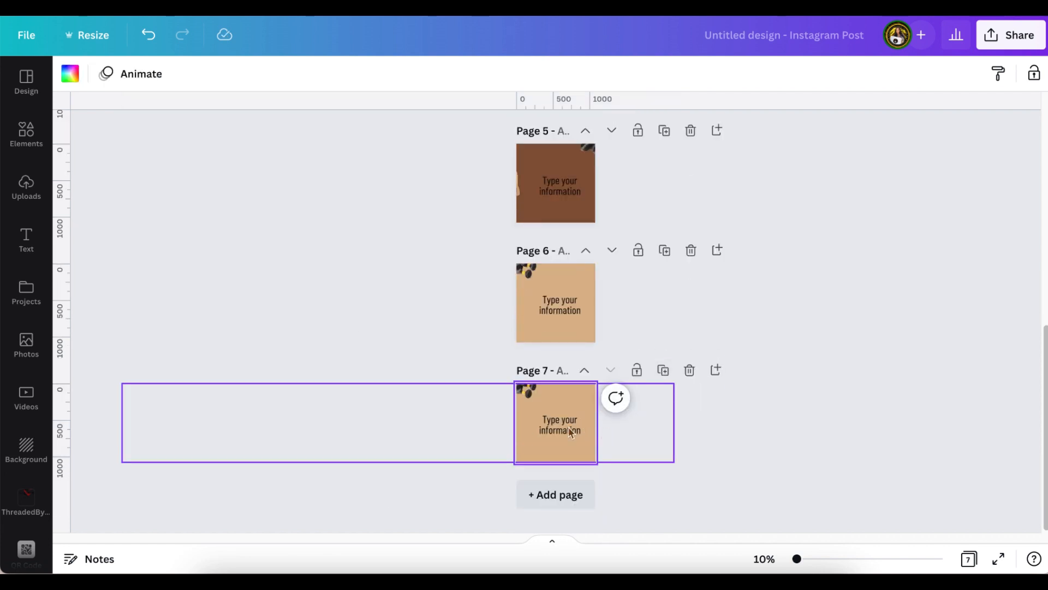
left_click_drag(565, 424, 491, 424)
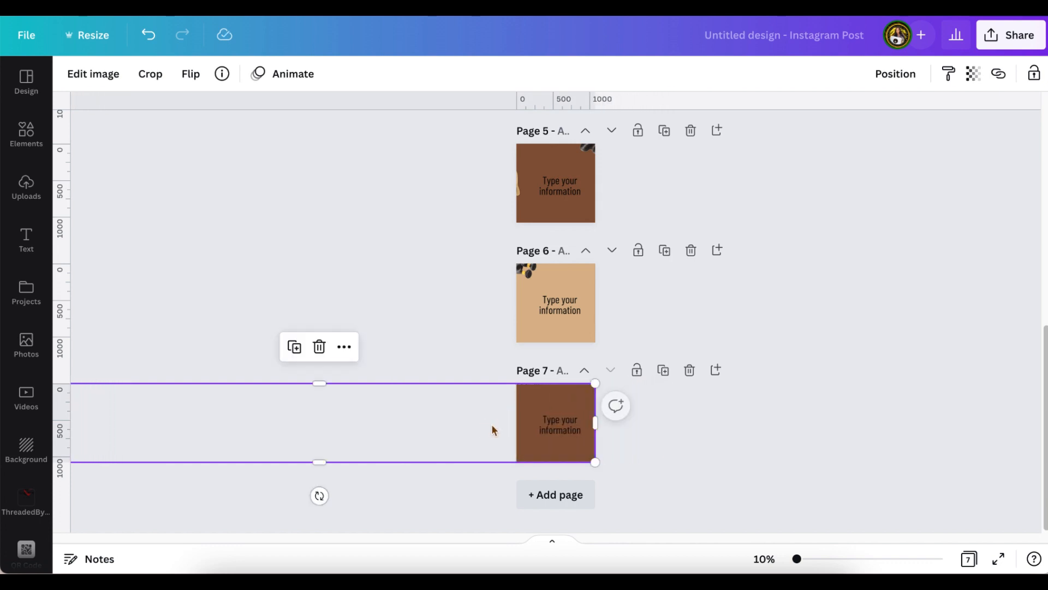
left_click(704, 427)
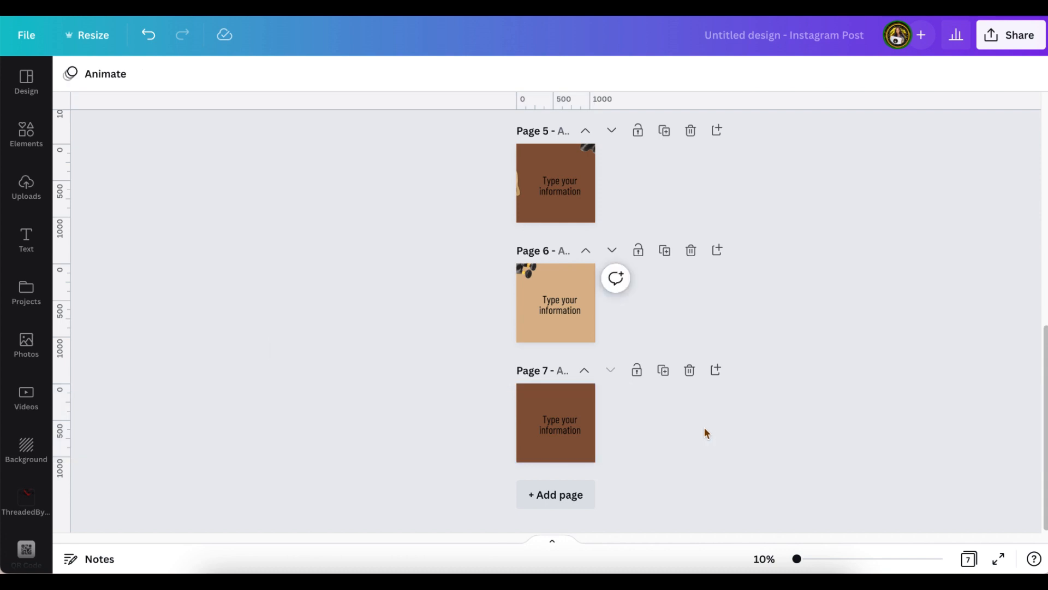
Review all seven pages at a larger zoom, checking how the graphics continue from one slide to the next.
left_click_drag(804, 560, 825, 559)
scroll(863, 404, "up", 2)
scroll(858, 385, "up", 10)
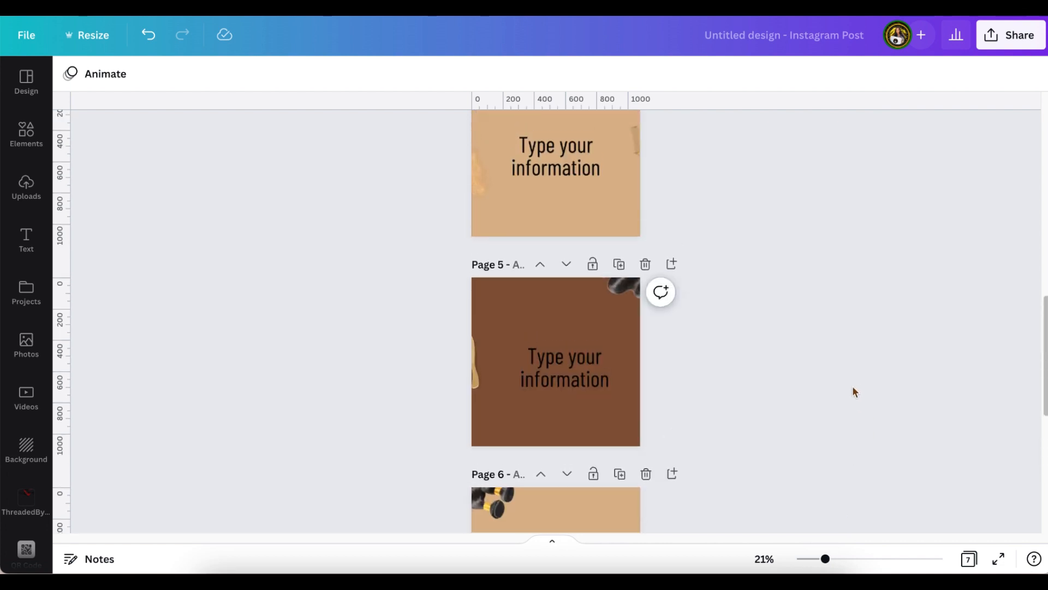
scroll(853, 389, "up", 7)
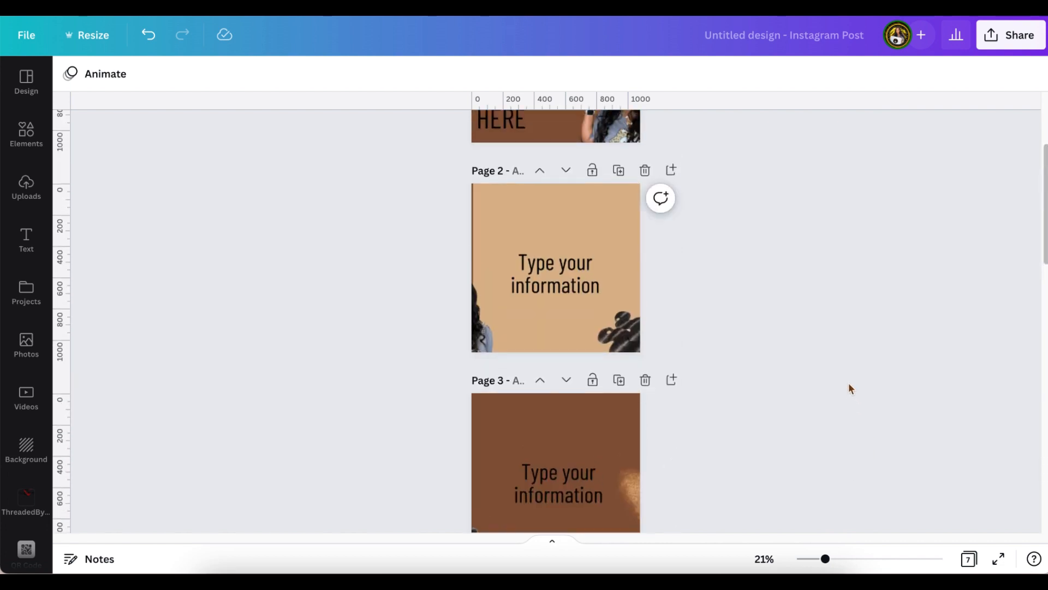
left_click(825, 561)
left_click_drag(825, 561, 837, 563)
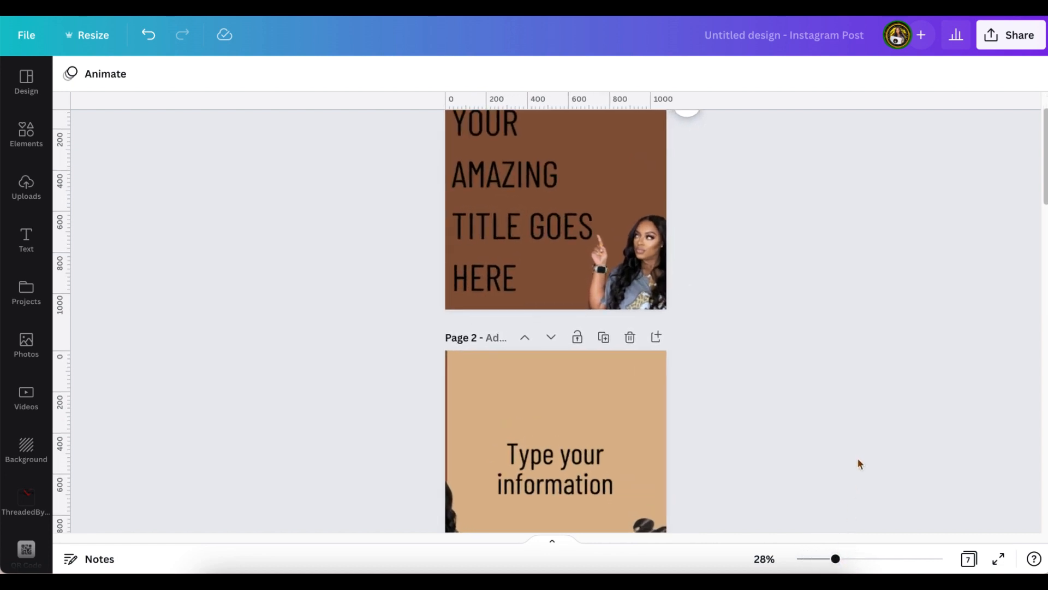
scroll(857, 446, "up", 2)
scroll(856, 450, "down", 8)
scroll(857, 456, "down", 10)
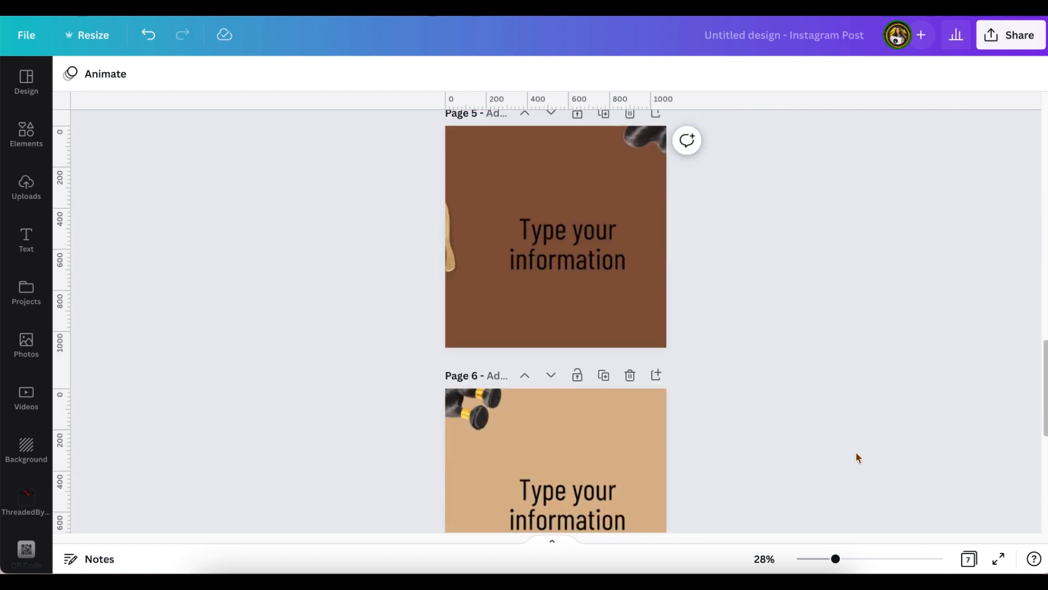
scroll(857, 458, "down", 3)
scroll(856, 457, "down", 7)
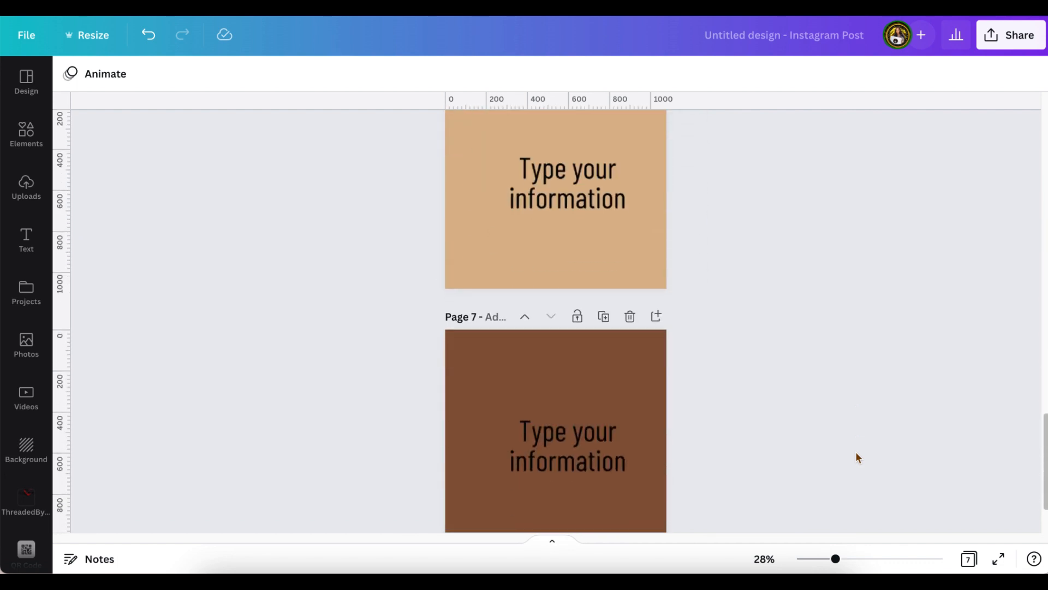
scroll(628, 459, "up", 2)
left_click(546, 447)
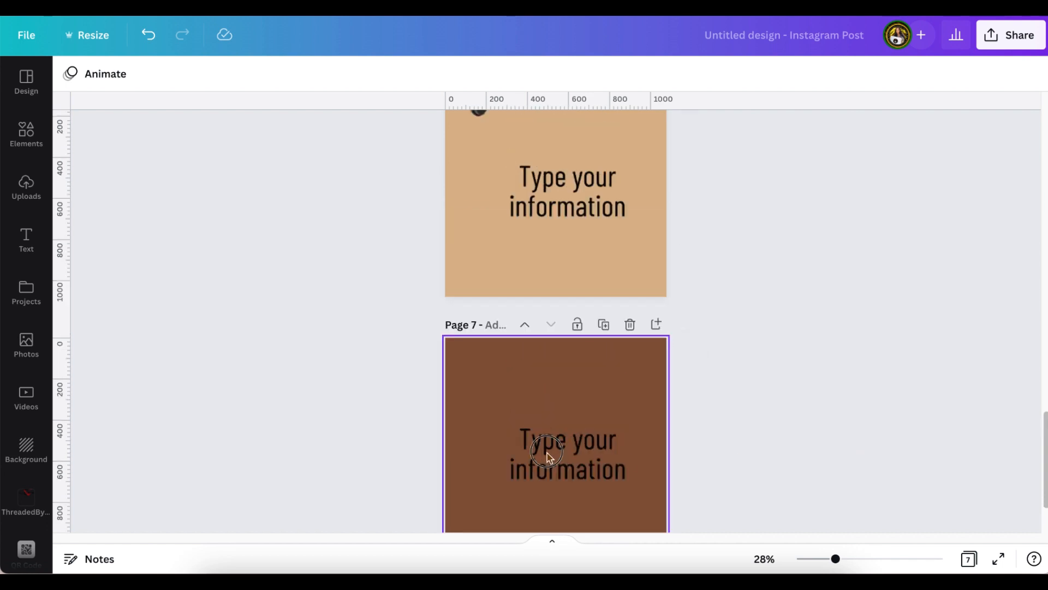
left_click(762, 445)
scroll(761, 446, "up", 3)
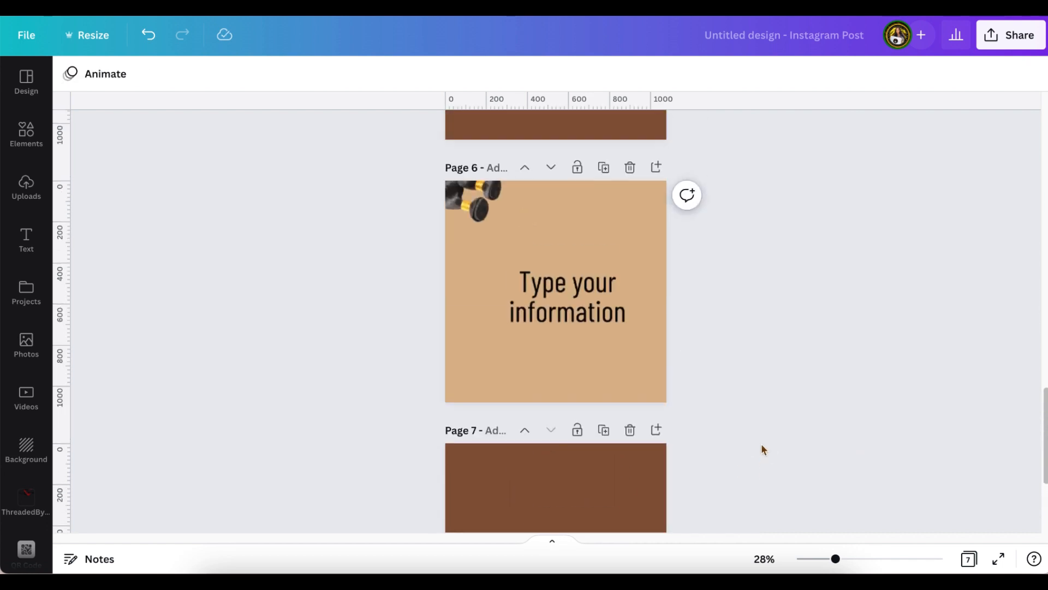
scroll(761, 446, "up", 1)
scroll(761, 446, "up", 7)
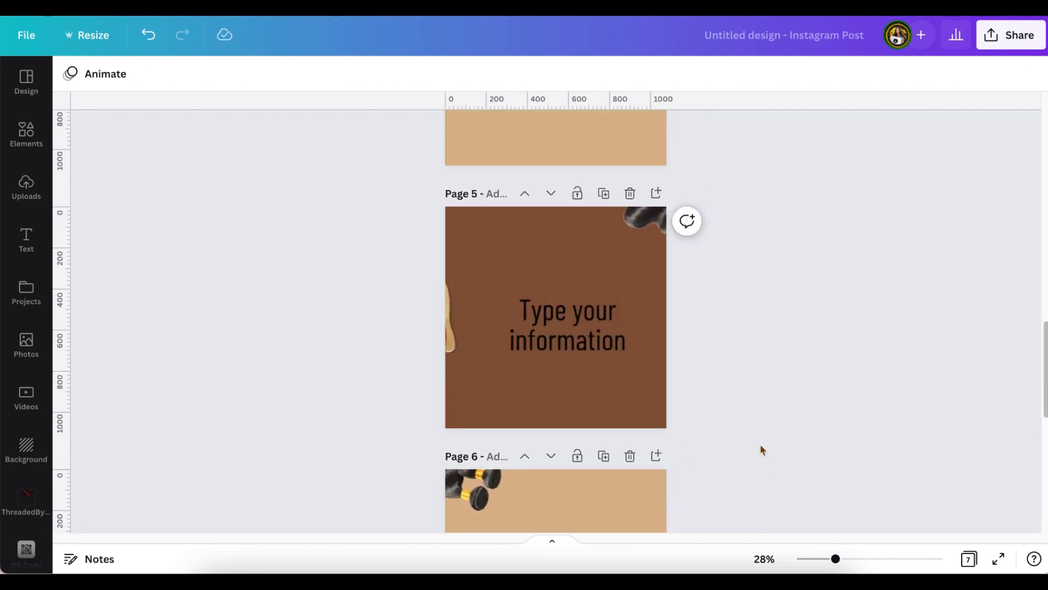
scroll(761, 447, "up", 5)
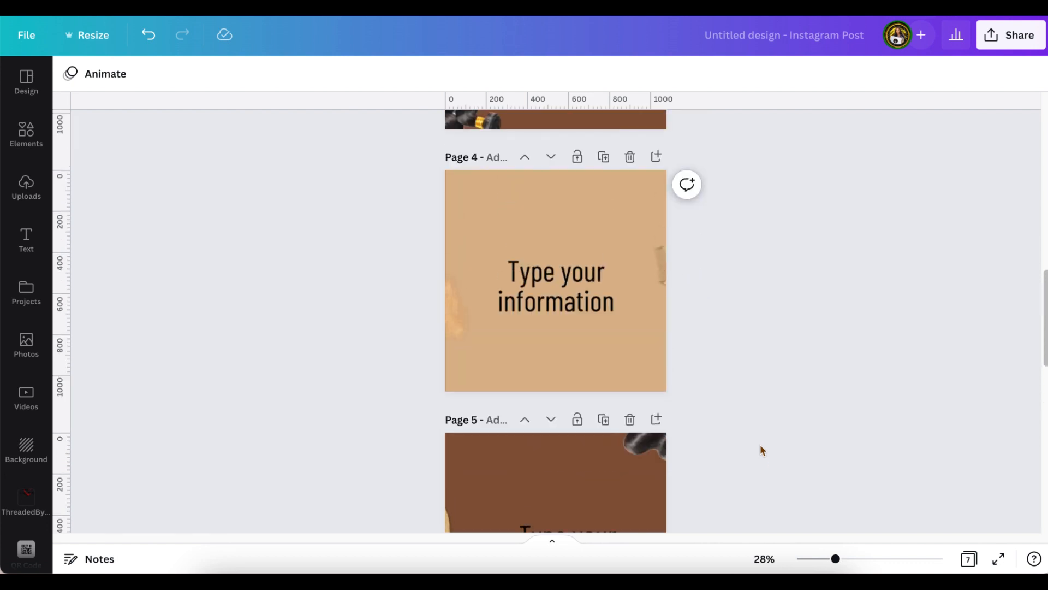
scroll(761, 446, "up", 4)
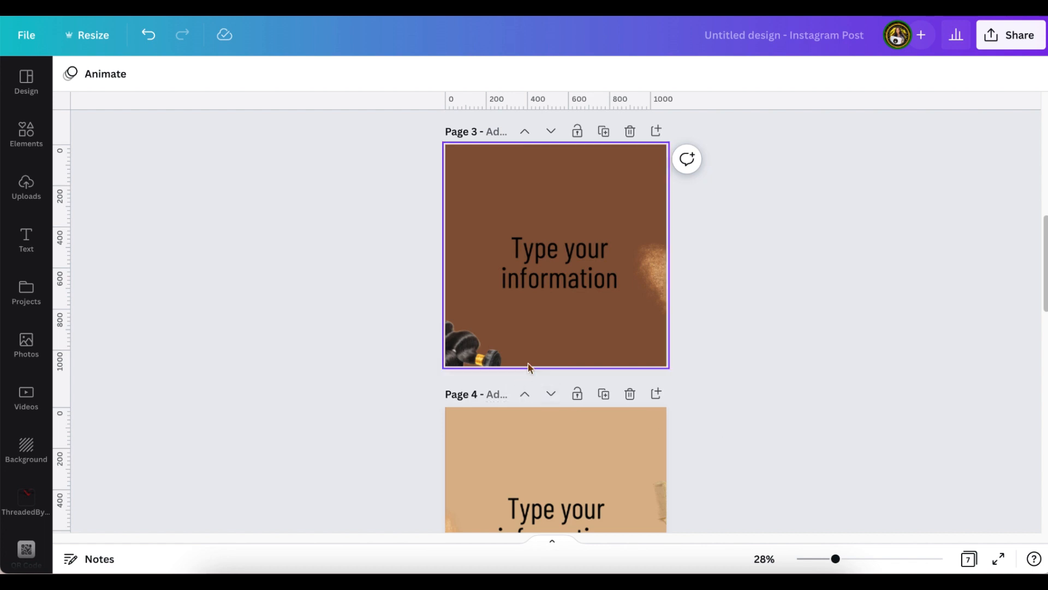
scroll(537, 366, "up", 7)
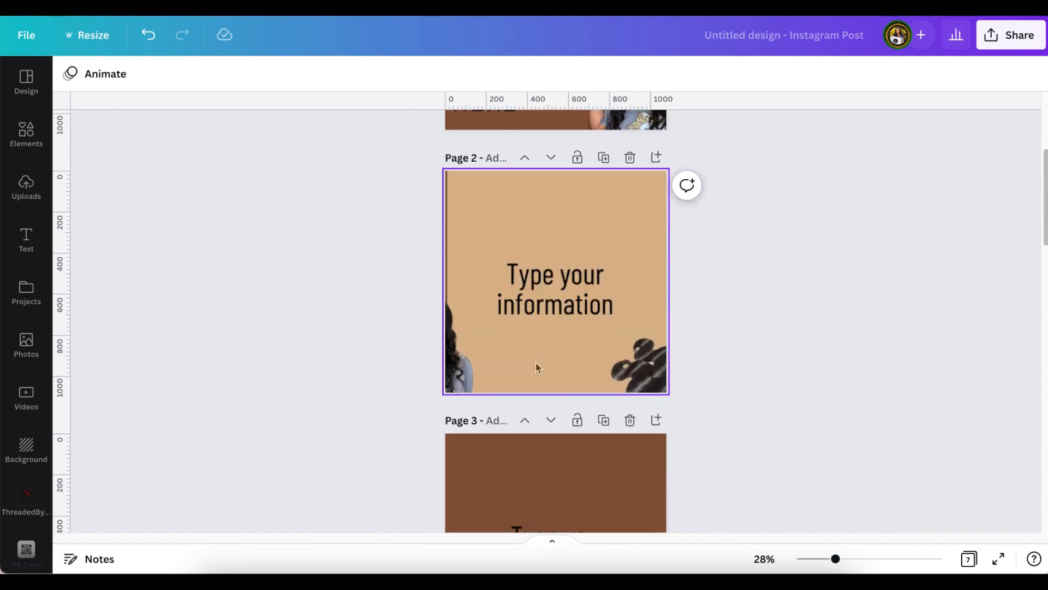
Add the text "add more information" to page 2, enlarge it to size 79.4 and place it above the "Type your information" text.
left_click(526, 216)
key("t")
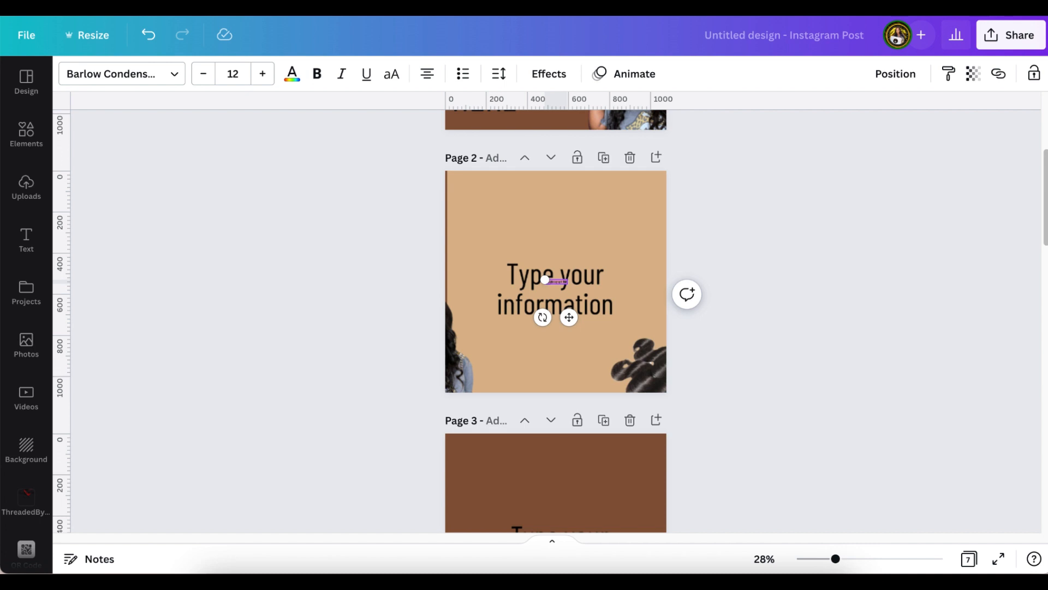
key("BackSpace")
left_click_drag(545, 279, 408, 254)
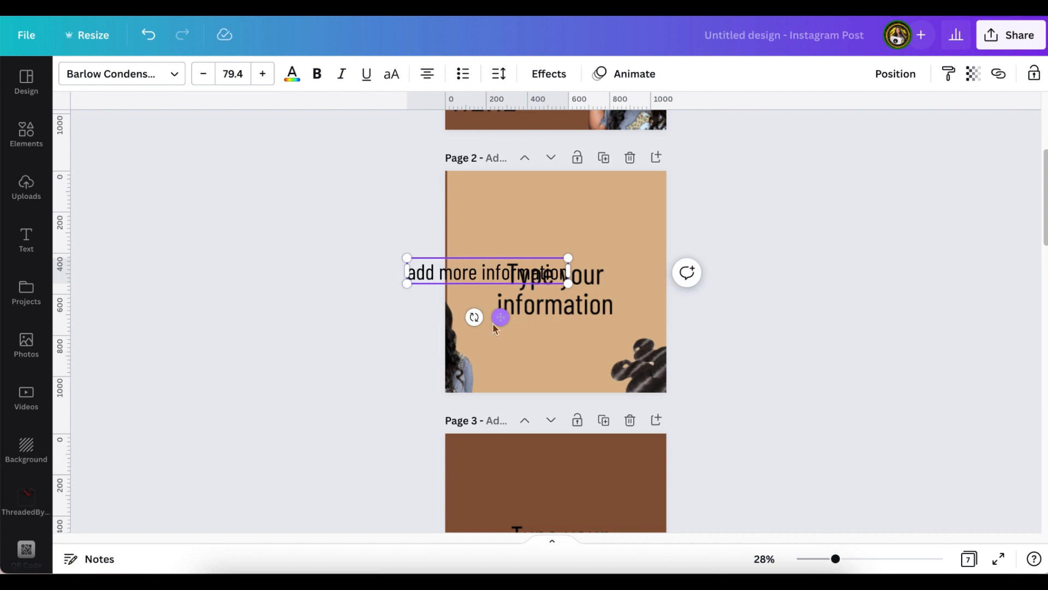
left_click_drag(502, 318, 563, 268)
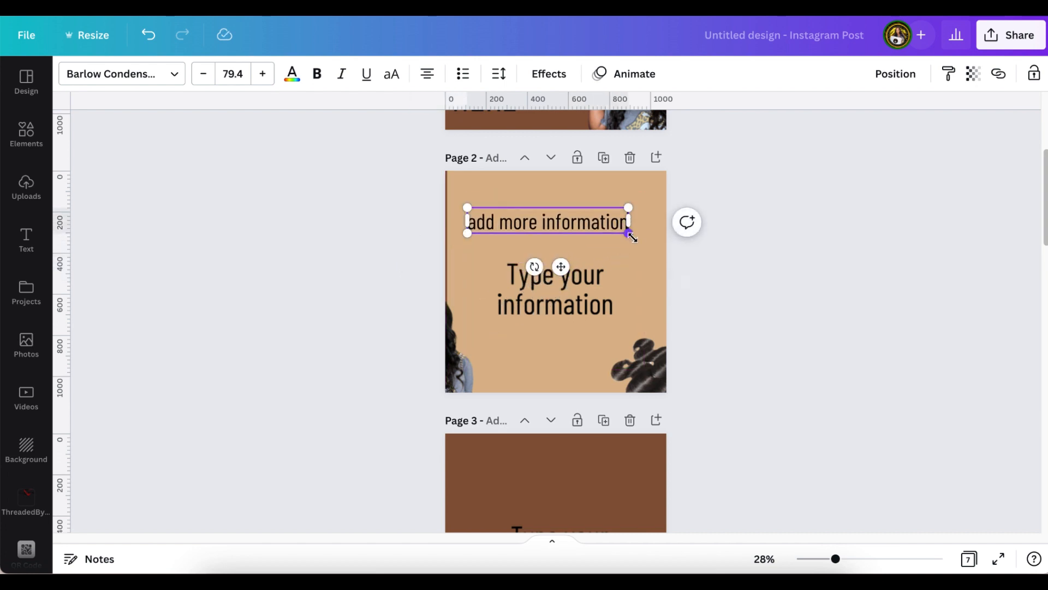
Enlarge page 2's "add more information" text to size 95.3 and reposition it centred near the page's upper edge.
left_click_drag(635, 246, 661, 240)
left_click_drag(579, 273, 569, 260)
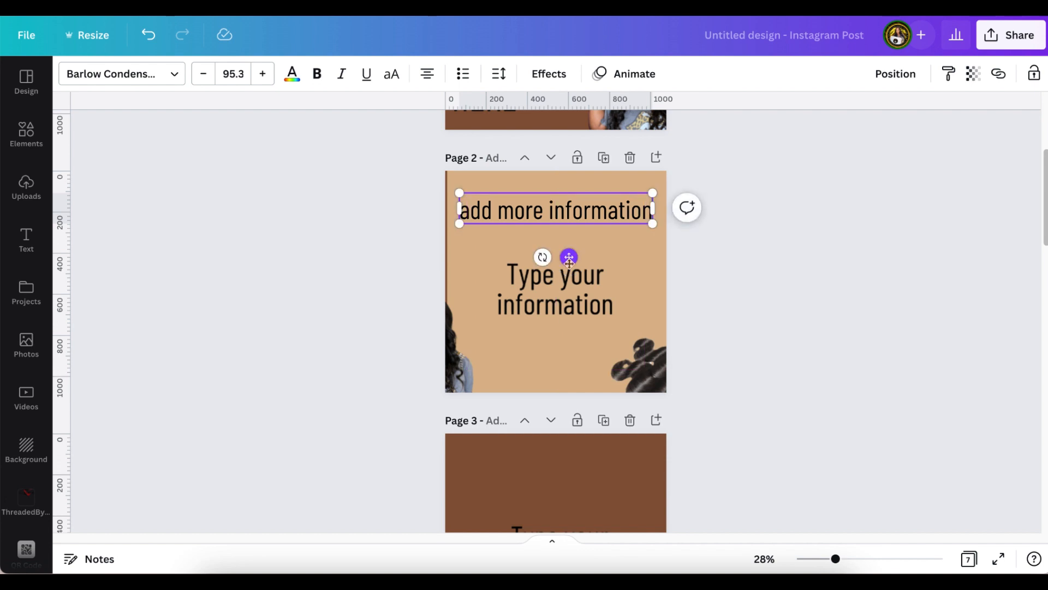
left_click(759, 354)
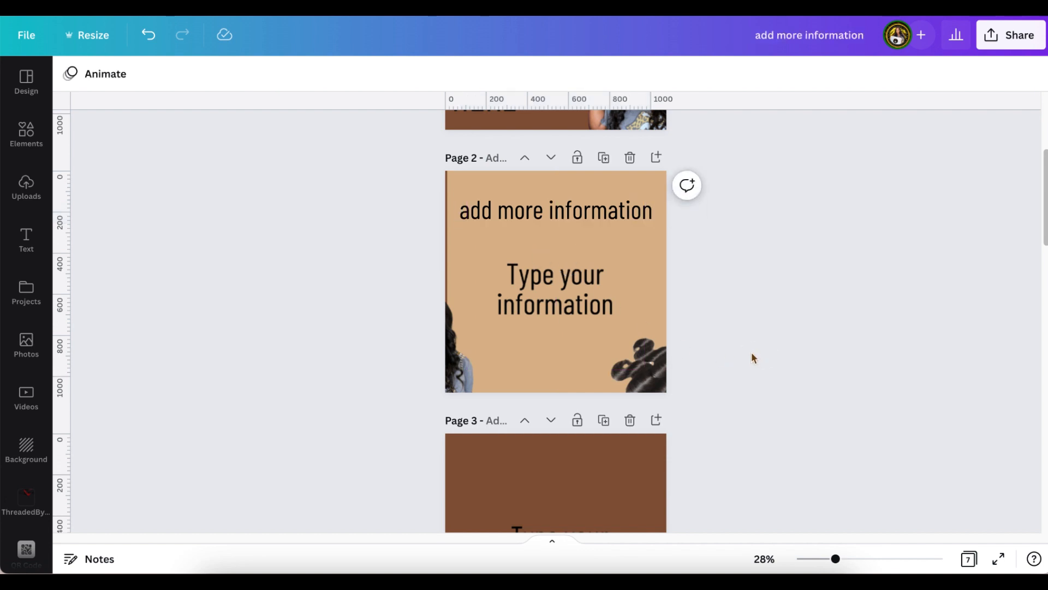
scroll(751, 353, "up", 1)
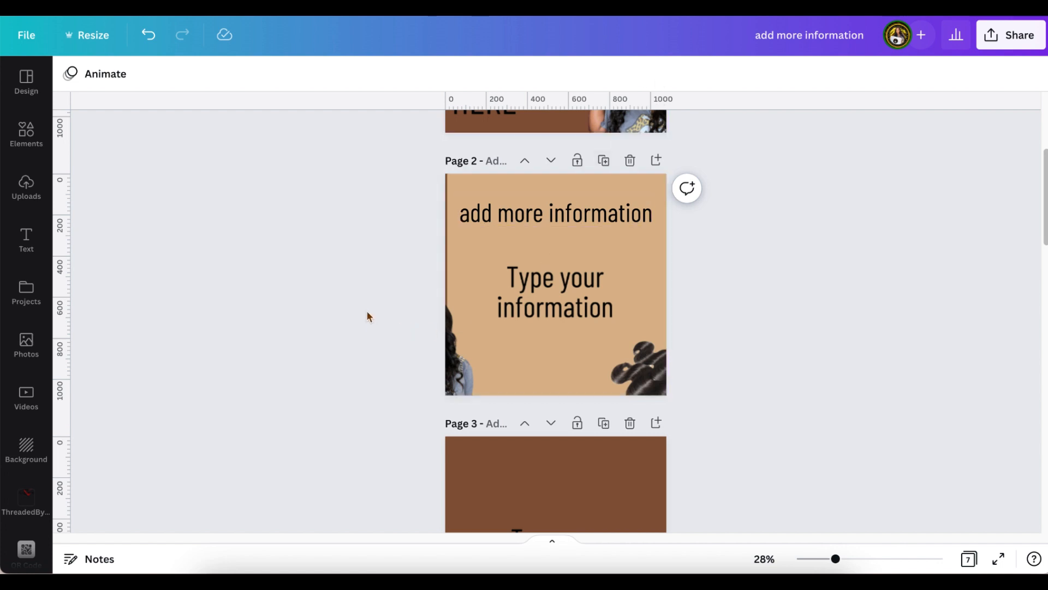
scroll(363, 295, "up", 5)
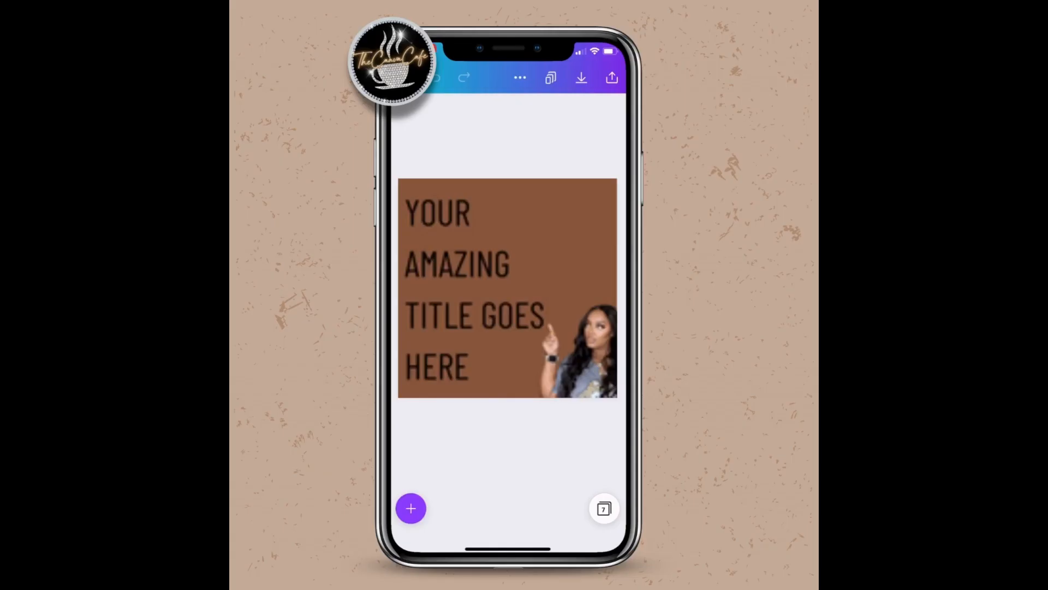
In the Canva mobile app, look through the carousel slides and examine the woman's image on the first slide up close.
scroll(507, 288, "right", 4)
scroll(507, 288, "right", 4)
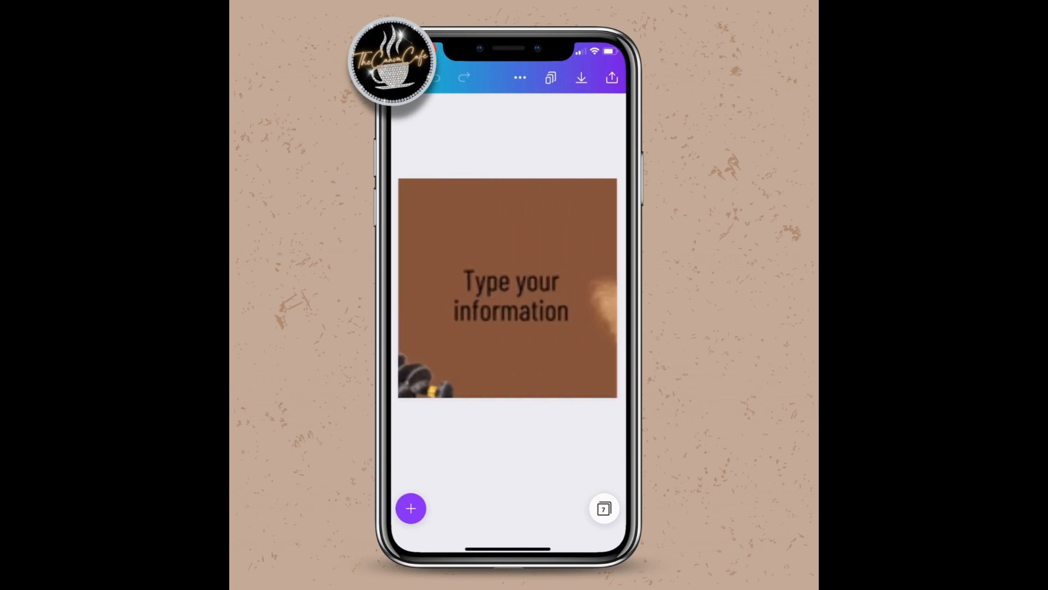
scroll(507, 288, "right", 4)
scroll(508, 288, "right", 4)
scroll(508, 287, "right", 4)
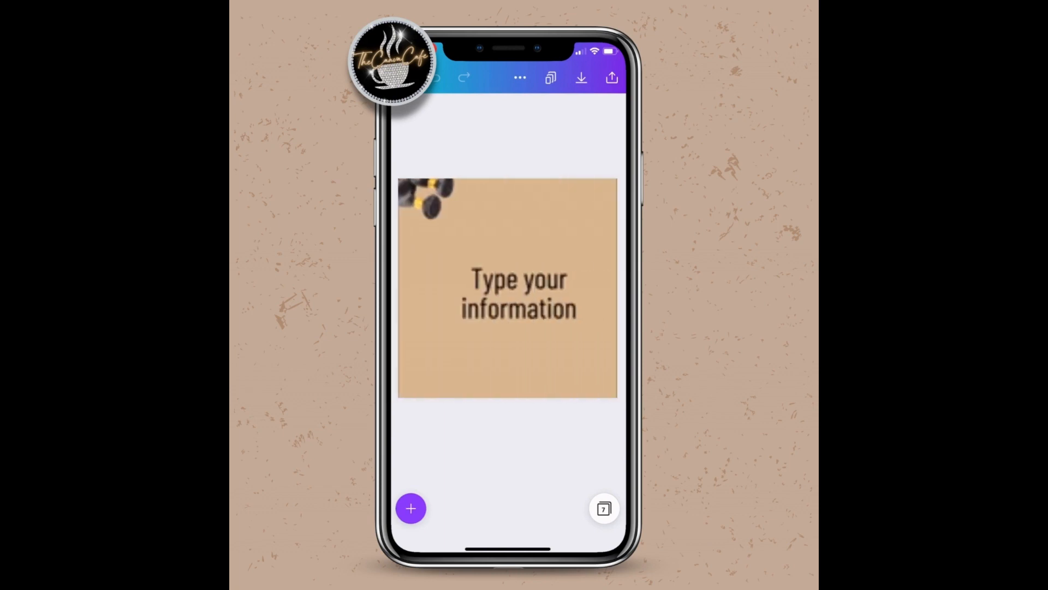
scroll(508, 288, "right", 4)
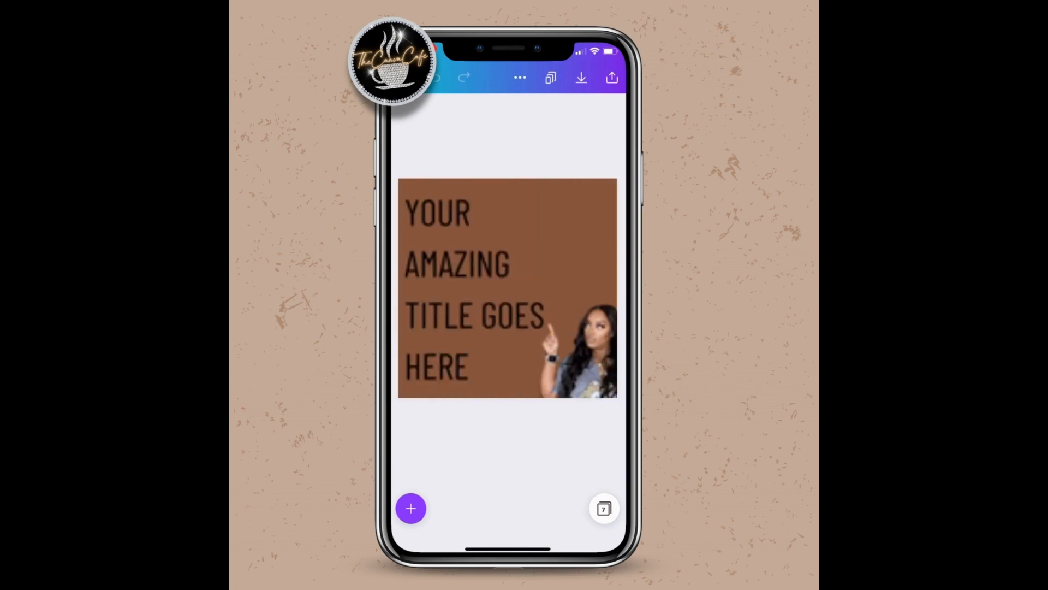
scroll(508, 328, "up", 5)
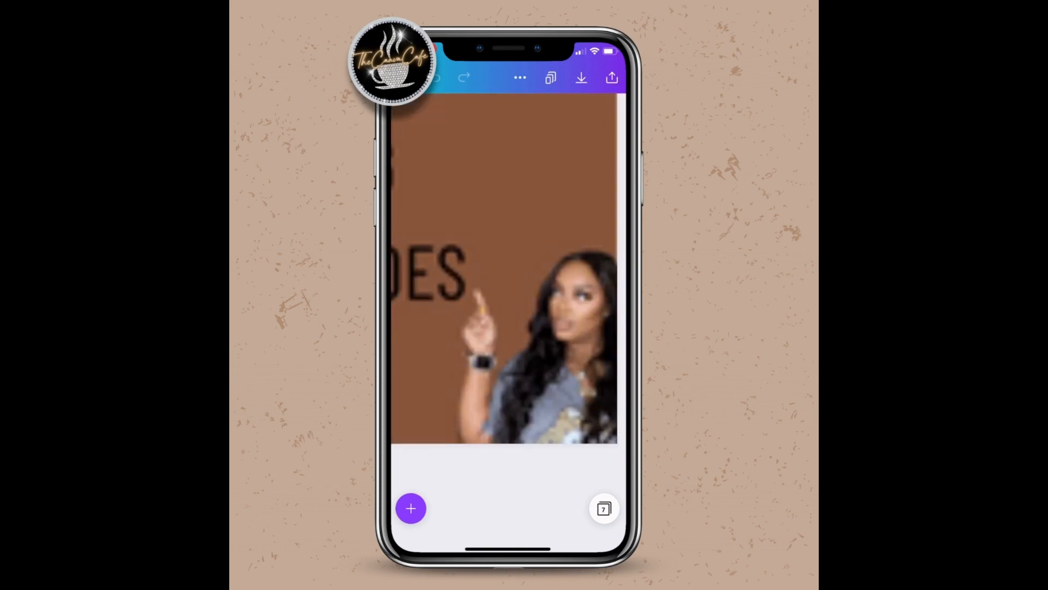
scroll(508, 288, "down", 5)
Save the carousel slides to the phone's camera roll and dismiss the sharing message.
left_click(612, 77)
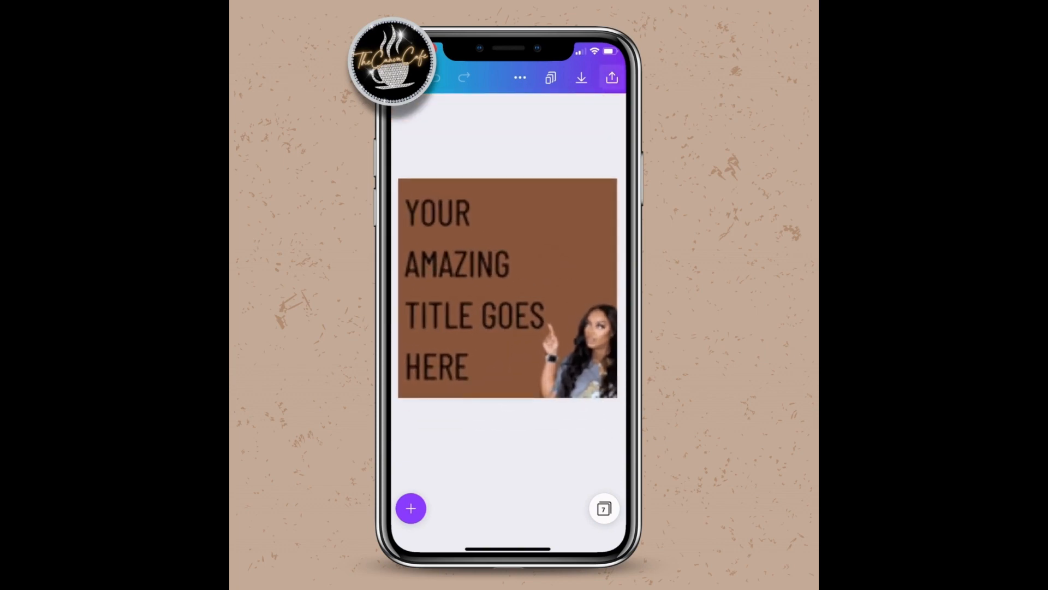
left_click(443, 382)
left_click(508, 489)
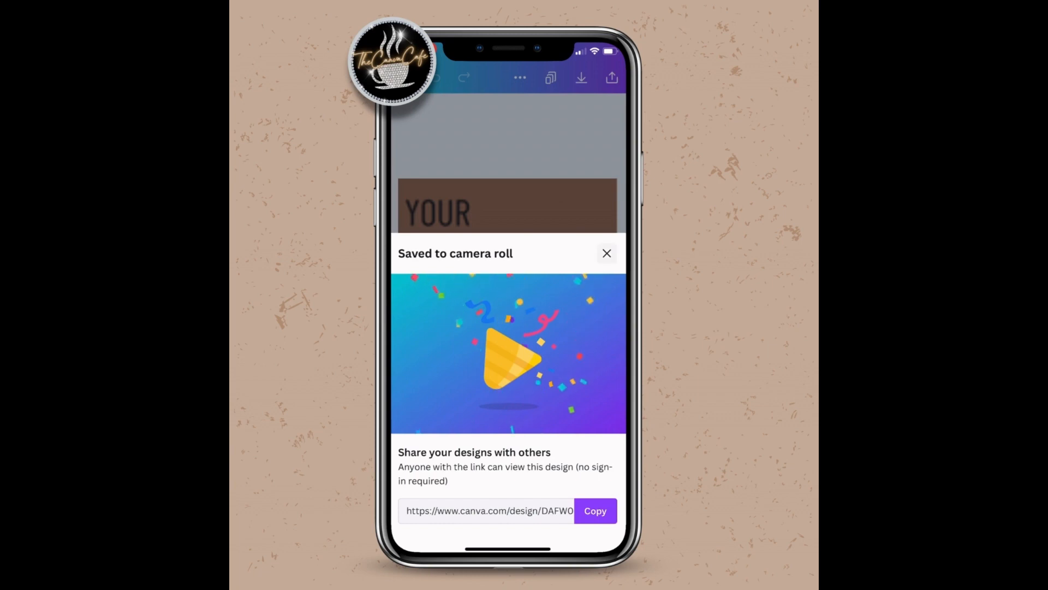
left_click(606, 254)
Switch to Instagram and select the seven carousel slides for a new post in order, starting with the title slide.
left_click_drag(508, 549, 509, 404)
left_click_drag(507, 284, 508, 164)
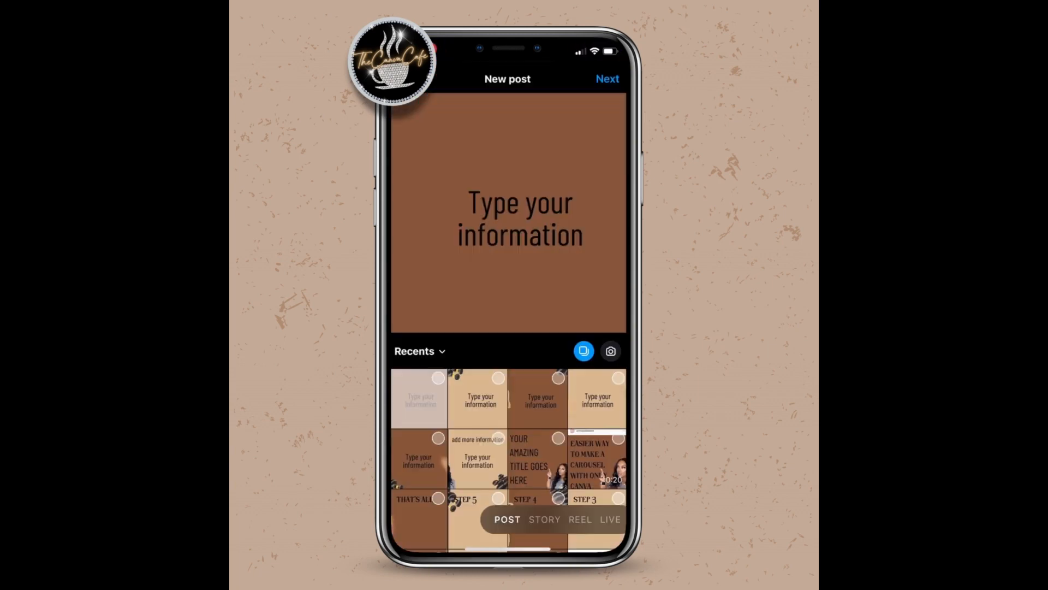
left_click(537, 458)
left_click(478, 459)
left_click(419, 459)
left_click(598, 399)
left_click(538, 399)
left_click(478, 399)
left_click(419, 399)
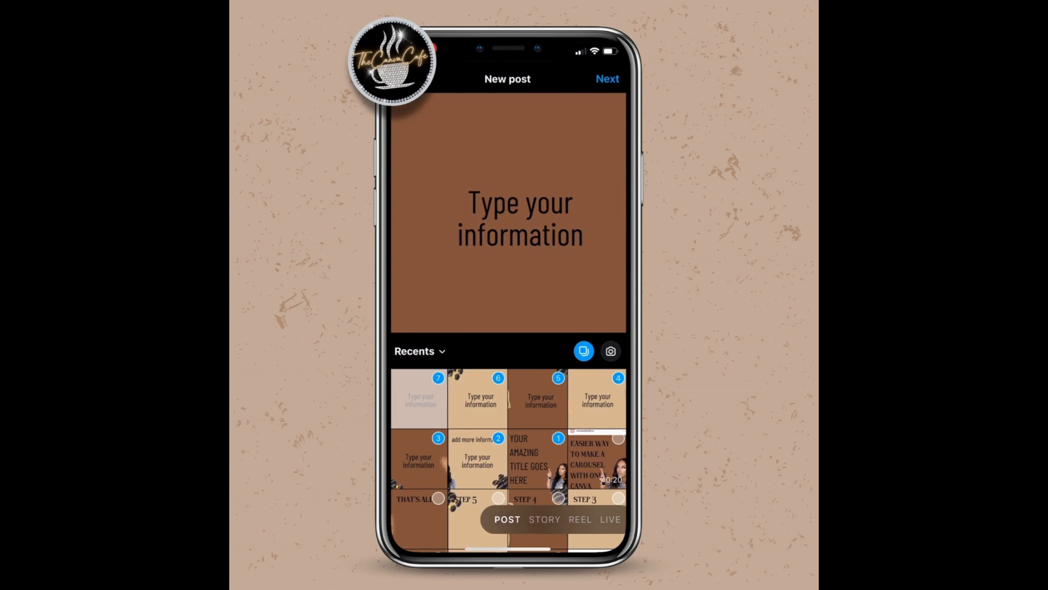
Continue past the editing screen and share the seven-slide carousel post without a caption.
left_click(607, 79)
left_click_drag(579, 207, 437, 207)
left_click(607, 77)
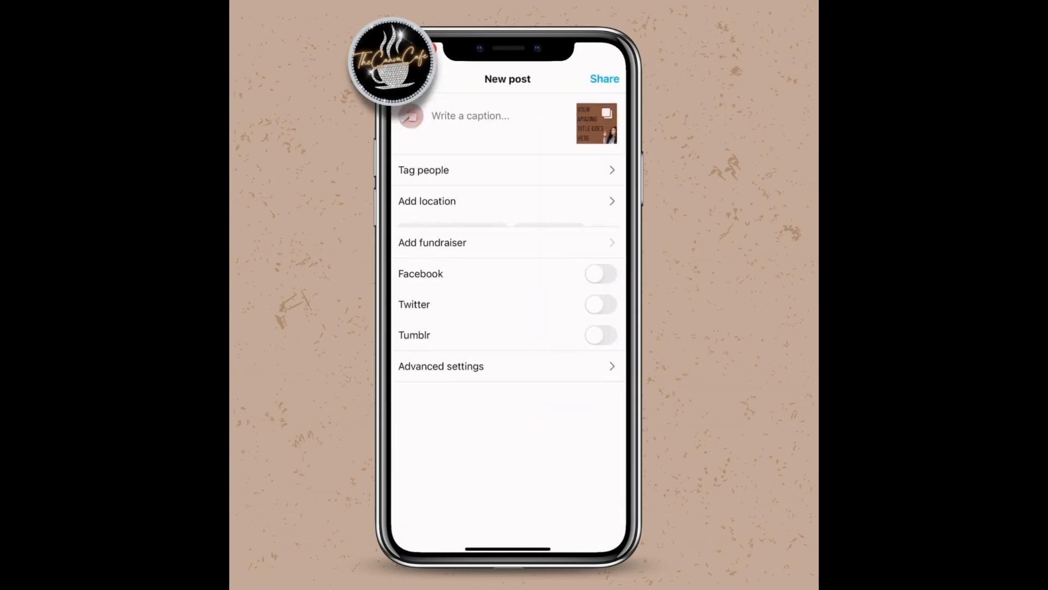
left_click(604, 79)
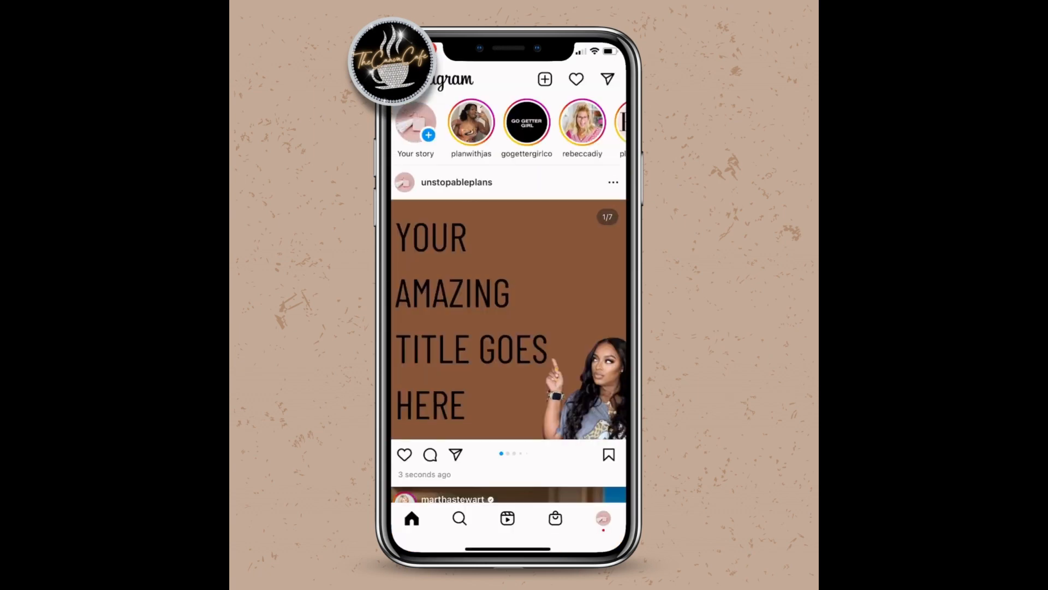